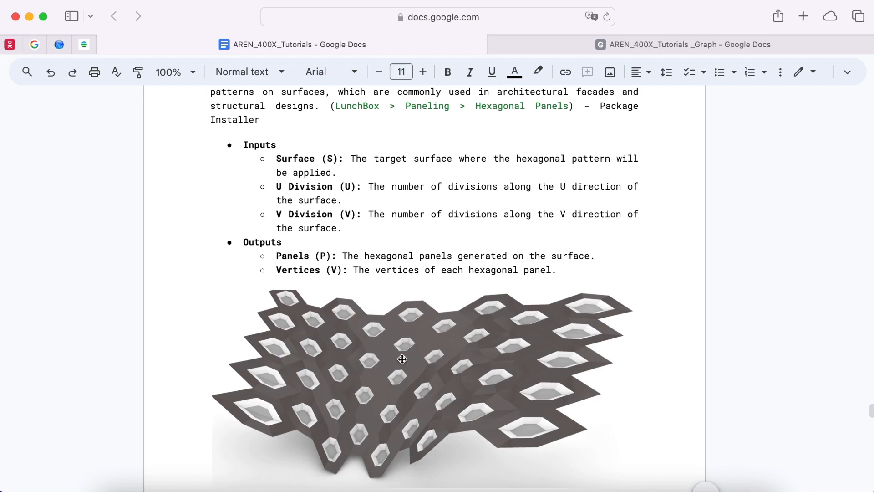
- Read the LunchBox Hexagonal Panels section of the tutorial document, and switch to Grasshopper
{"action": "scroll", "coordinate": [402, 359], "scroll_direction": "up", "scroll_amount": 3}
{"action": "scroll", "coordinate": [402, 359], "scroll_direction": "up", "scroll_amount": 2}
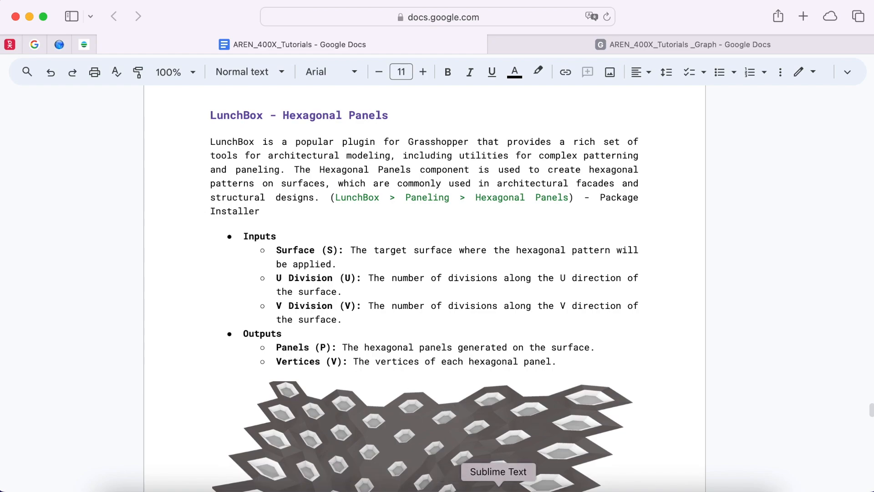
{"action": "left_click", "coordinate": [321, 488]}
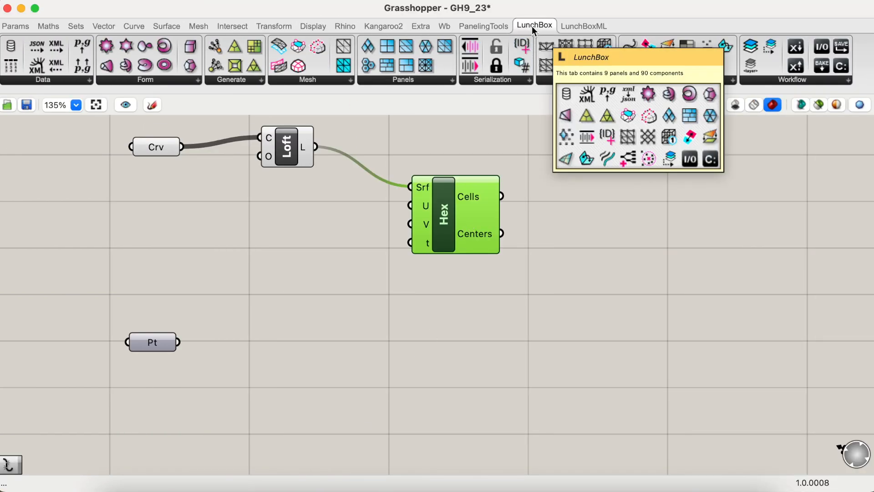
- Check Hexagon Cells in the list of LunchBox panel components and reposition the existing Hex component just below and right of Loft
{"action": "left_click_drag", "start_coordinate": [450, 188], "coordinate": [448, 148]}
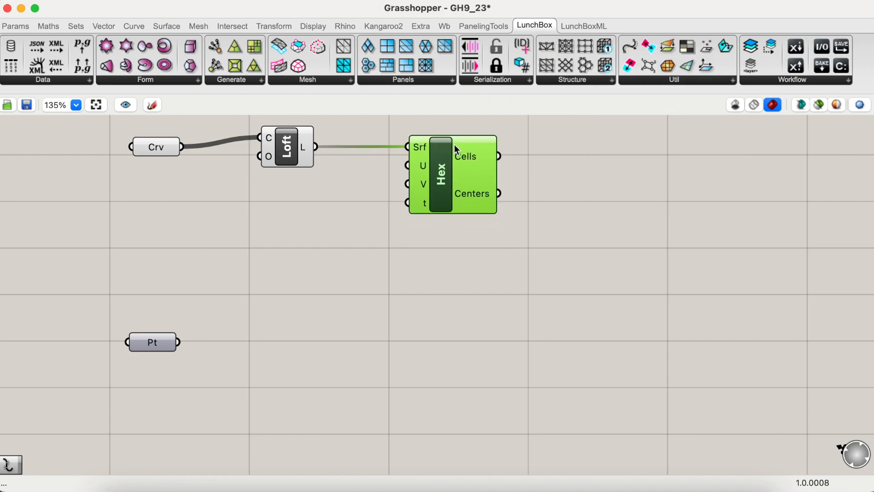
{"action": "left_click", "coordinate": [453, 80]}
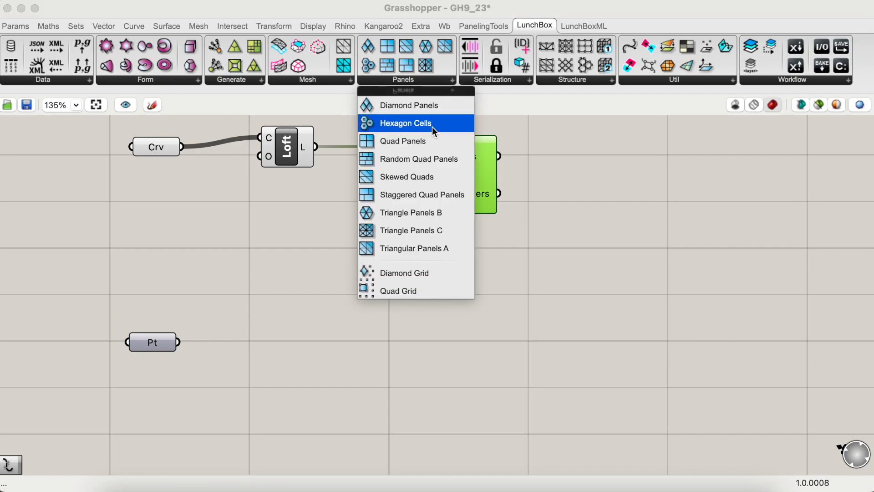
{"action": "left_click", "coordinate": [560, 167]}
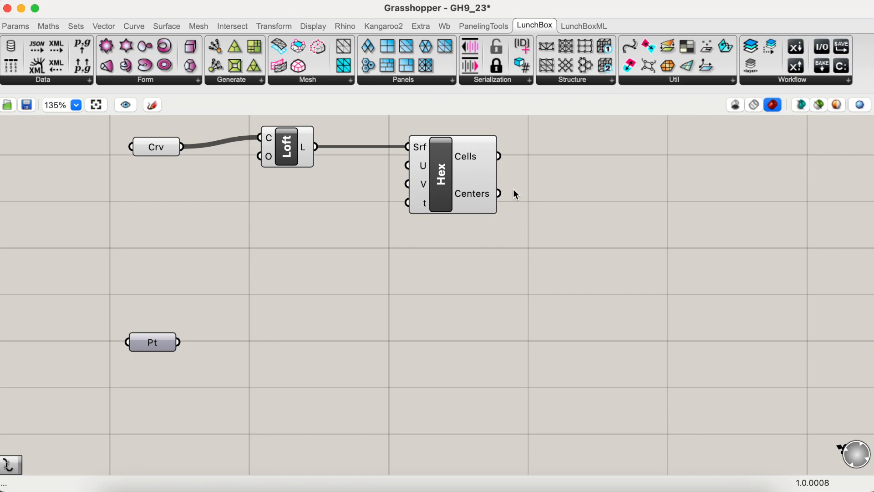
{"action": "left_click_drag", "start_coordinate": [463, 180], "coordinate": [420, 226]}
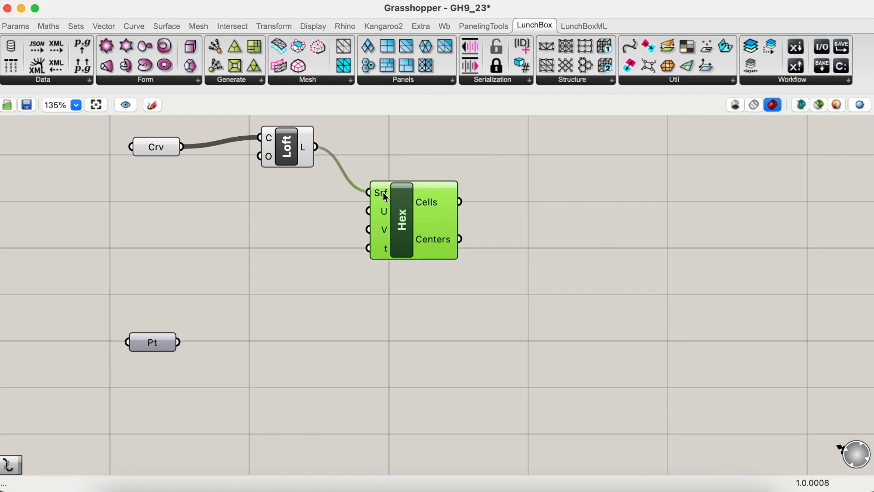
- Inspect the U, V and t inputs of the Hex component
{"action": "mouse_move", "coordinate": [385, 212]}
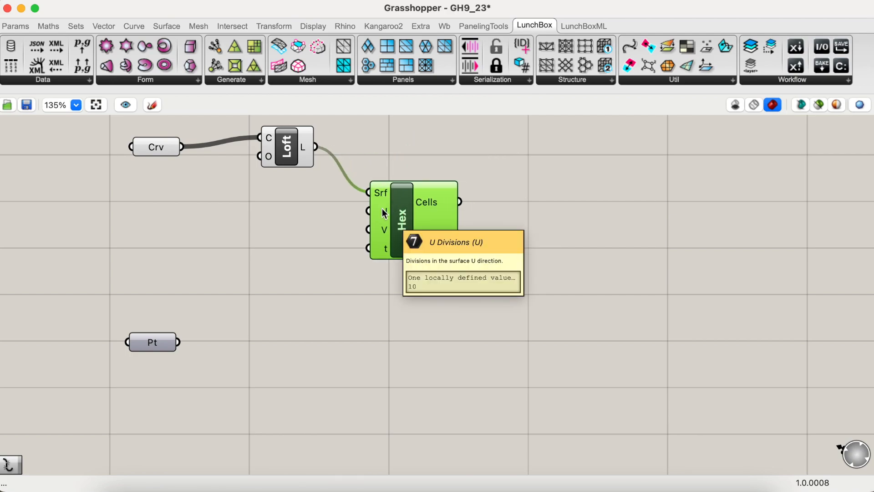
{"action": "mouse_move", "coordinate": [385, 231]}
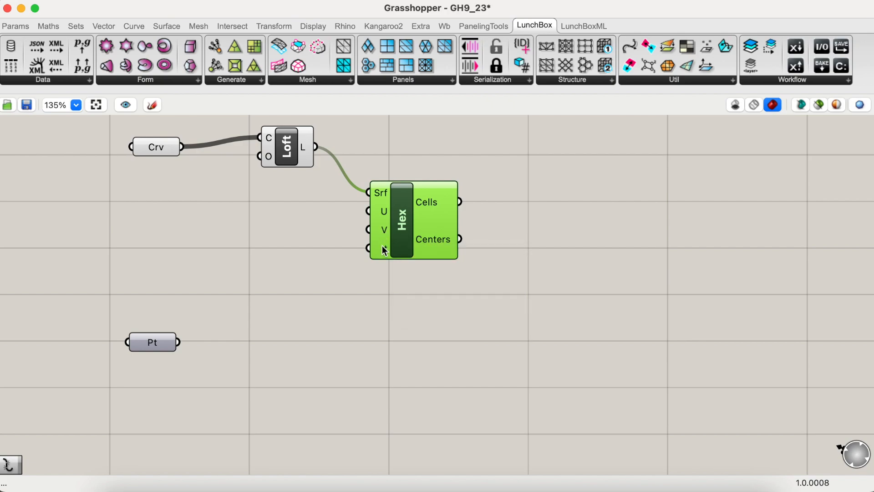
{"action": "mouse_move", "coordinate": [385, 249]}
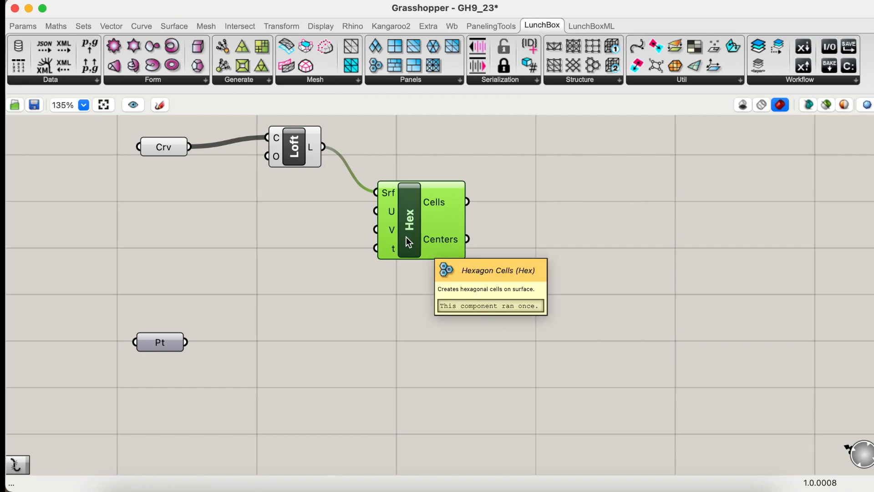
{"action": "key", "text": "ctrl+Left"}
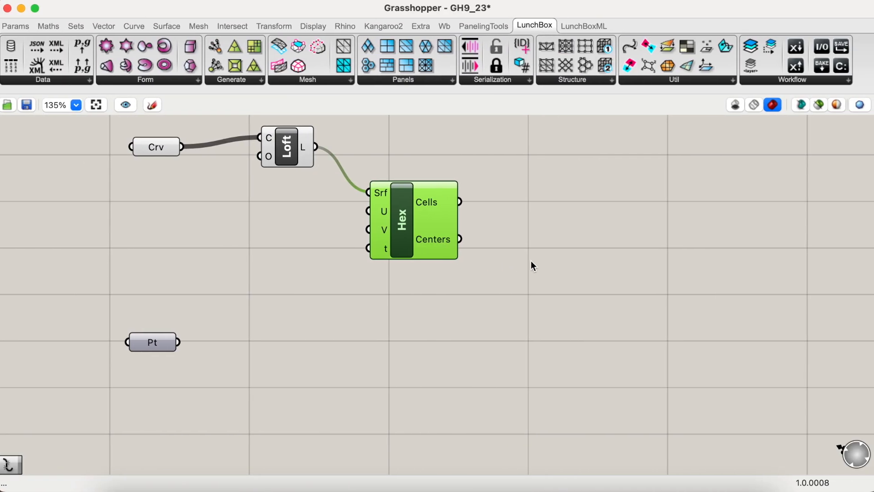
- Add an Explode component below Hex and connect the Hex Cells output to its C input
{"action": "double_click", "coordinate": [531, 262]}
{"action": "type", "text": "ex"}
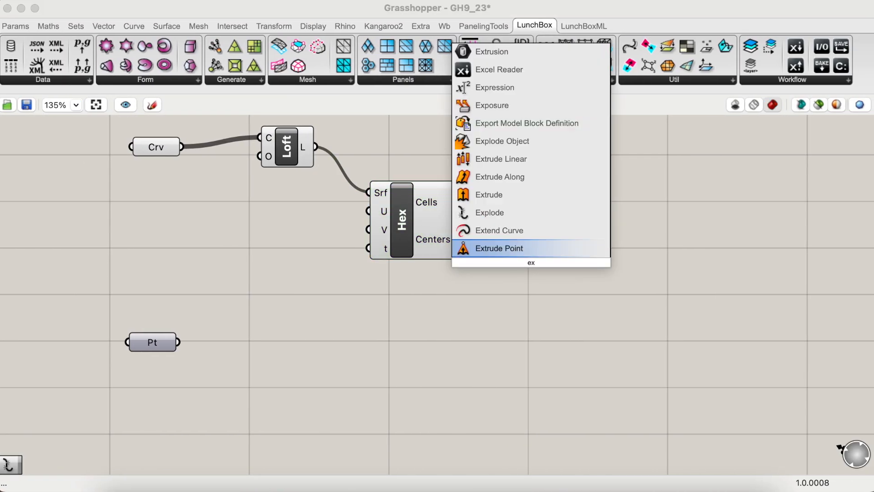
{"action": "left_click", "coordinate": [488, 212]}
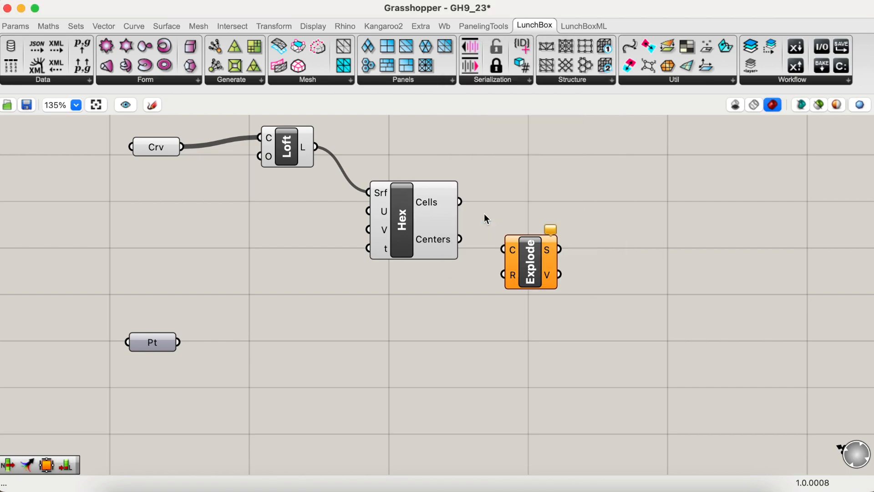
{"action": "left_click_drag", "start_coordinate": [461, 202], "coordinate": [491, 307]}
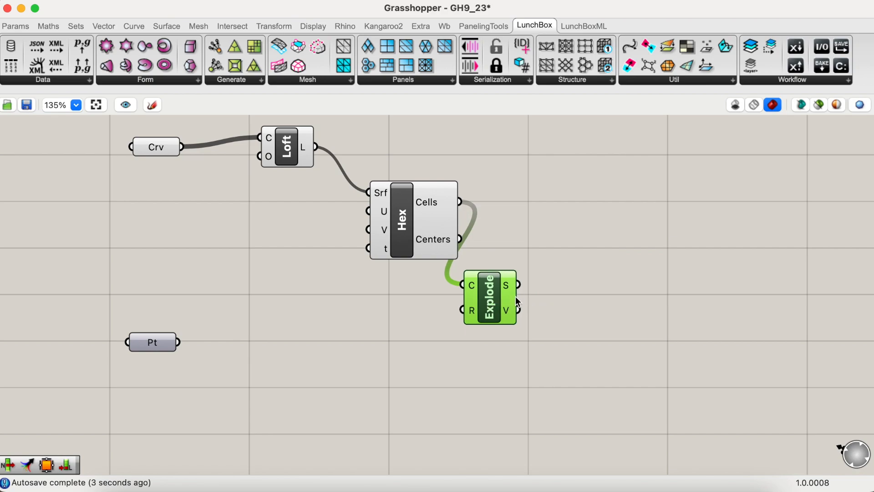
- Add a List Length component beside Explode, connect Explode's S output to it, and inspect its length output
{"action": "left_click", "coordinate": [584, 311]}
{"action": "double_click", "coordinate": [583, 310]}
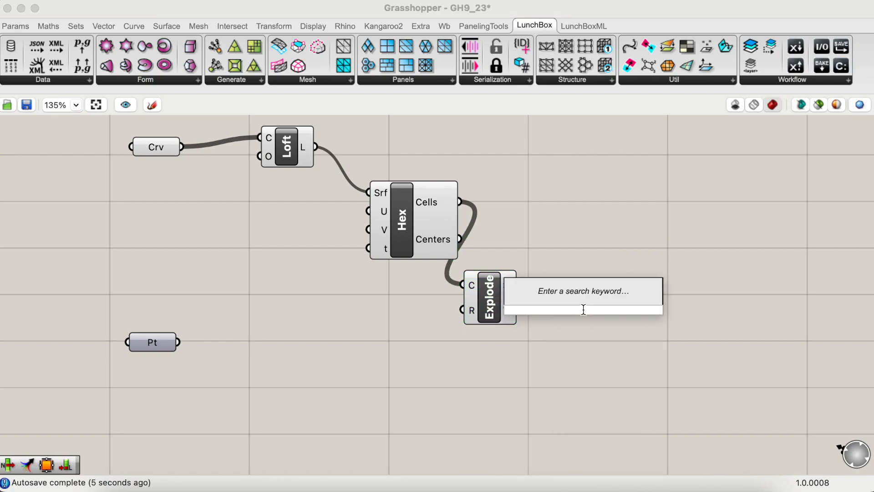
{"action": "type", "text": "l"}
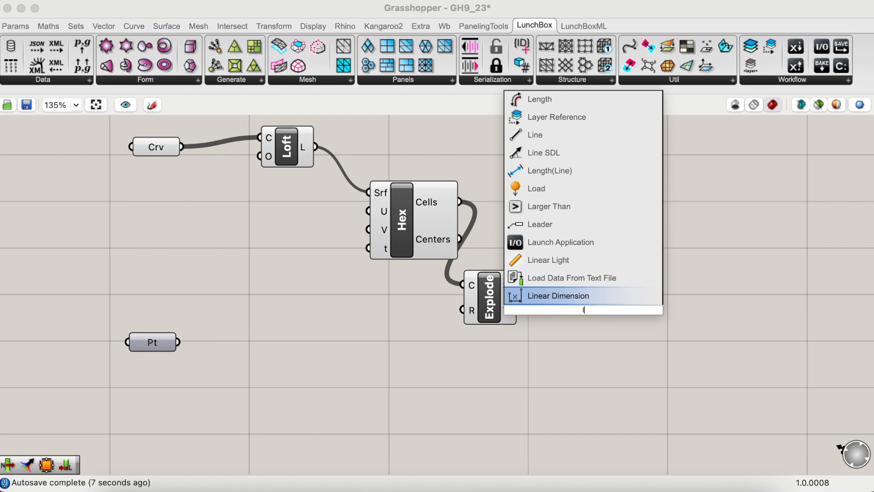
{"action": "type", "text": "eng"}
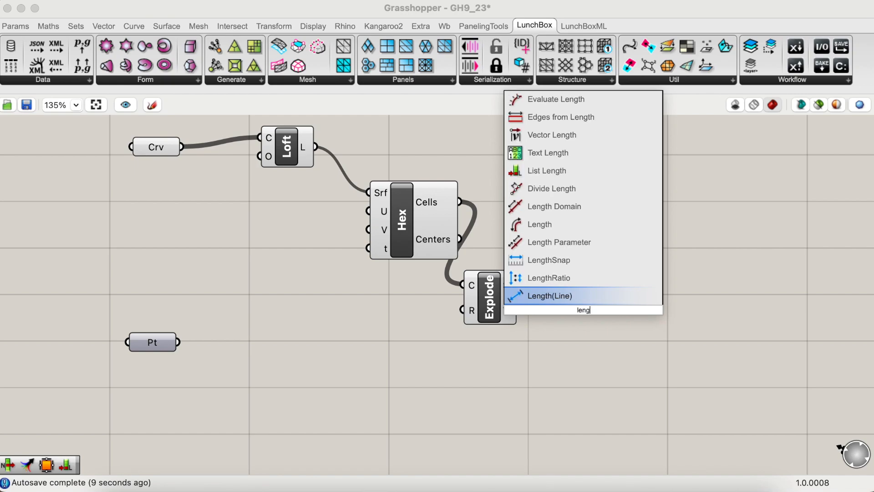
{"action": "type", "text": "th of"}
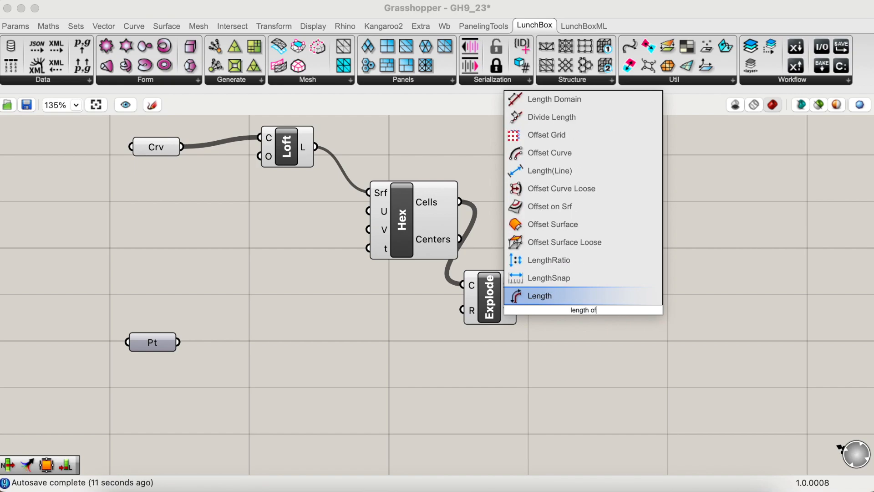
{"action": "type", "text": " lis"}
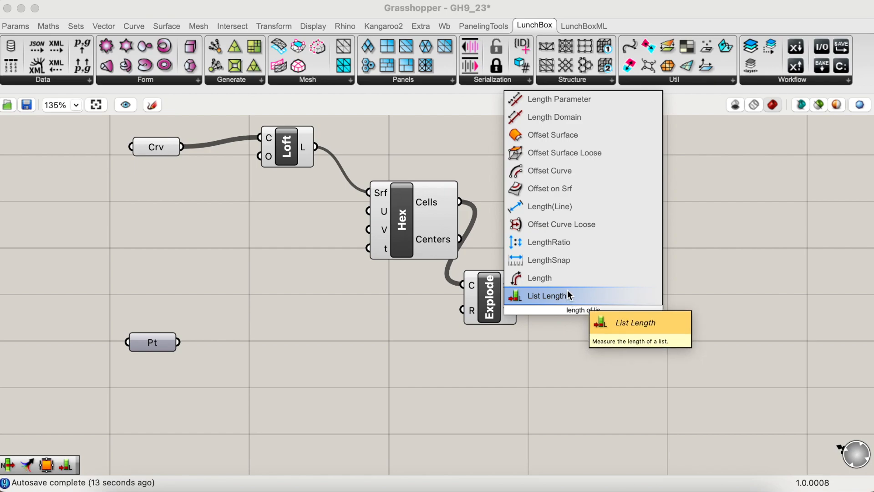
{"action": "left_click", "coordinate": [569, 296]}
{"action": "left_click_drag", "start_coordinate": [519, 284], "coordinate": [594, 304]}
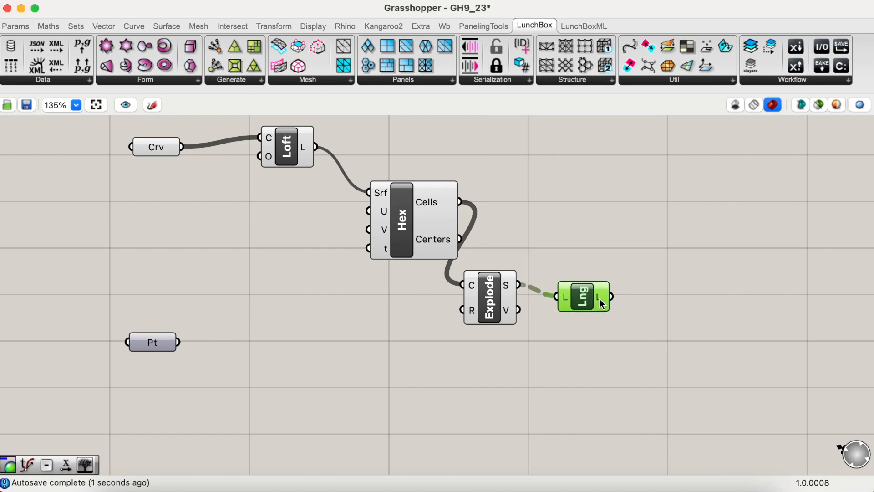
{"action": "mouse_move", "coordinate": [600, 299]}
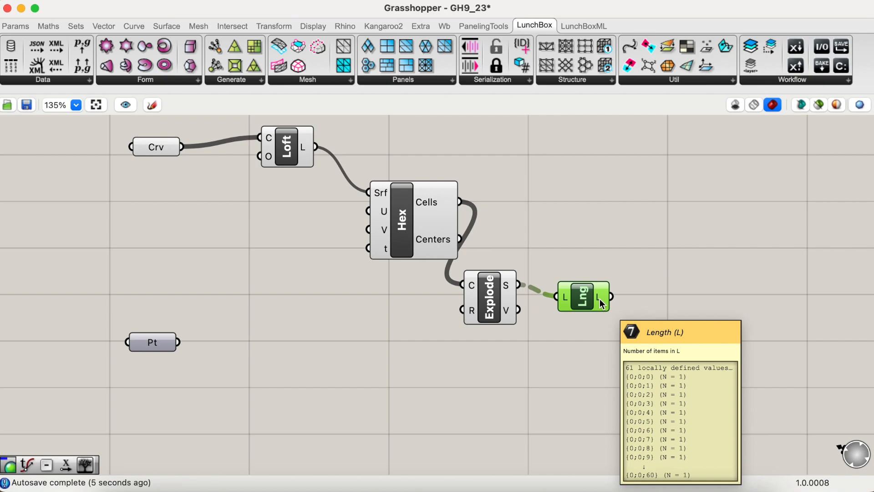
{"action": "left_click", "coordinate": [638, 295]}
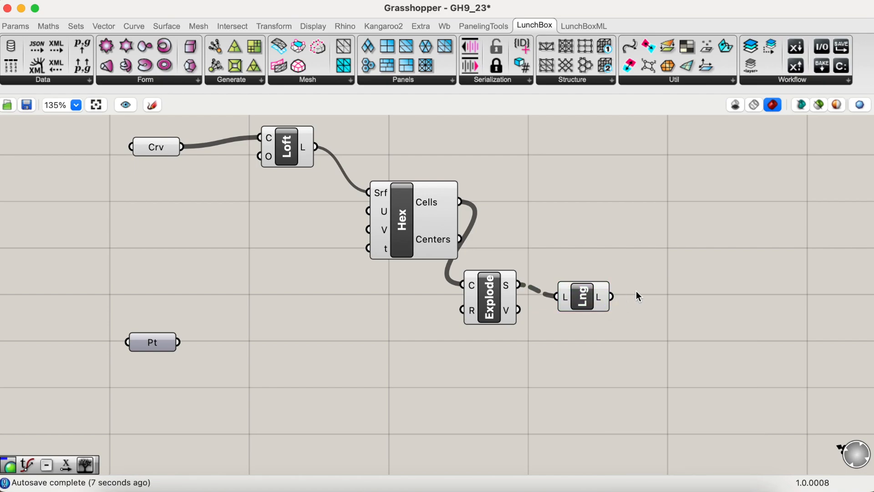
- Place an Expression component to the right of List Length and remove its y input
{"action": "left_click", "coordinate": [62, 26]}
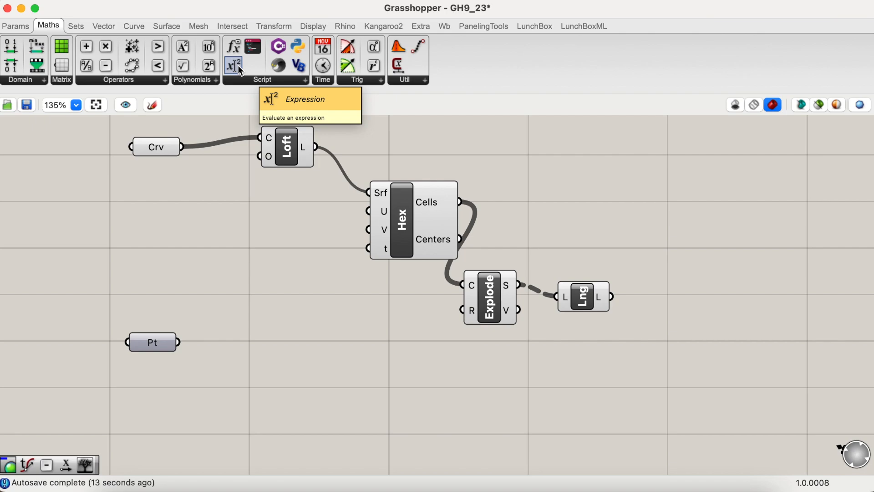
{"action": "left_click_drag", "start_coordinate": [237, 65], "coordinate": [239, 66]}
{"action": "left_click_drag", "start_coordinate": [665, 264], "coordinate": [726, 313]}
{"action": "scroll", "coordinate": [701, 323], "scroll_direction": "up", "scroll_amount": 5}
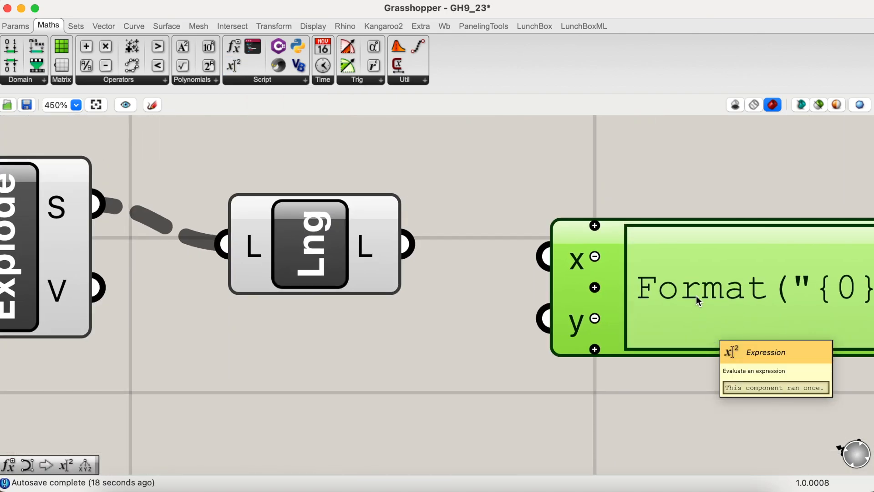
{"action": "left_click", "coordinate": [595, 319]}
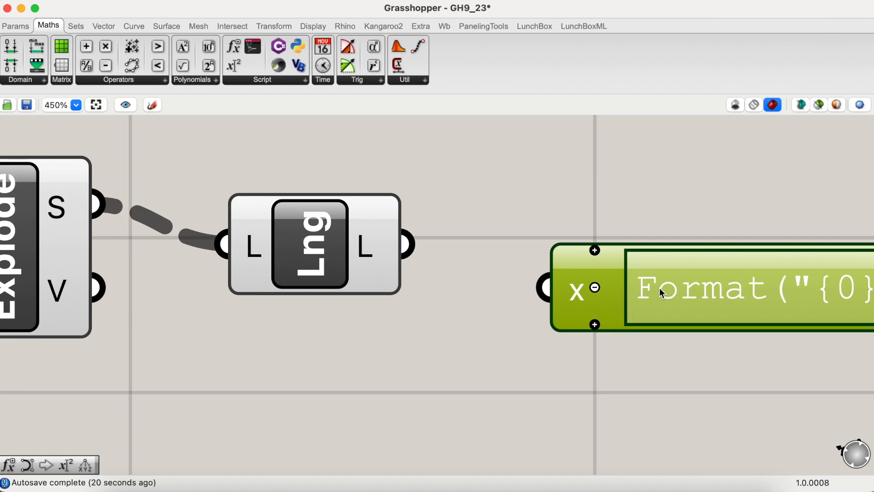
- Replace the Expression component's formula with x=6
{"action": "double_click", "coordinate": [627, 278]}
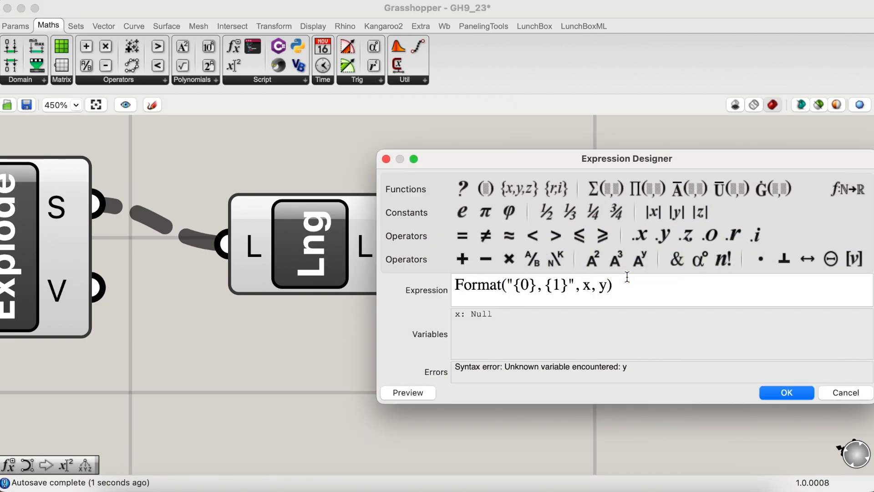
{"action": "left_click_drag", "start_coordinate": [626, 283], "coordinate": [365, 290]}
{"action": "type", "text": "x="}
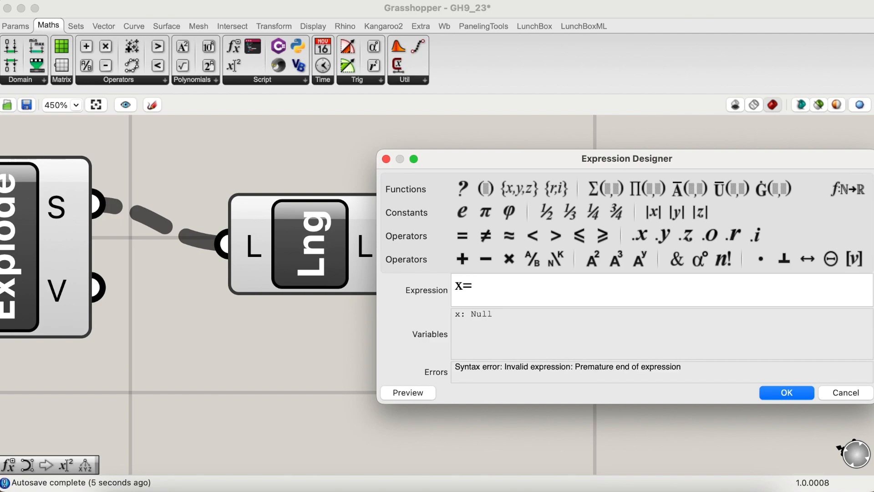
{"action": "type", "text": "6"}
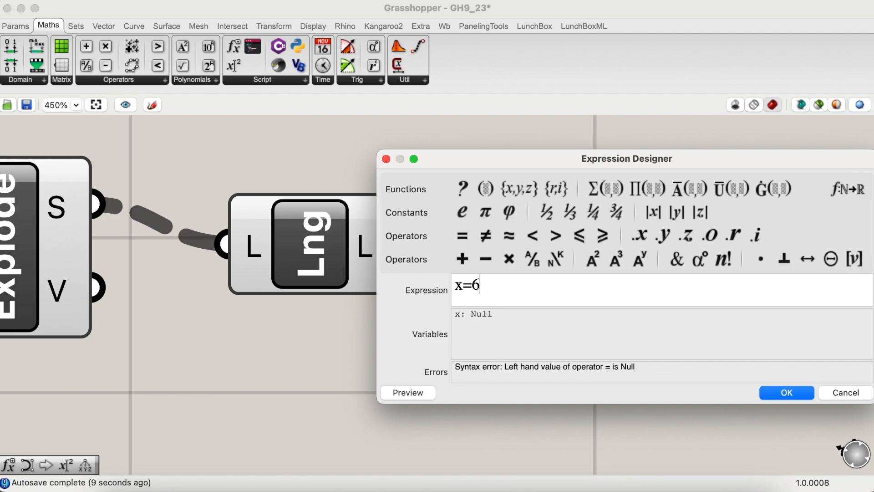
{"action": "left_click", "coordinate": [794, 393]}
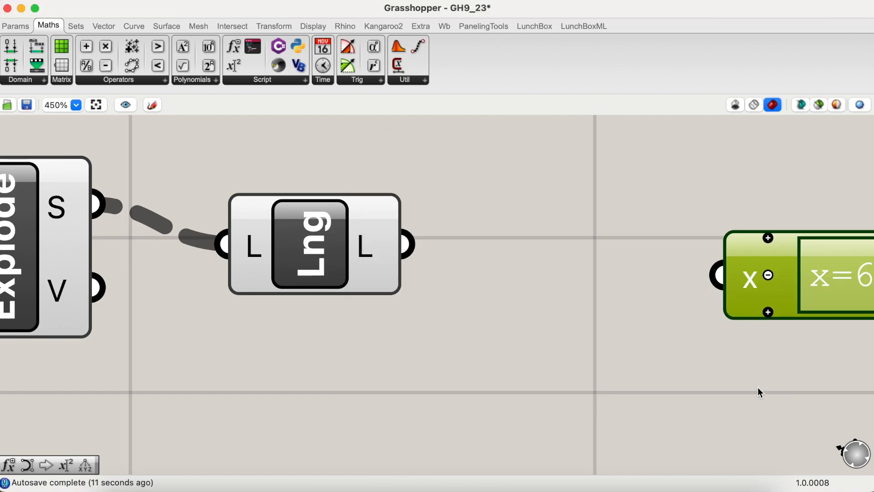
- Move the x=6 Expression close to List Length and connect the List Length output to its x input
{"action": "left_click_drag", "start_coordinate": [605, 266], "coordinate": [596, 260]}
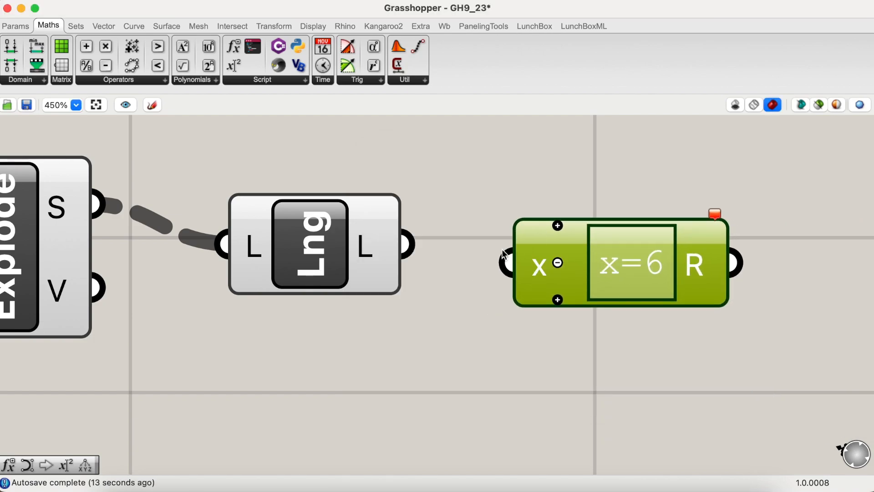
{"action": "left_click_drag", "start_coordinate": [403, 251], "coordinate": [509, 268]}
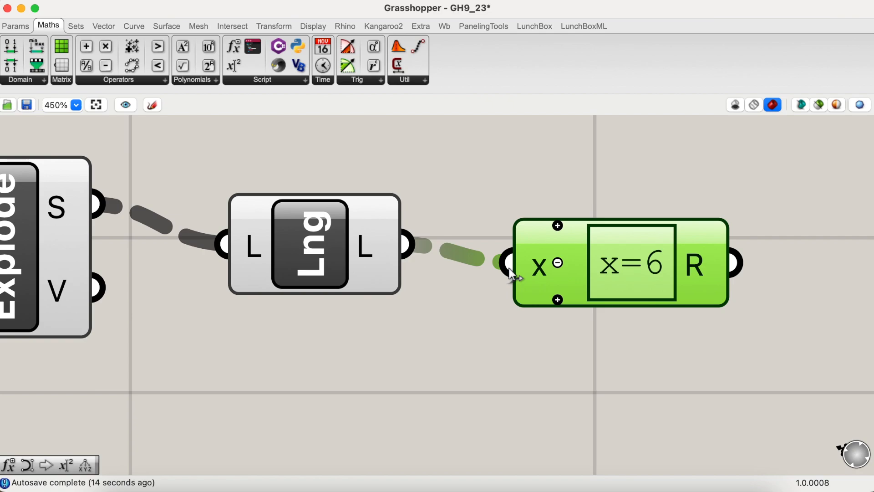
{"action": "left_click_drag", "start_coordinate": [636, 273], "coordinate": [575, 272]}
- Flatten the R output of the x=6 Expression and inspect its result values
{"action": "mouse_move", "coordinate": [626, 272]}
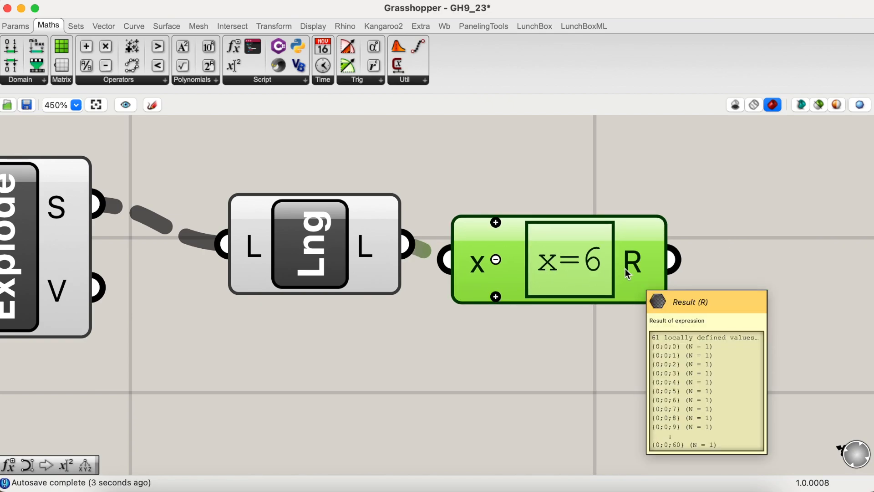
{"action": "right_click", "coordinate": [628, 273]}
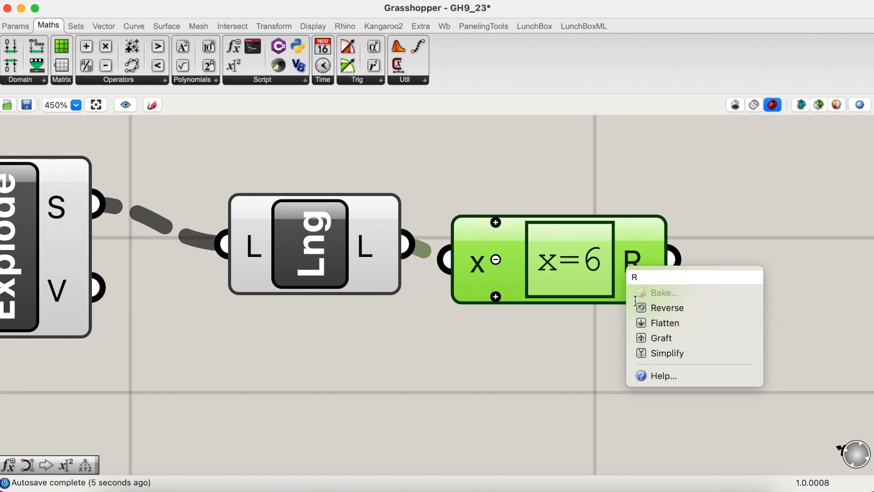
{"action": "left_click", "coordinate": [643, 323]}
{"action": "mouse_move", "coordinate": [643, 272]}
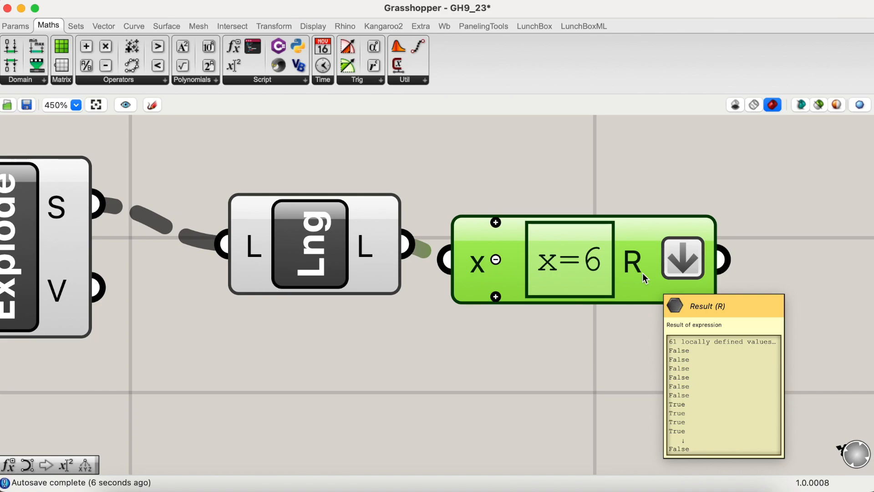
- Place a Cull Pattern component above the x=6 Expression and connect the Hex Cells output to its L input
{"action": "scroll", "coordinate": [539, 189], "scroll_direction": "down", "scroll_amount": 3}
{"action": "scroll", "coordinate": [538, 194], "scroll_direction": "up", "scroll_amount": 5}
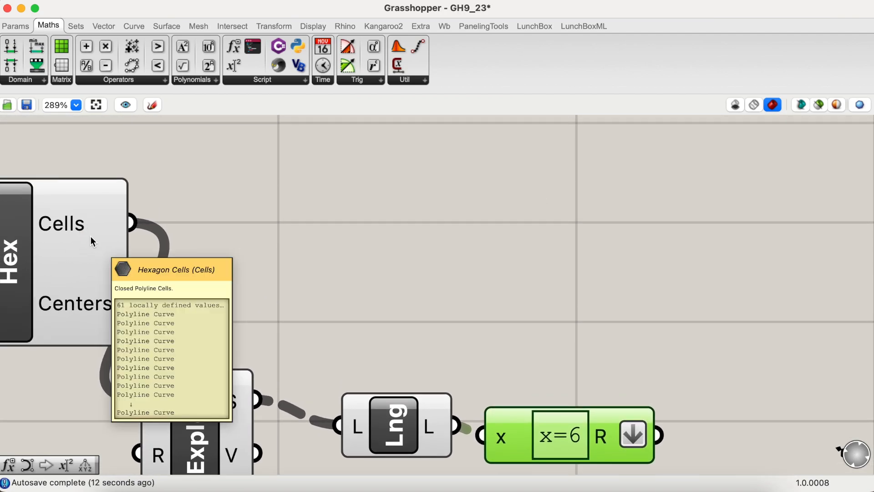
{"action": "double_click", "coordinate": [474, 213]}
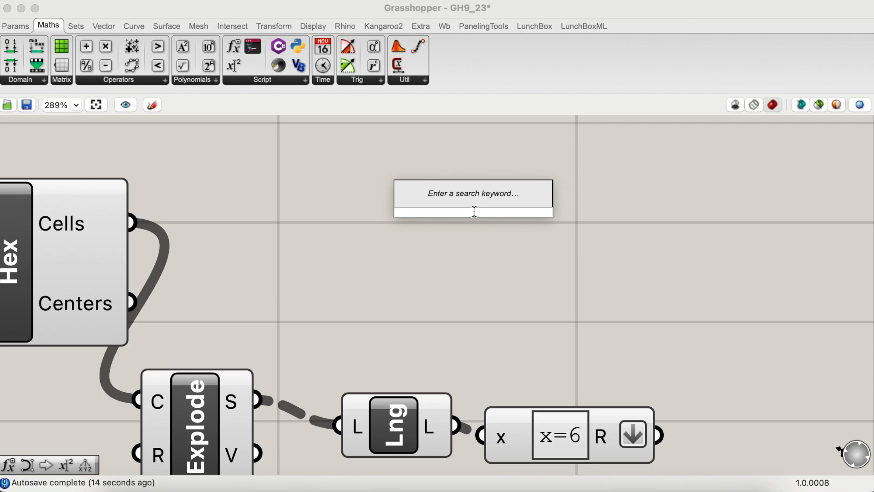
{"action": "type", "text": "cull"}
{"action": "key", "text": "Return"}
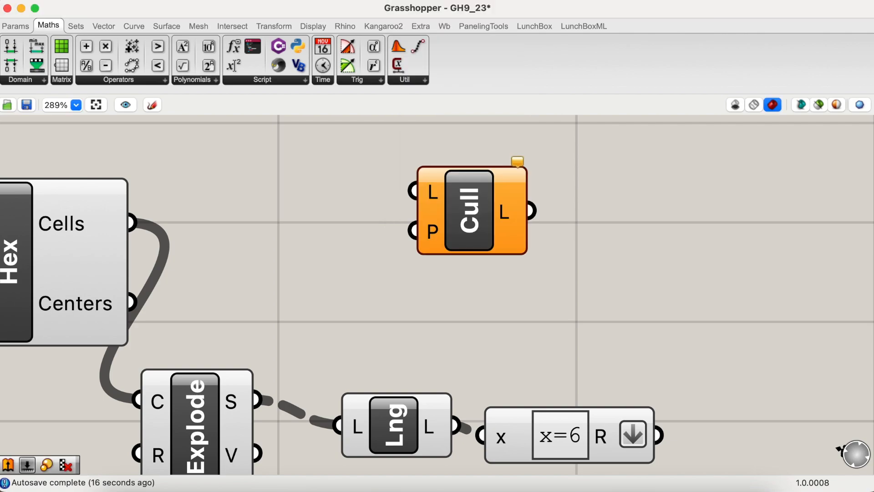
{"action": "left_click_drag", "start_coordinate": [473, 228], "coordinate": [532, 224]}
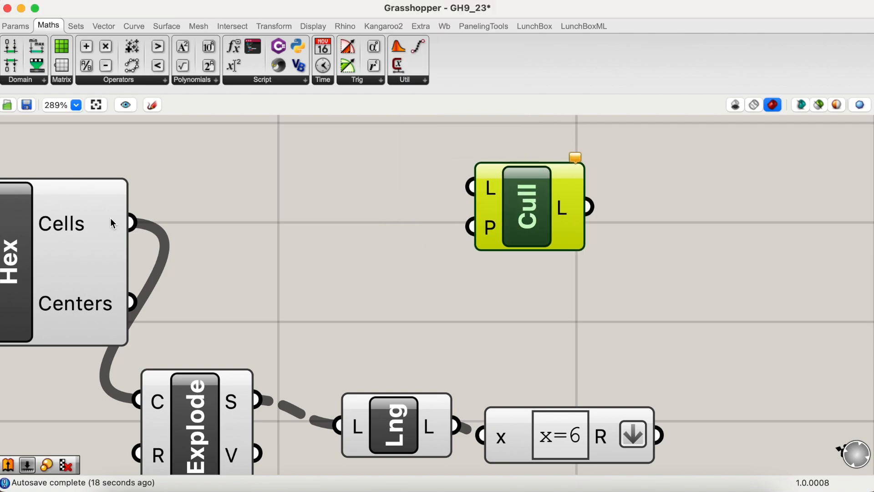
{"action": "left_click_drag", "start_coordinate": [132, 223], "coordinate": [473, 181]}
- Duplicate the Cull Pattern component directly below the first and connect the Hex Centers output to the copy's L input
{"action": "left_click_drag", "start_coordinate": [529, 230], "coordinate": [502, 251]}
{"action": "scroll", "coordinate": [507, 193], "scroll_direction": "down", "scroll_amount": 3}
{"action": "left_click_drag", "start_coordinate": [282, 259], "coordinate": [472, 234]}
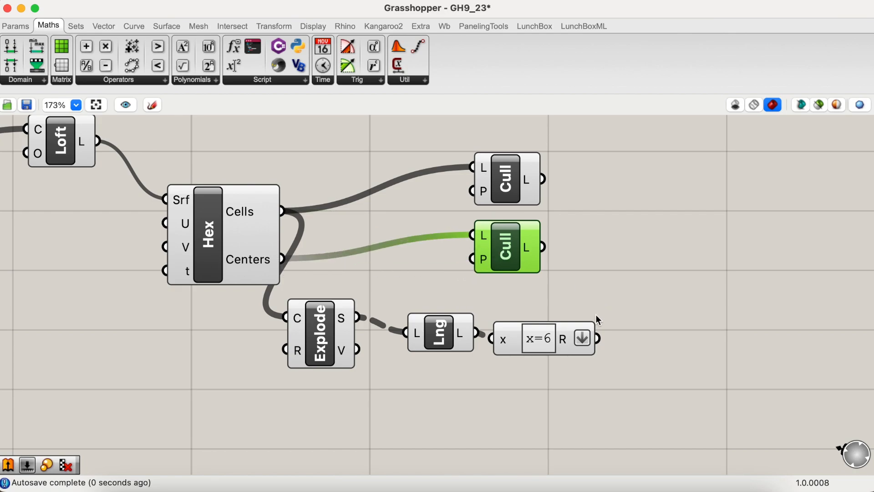
- Connect the x=6 Expression's R output to the P inputs of both Cull components and move the pair farther right
{"action": "left_click_drag", "start_coordinate": [599, 338], "coordinate": [463, 187]}
{"action": "left_click_drag", "start_coordinate": [598, 338], "coordinate": [472, 259]}
{"action": "left_click_drag", "start_coordinate": [564, 143], "coordinate": [631, 260]}
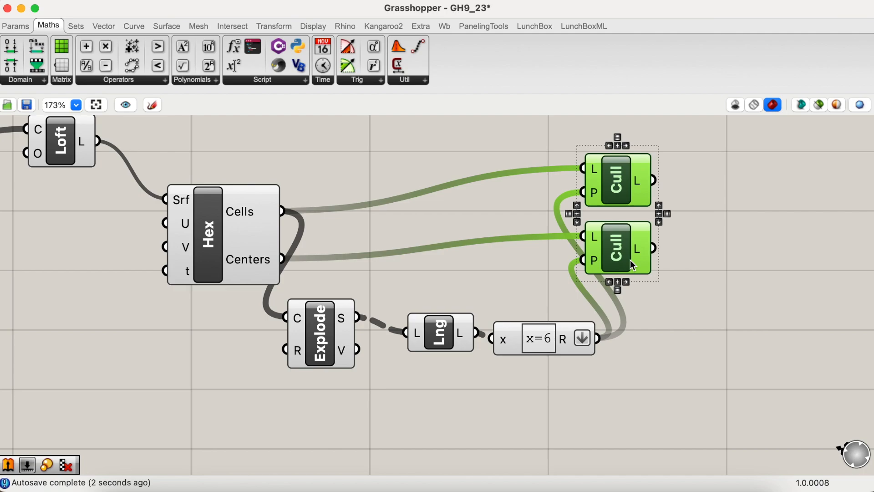
{"action": "left_click", "coordinate": [700, 266]}
{"action": "mouse_move", "coordinate": [596, 240]}
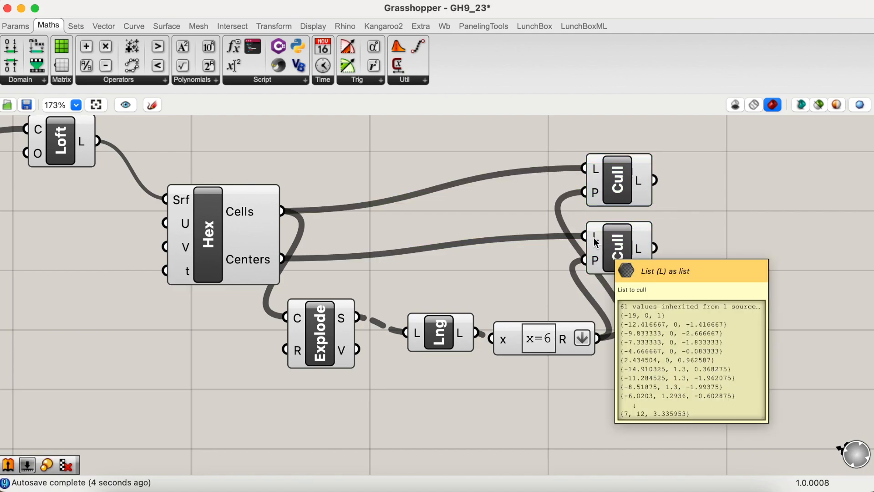
{"action": "mouse_move", "coordinate": [643, 250]}
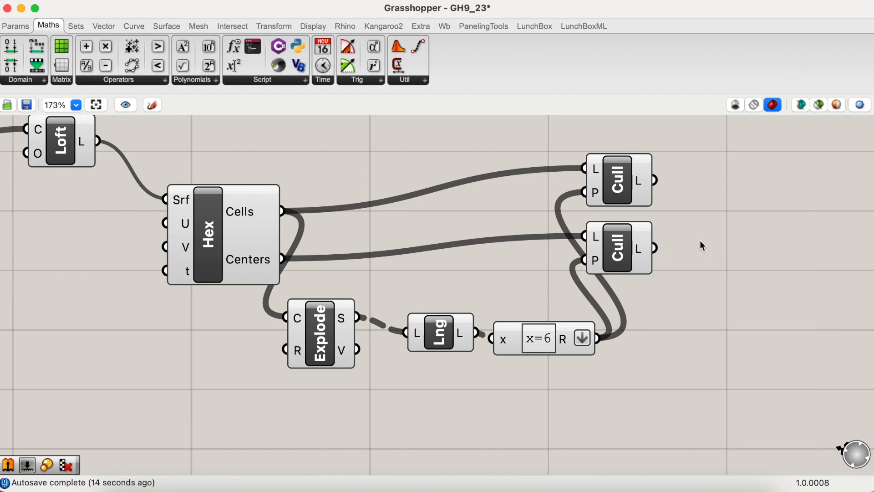
- Place a Scale component right of the Culls, feeding the culled cells into G and the culled centers into C
{"action": "scroll", "coordinate": [815, 210], "scroll_direction": "right", "scroll_amount": 3}
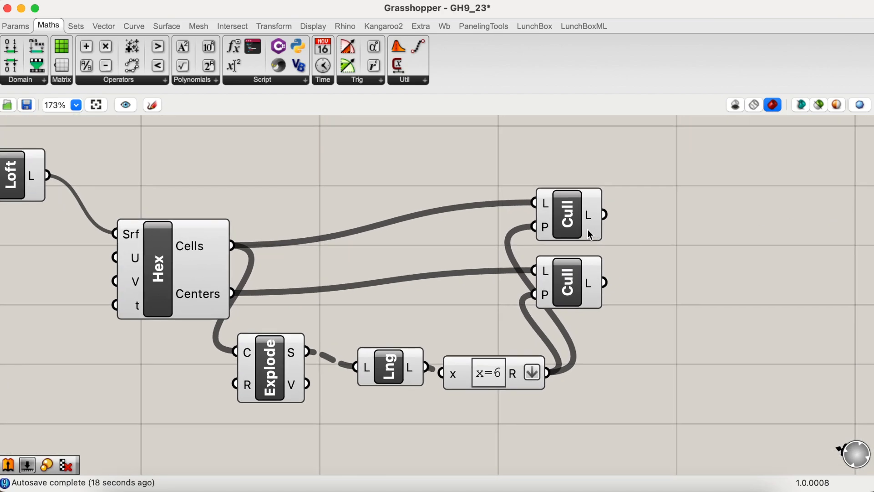
{"action": "left_click_drag", "start_coordinate": [585, 228], "coordinate": [575, 223]}
{"action": "double_click", "coordinate": [717, 235]}
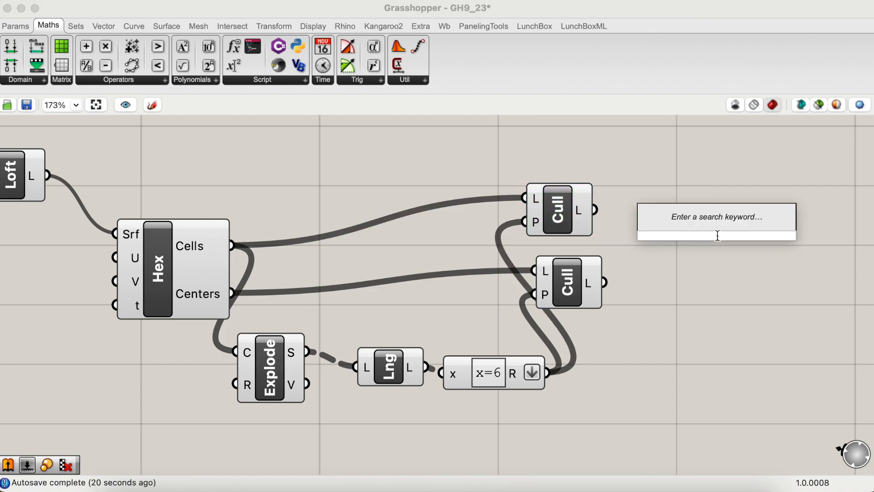
{"action": "type", "text": "scale"}
{"action": "key", "text": "Return"}
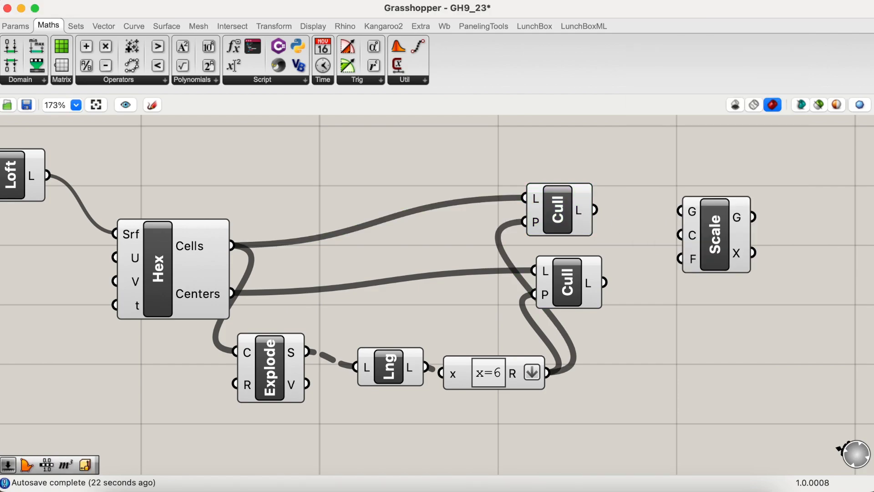
{"action": "left_click", "coordinate": [725, 218]}
{"action": "left_click_drag", "start_coordinate": [725, 218], "coordinate": [727, 208]}
{"action": "left_click_drag", "start_coordinate": [595, 209], "coordinate": [693, 186]}
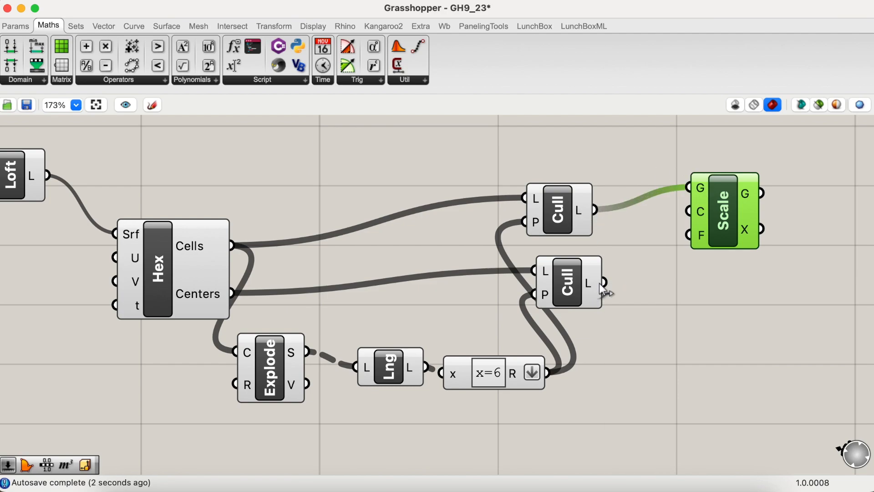
{"action": "left_click_drag", "start_coordinate": [604, 282], "coordinate": [723, 226]}
- Add a 0.6 number slider for the Scale component's F input and check the scaled cells in the Rhino viewport
{"action": "double_click", "coordinate": [616, 144]}
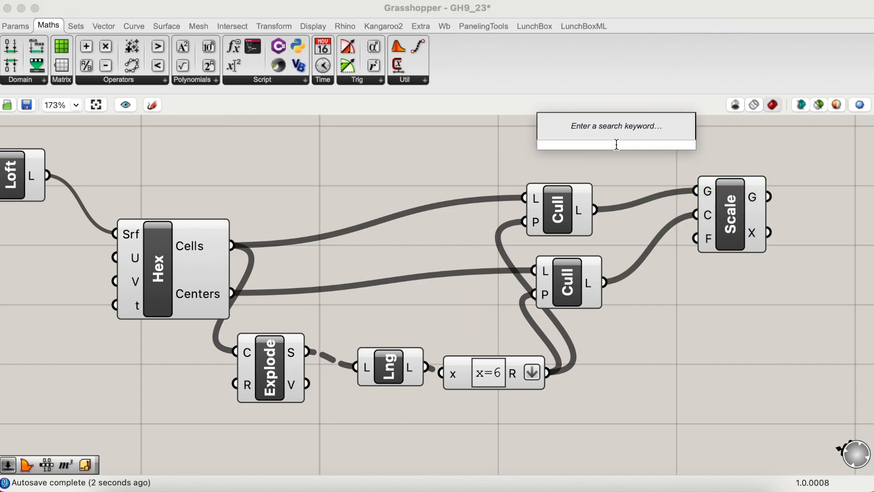
{"action": "type", "text": ".6"}
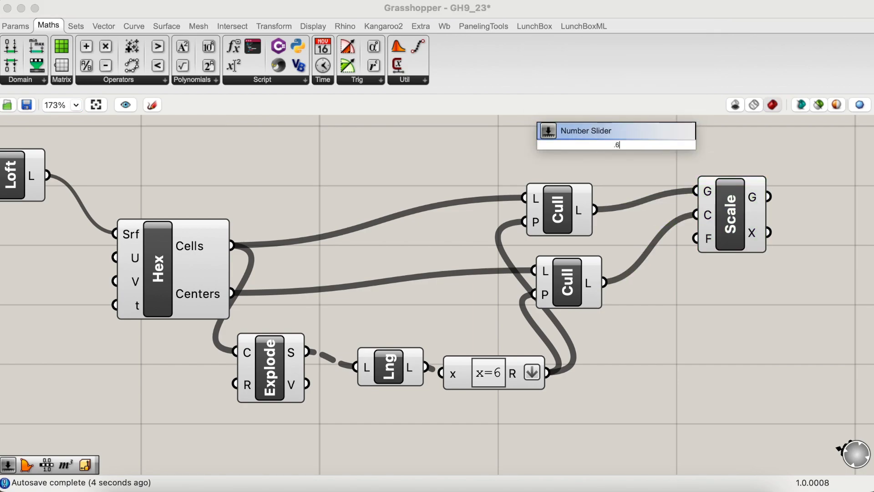
{"action": "key", "text": "Return"}
{"action": "left_click_drag", "start_coordinate": [601, 155], "coordinate": [517, 154]}
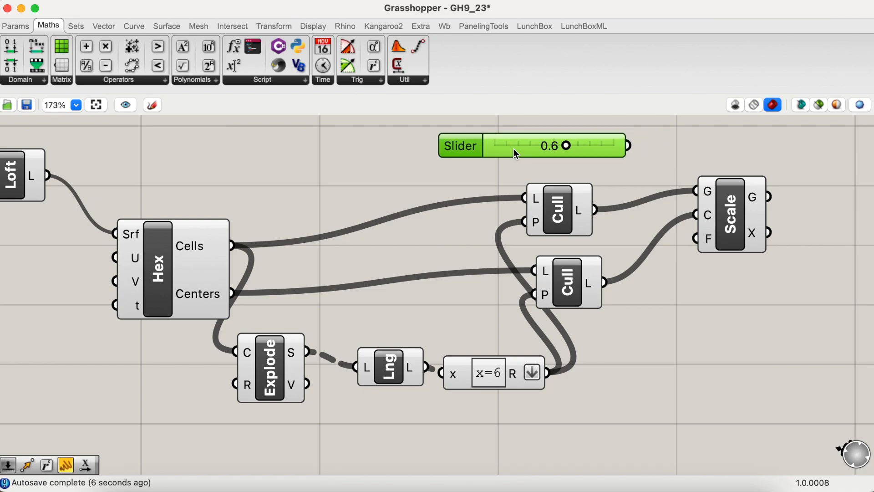
{"action": "left_click_drag", "start_coordinate": [628, 145], "coordinate": [693, 242]}
{"action": "key", "text": "ctrl+Right"}
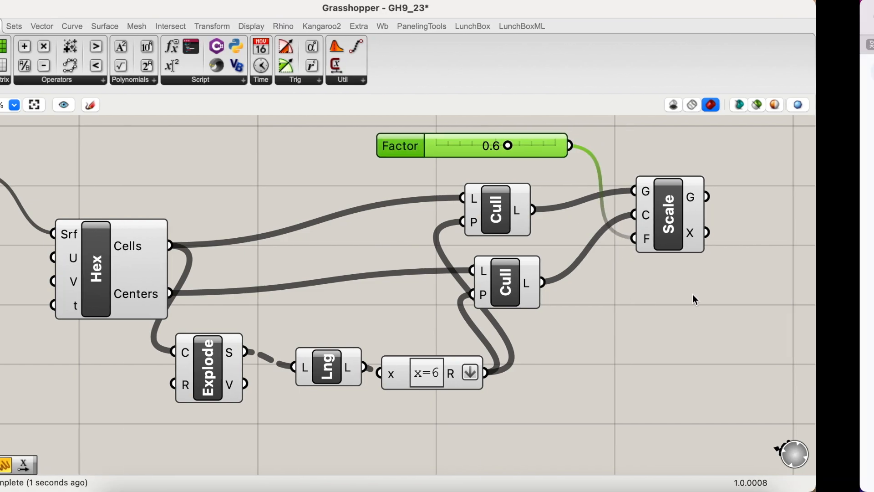
{"action": "key", "text": "ctrl+Left"}
{"action": "key", "text": "ctrl+Left"}
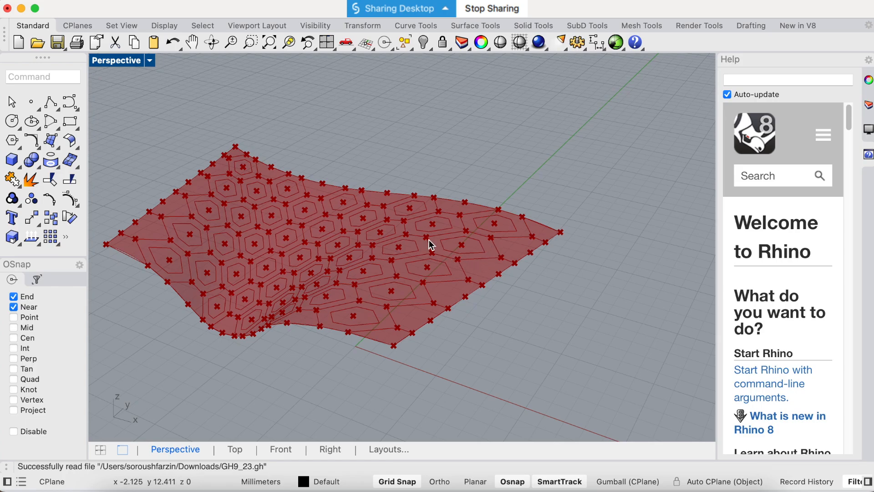
{"action": "key", "text": "ctrl+Right"}
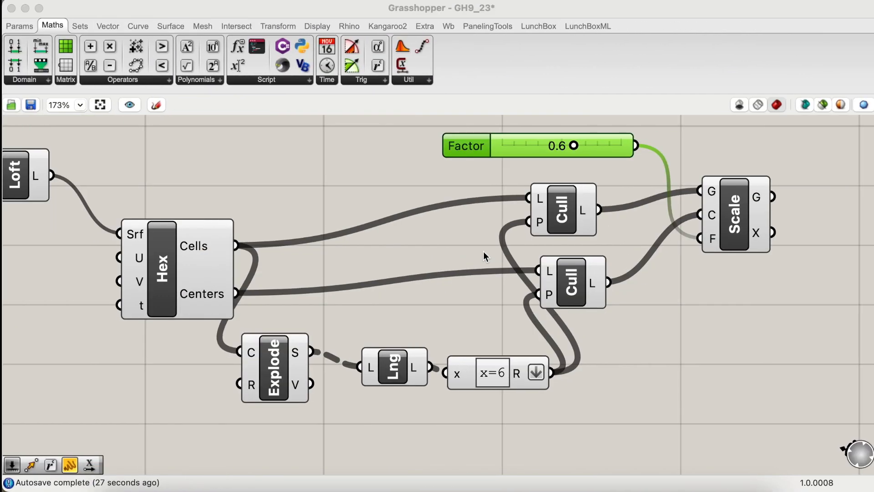
- Place a Merge component below Scale, with Scale's G output in D1 and the culled cells in D2
{"action": "scroll", "coordinate": [653, 283], "scroll_direction": "right", "scroll_amount": 5}
{"action": "double_click", "coordinate": [668, 346]}
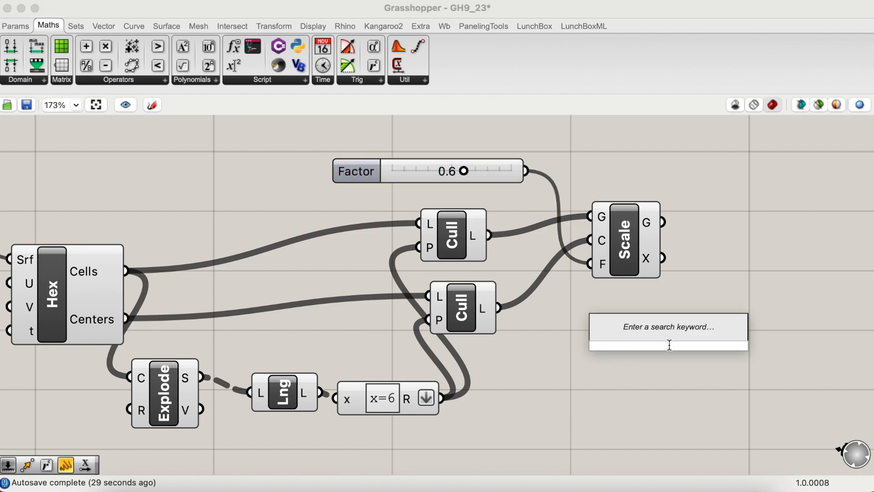
{"action": "type", "text": "me"}
{"action": "key", "text": "Return"}
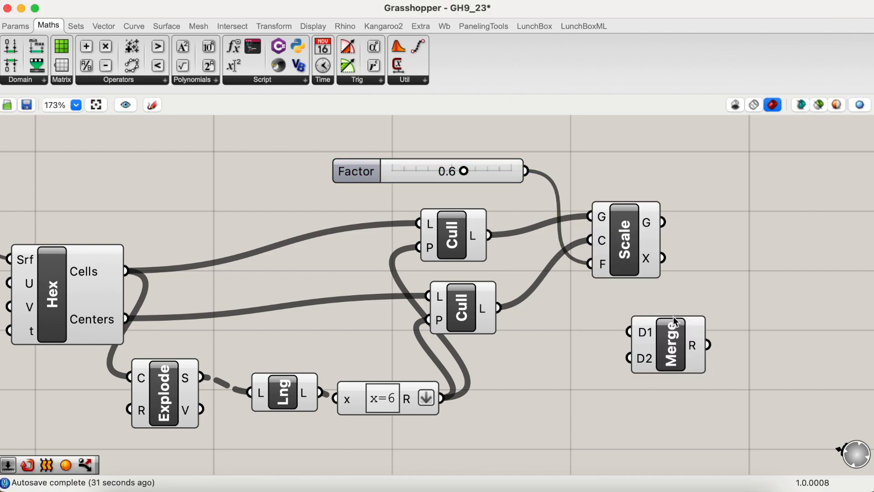
{"action": "left_click_drag", "start_coordinate": [663, 222], "coordinate": [710, 325]}
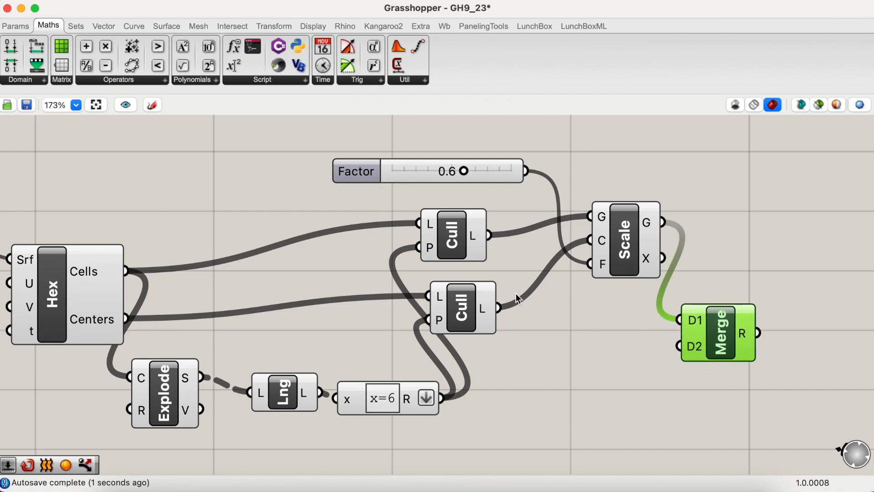
{"action": "left_click_drag", "start_coordinate": [489, 235], "coordinate": [689, 348]}
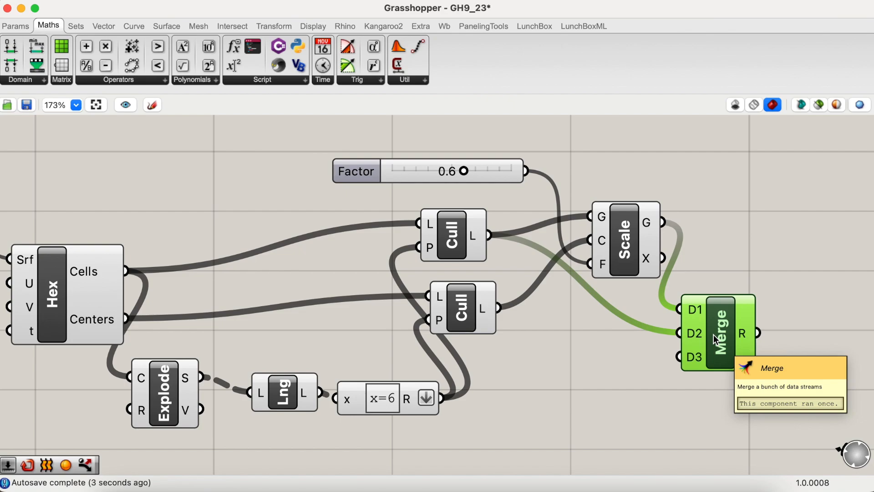
- Graft the D1 and D2 inputs of the Merge component and inspect its merged result tree
{"action": "mouse_move", "coordinate": [692, 309]}
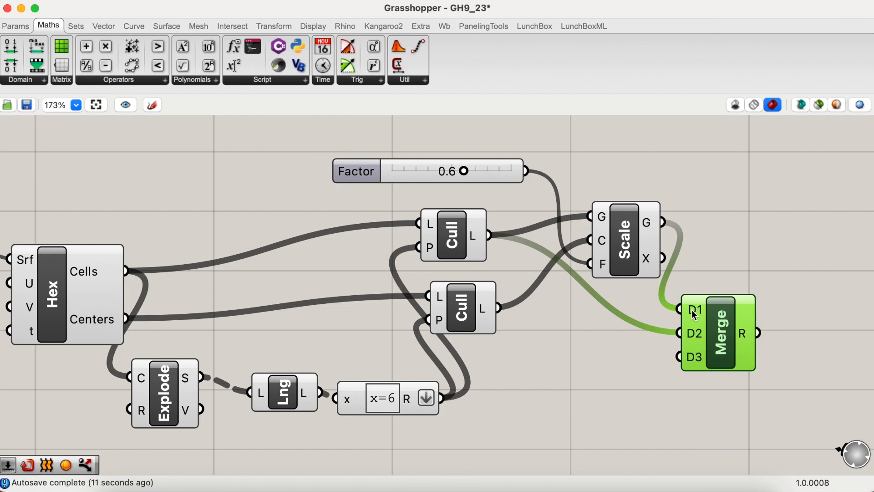
{"action": "right_click", "coordinate": [692, 309]}
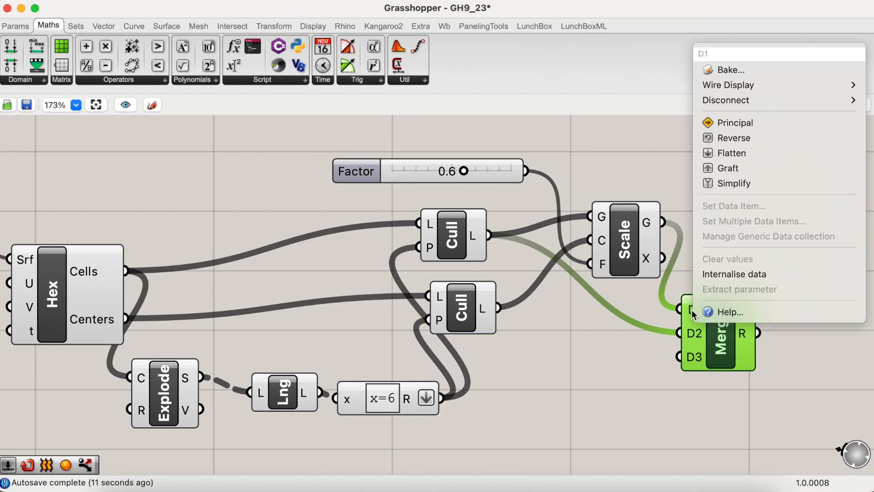
{"action": "left_click", "coordinate": [725, 169]}
{"action": "right_click", "coordinate": [679, 337]}
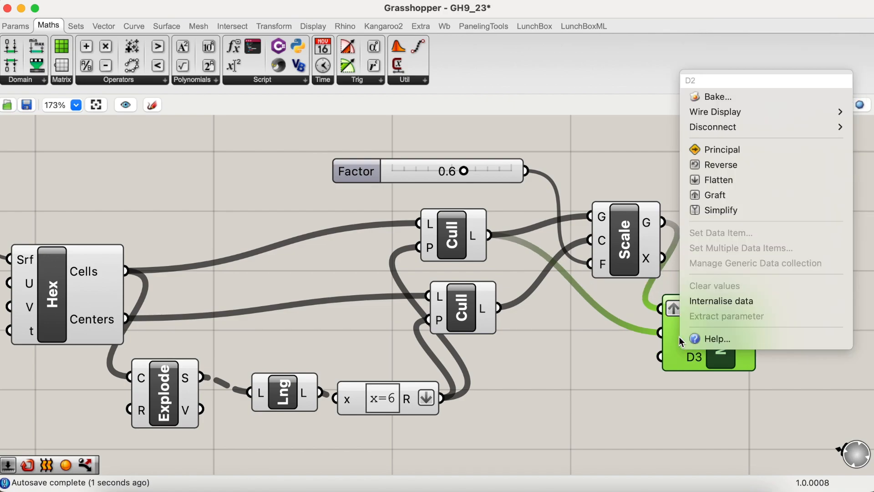
{"action": "left_click", "coordinate": [715, 195]}
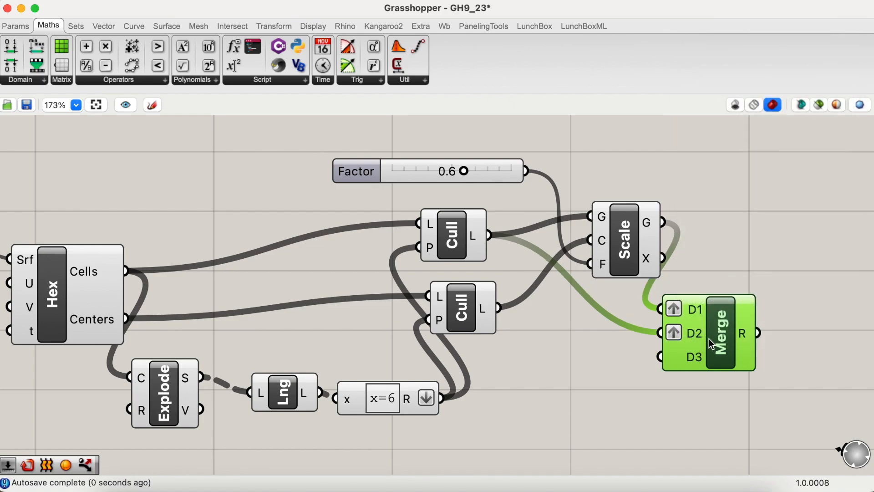
{"action": "scroll", "coordinate": [655, 354], "scroll_direction": "right", "scroll_amount": 3}
{"action": "scroll", "coordinate": [655, 354], "scroll_direction": "right", "scroll_amount": 1}
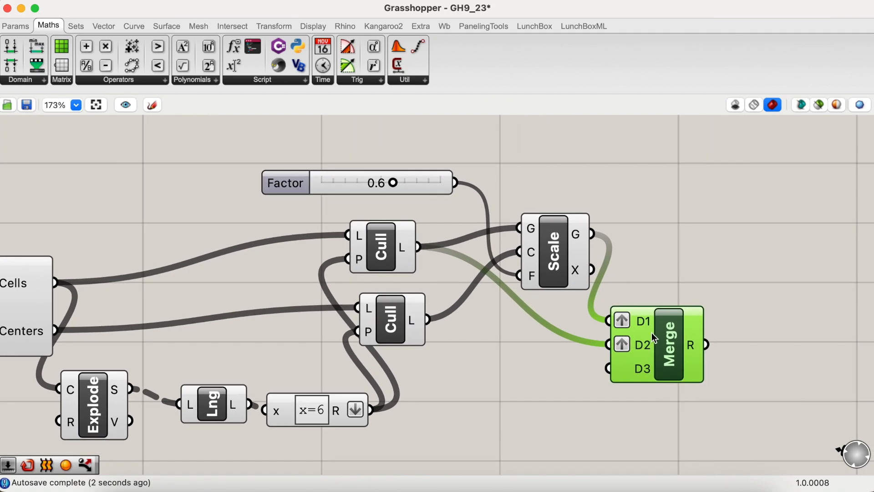
{"action": "mouse_move", "coordinate": [690, 345]}
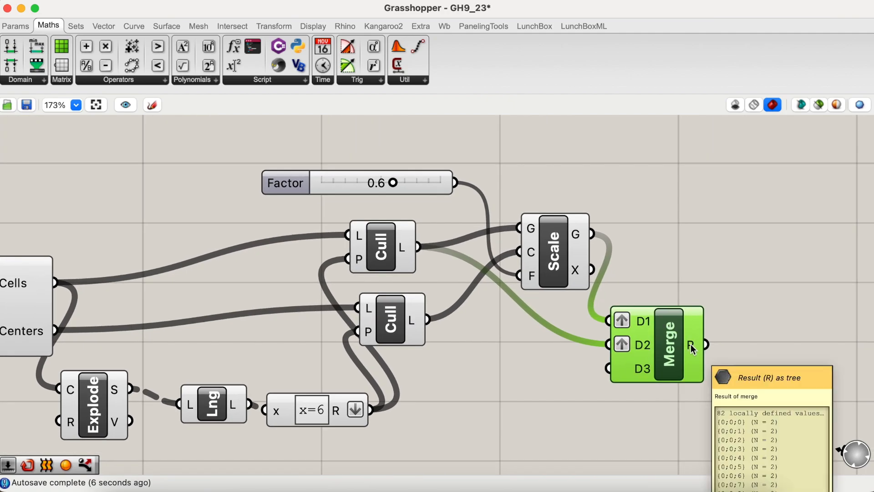
- Place a Loft component right of Merge, connect Merge's R output to its C input, and check the preview in Rhino
{"action": "scroll", "coordinate": [752, 257], "scroll_direction": "right", "scroll_amount": 2}
{"action": "scroll", "coordinate": [752, 257], "scroll_direction": "right", "scroll_amount": 4}
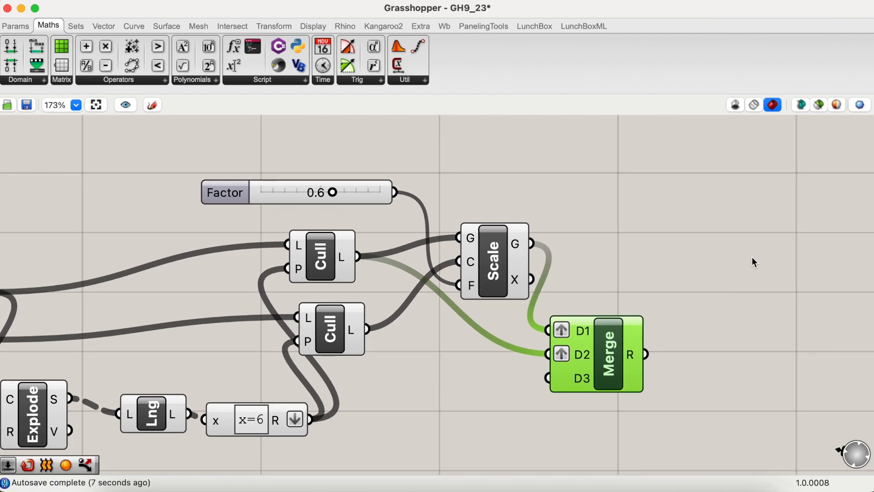
{"action": "double_click", "coordinate": [745, 340]}
{"action": "type", "text": "loft"}
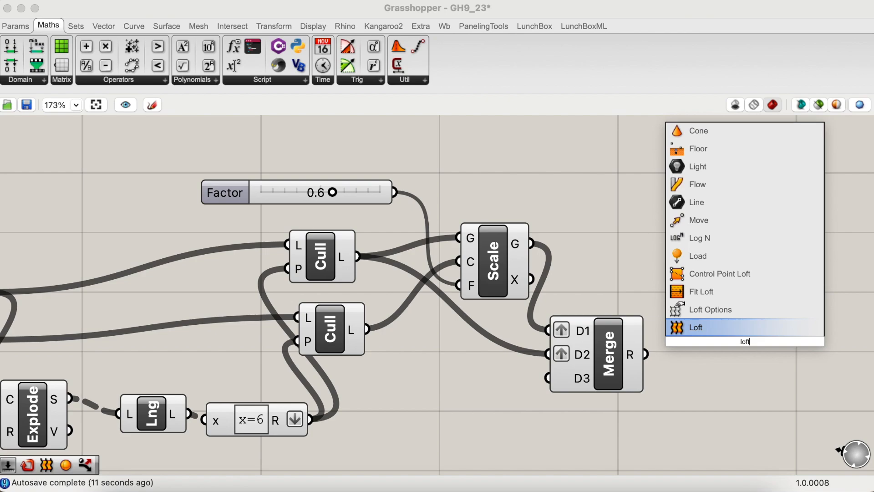
{"action": "key", "text": "Return"}
{"action": "left_click_drag", "start_coordinate": [647, 353], "coordinate": [708, 329]}
{"action": "key", "text": "ctrl+Left"}
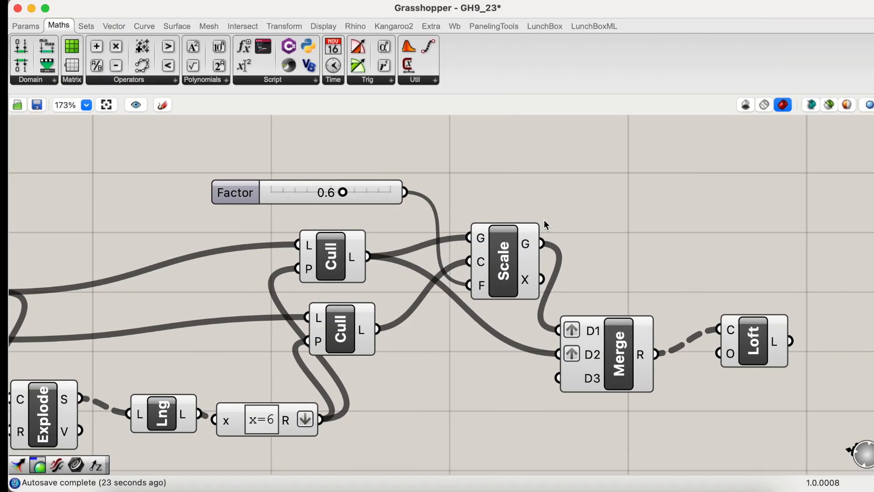
- Place a second Scale component above and right of the new Loft and connect the first Scale's G output to its G input
{"action": "scroll", "coordinate": [609, 268], "scroll_direction": "right", "scroll_amount": 3}
{"action": "scroll", "coordinate": [597, 266], "scroll_direction": "right", "scroll_amount": 5}
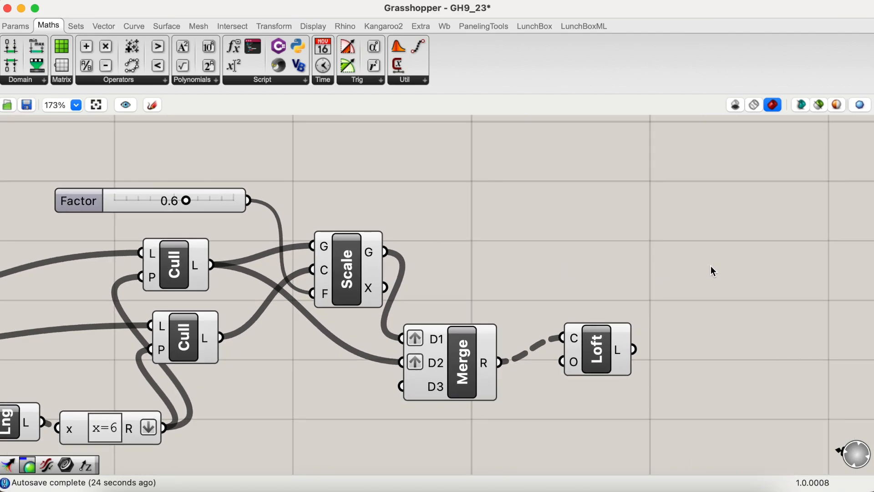
{"action": "double_click", "coordinate": [734, 285]}
{"action": "type", "text": "scale"}
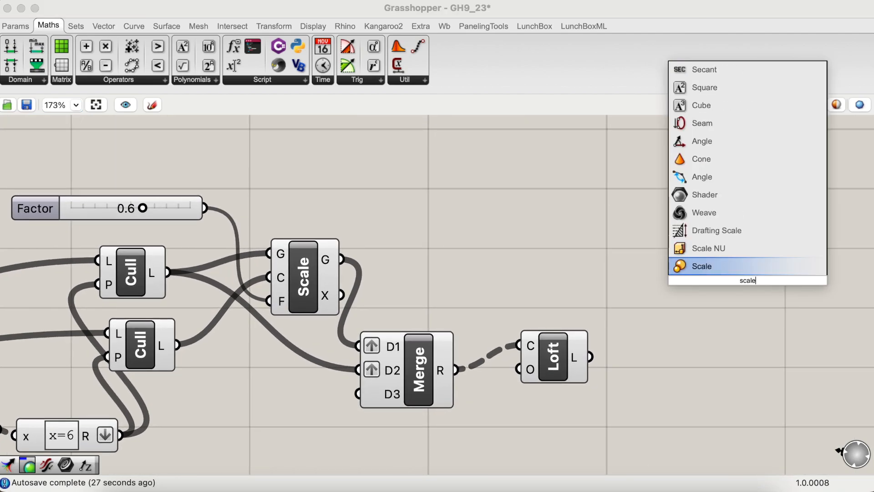
{"action": "key", "text": "Return"}
{"action": "left_click_drag", "start_coordinate": [741, 291], "coordinate": [669, 282]}
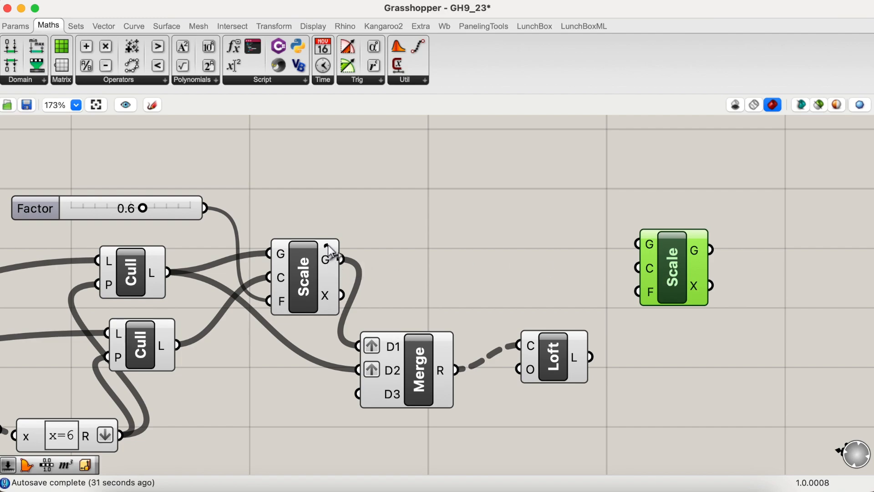
{"action": "left_click_drag", "start_coordinate": [341, 260], "coordinate": [669, 248]}
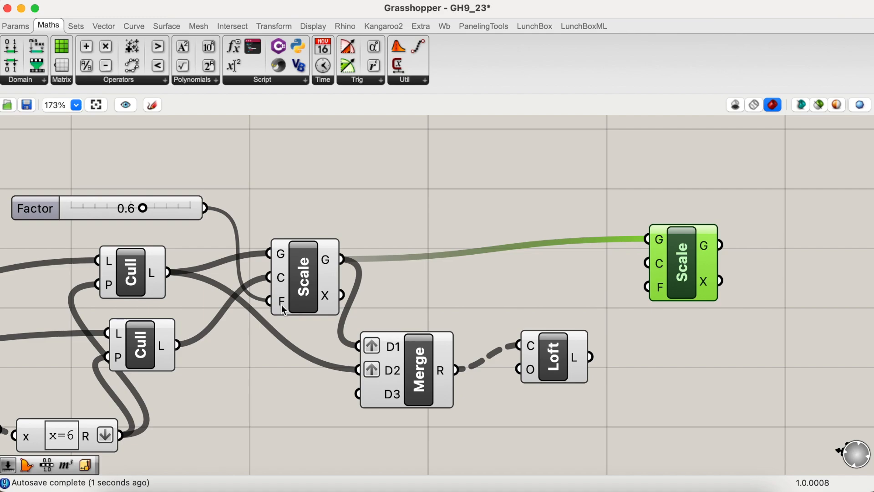
- Complete the second Scale's inputs with the culled centers in C and a new 0.6 slider in F
{"action": "left_click_drag", "start_coordinate": [297, 295], "coordinate": [300, 262]}
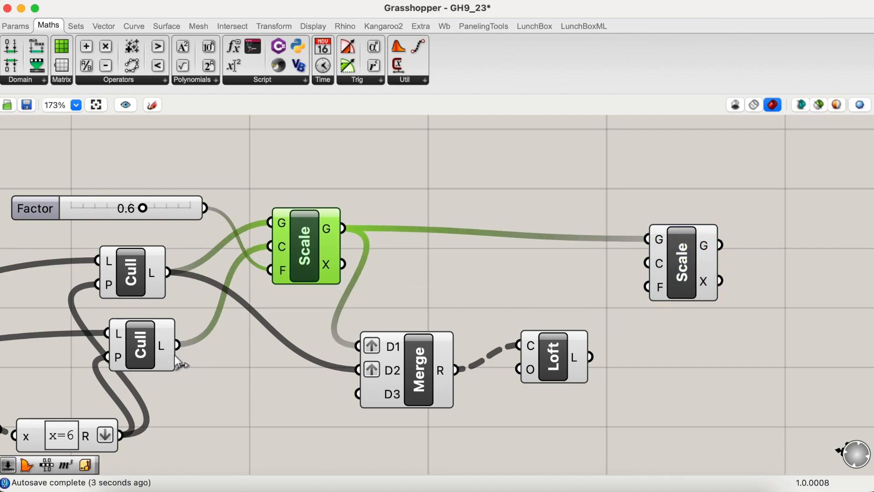
{"action": "left_click_drag", "start_coordinate": [180, 345], "coordinate": [663, 264]}
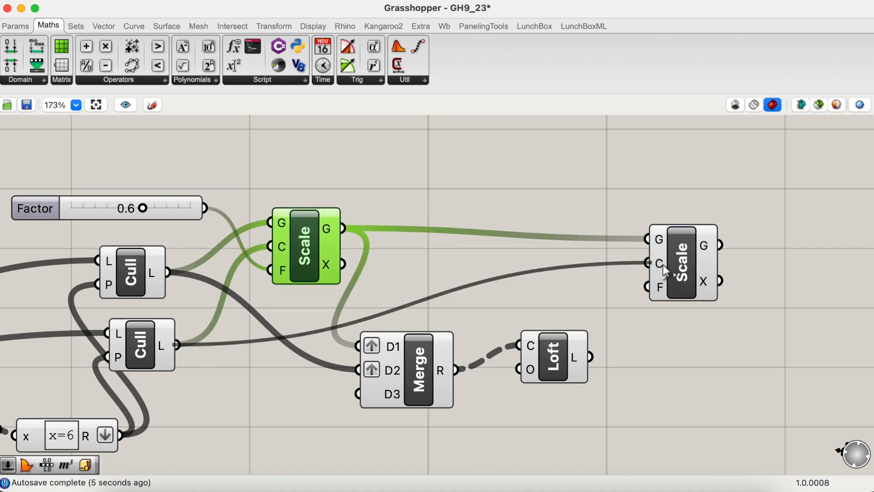
{"action": "double_click", "coordinate": [529, 193]}
{"action": "type", "text": "0.6"}
{"action": "key", "text": "Return"}
{"action": "left_click_drag", "start_coordinate": [580, 192], "coordinate": [645, 286]}
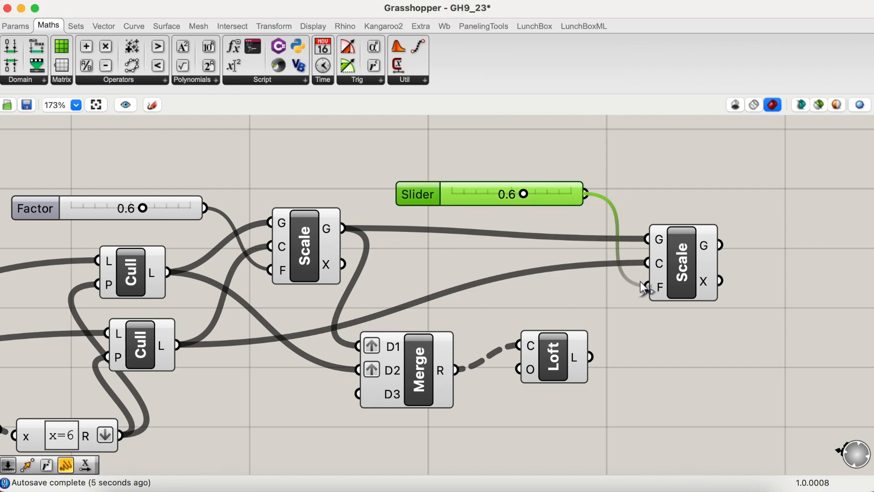
{"action": "key", "text": "ctrl+Left"}
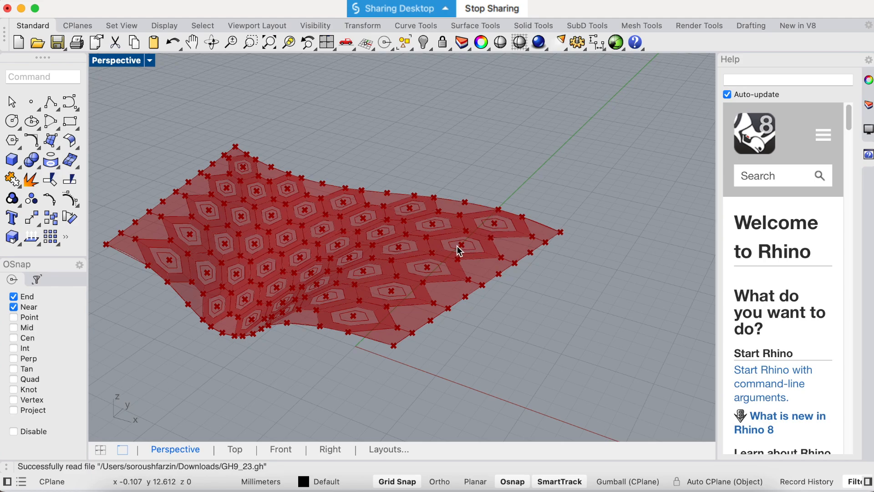
{"action": "key", "text": "ctrl+Right"}
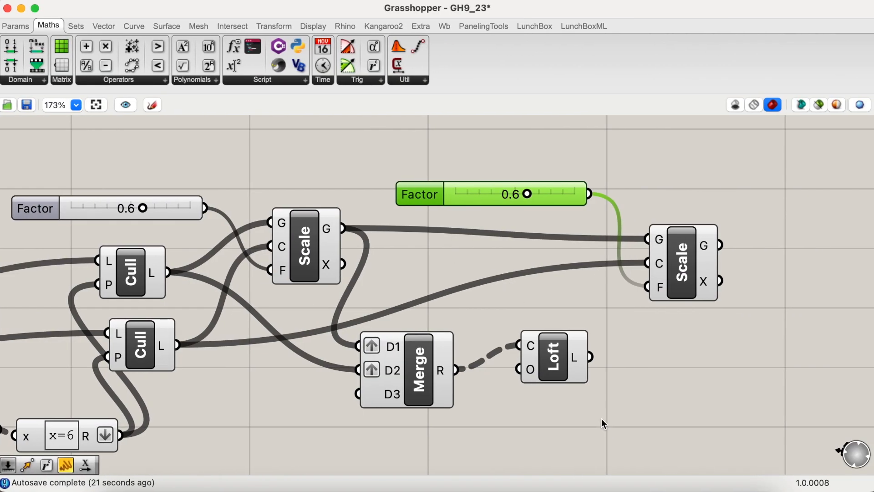
- Place an Evaluate Surface component below and right of the second Loft
{"action": "scroll", "coordinate": [628, 414], "scroll_direction": "down", "scroll_amount": 4}
{"action": "scroll", "coordinate": [629, 414], "scroll_direction": "right", "scroll_amount": 3}
{"action": "double_click", "coordinate": [611, 391]}
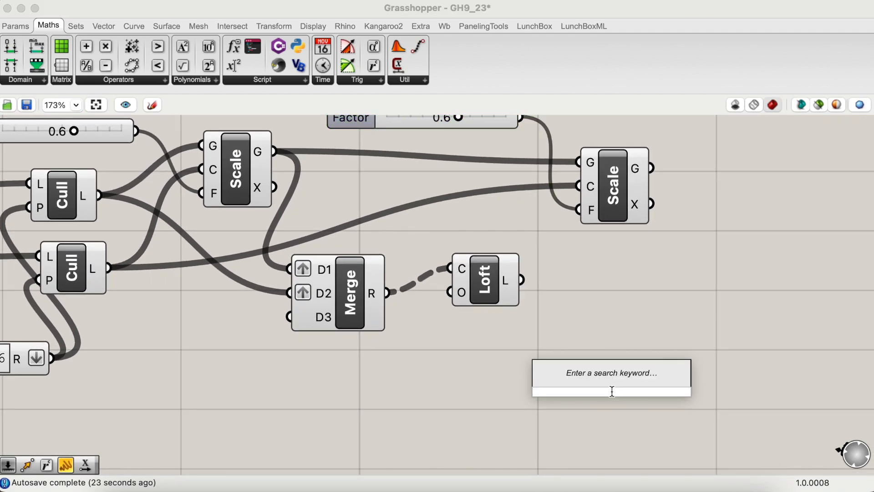
{"action": "type", "text": "eva"}
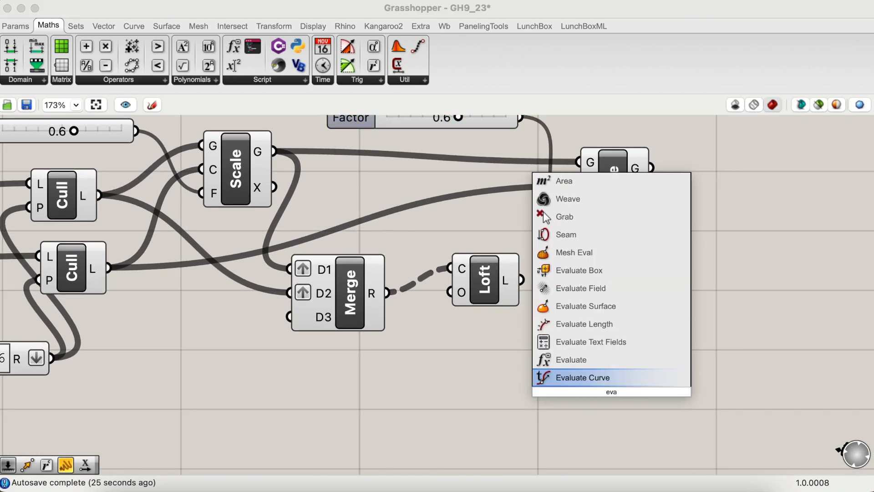
{"action": "key", "text": "Up"}
{"action": "key", "text": "Up"}
{"action": "key", "text": "Up"}
{"action": "key", "text": "Up"}
{"action": "key", "text": "Return"}
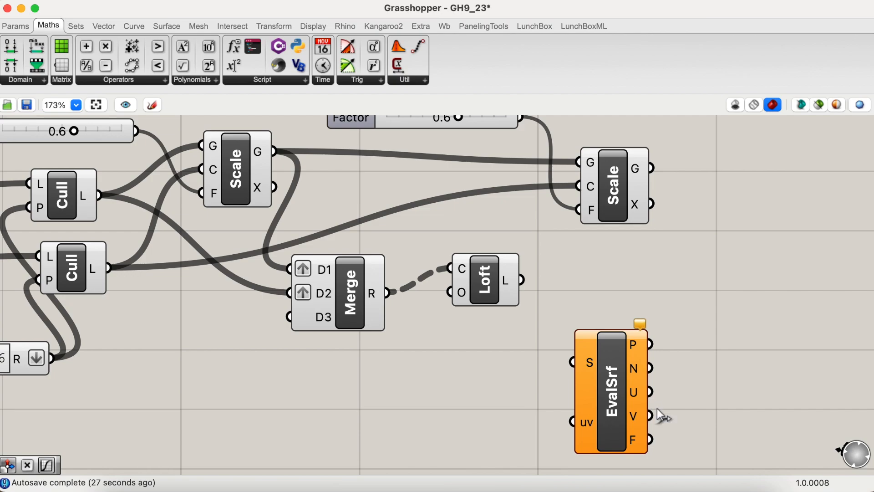
- Add a Surface parameter fed by the first Loft's L output and position it beside EvalSrf's S input
{"action": "scroll", "coordinate": [404, 325], "scroll_direction": "down", "scroll_amount": 5}
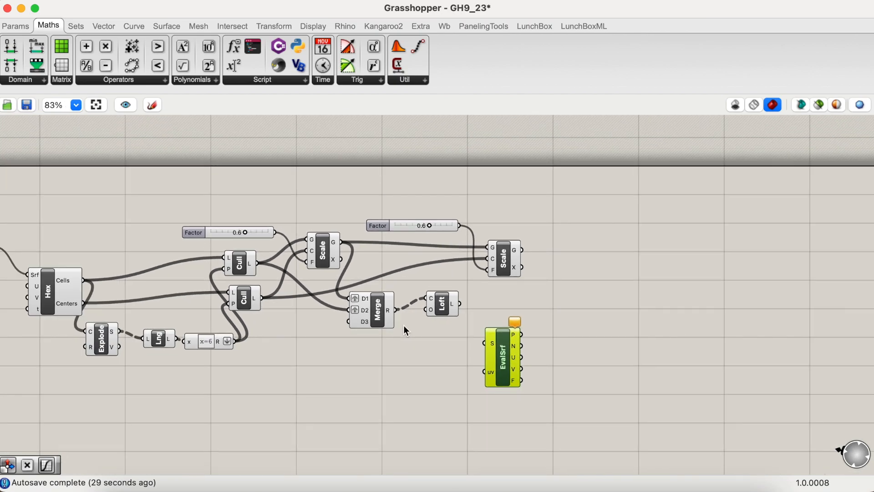
{"action": "scroll", "coordinate": [319, 364], "scroll_direction": "left", "scroll_amount": 5}
{"action": "scroll", "coordinate": [74, 310], "scroll_direction": "left", "scroll_amount": 1}
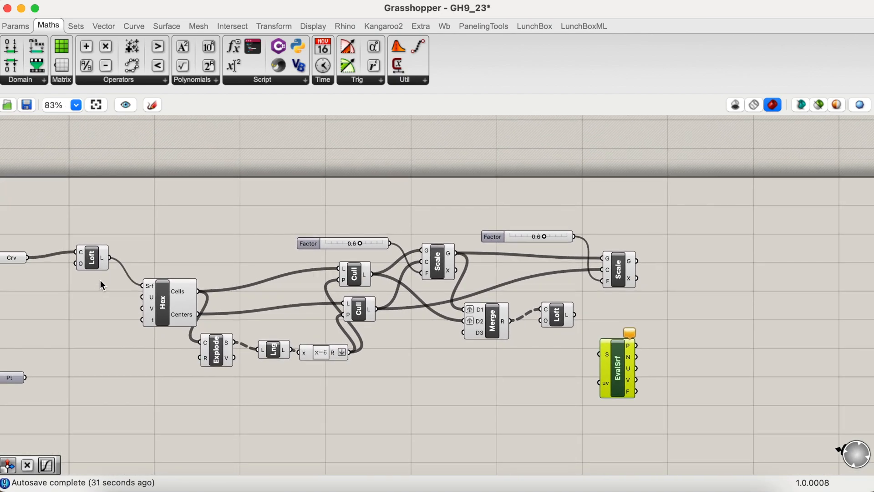
{"action": "double_click", "coordinate": [163, 255]}
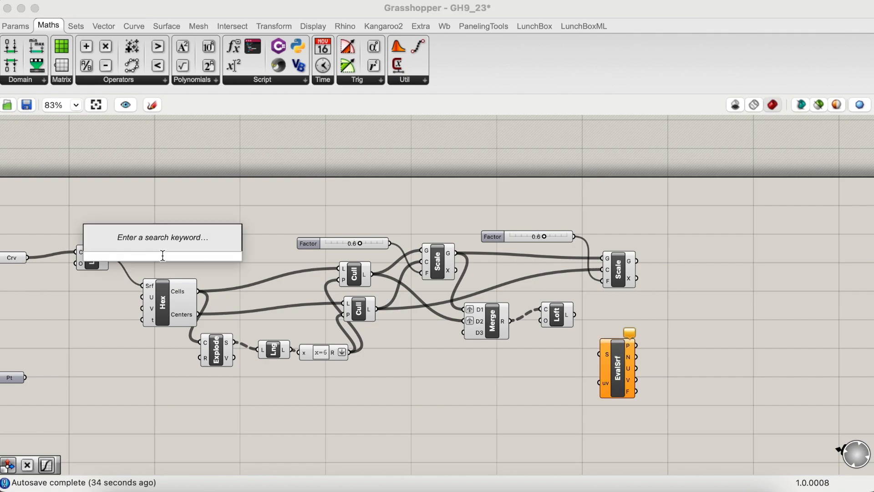
{"action": "type", "text": "sur"}
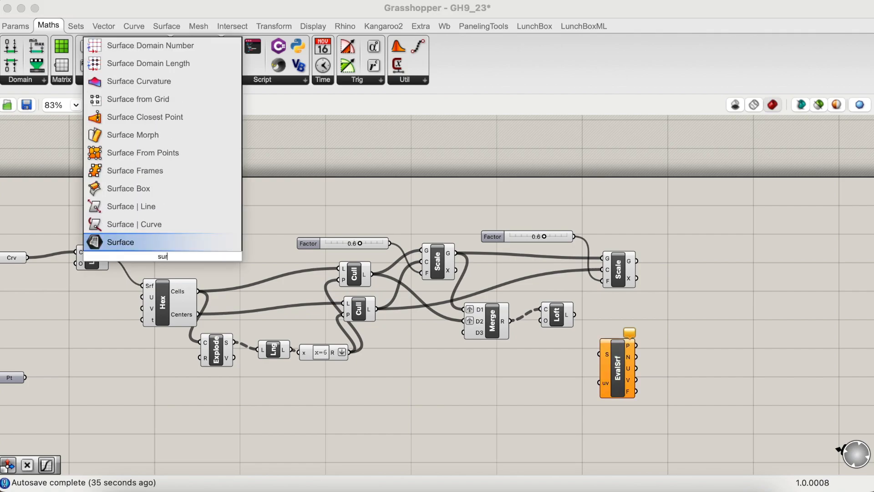
{"action": "left_click", "coordinate": [152, 243]}
{"action": "left_click_drag", "start_coordinate": [150, 257], "coordinate": [580, 363]}
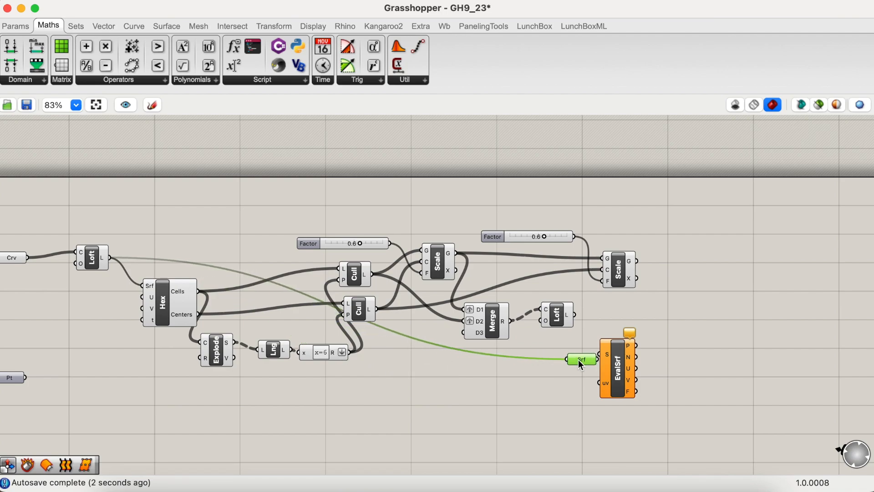
- Set the wire display of the Surface parameter beside EvalSrf to Hidden
{"action": "scroll", "coordinate": [603, 365], "scroll_direction": "up", "scroll_amount": 6}
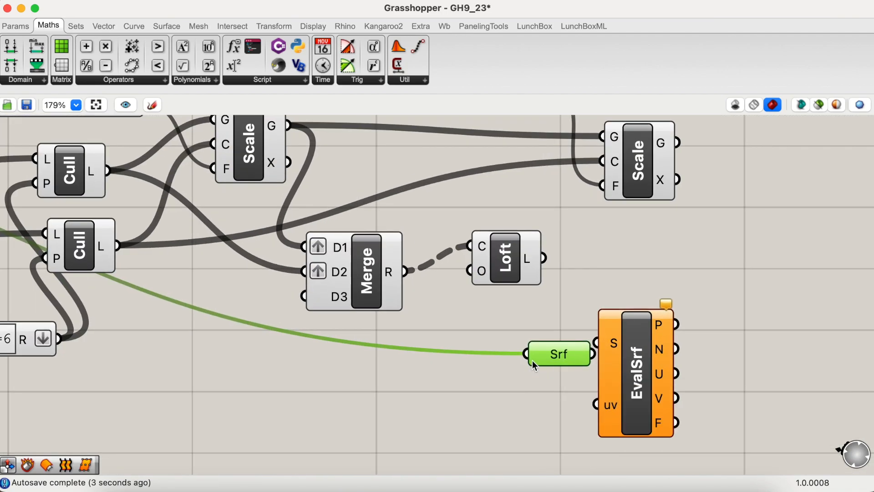
{"action": "right_click", "coordinate": [537, 358]}
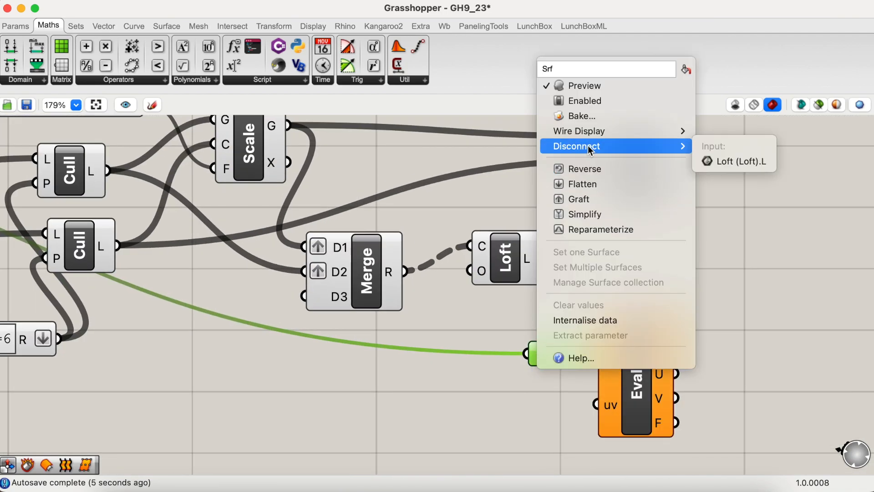
{"action": "mouse_move", "coordinate": [589, 138]}
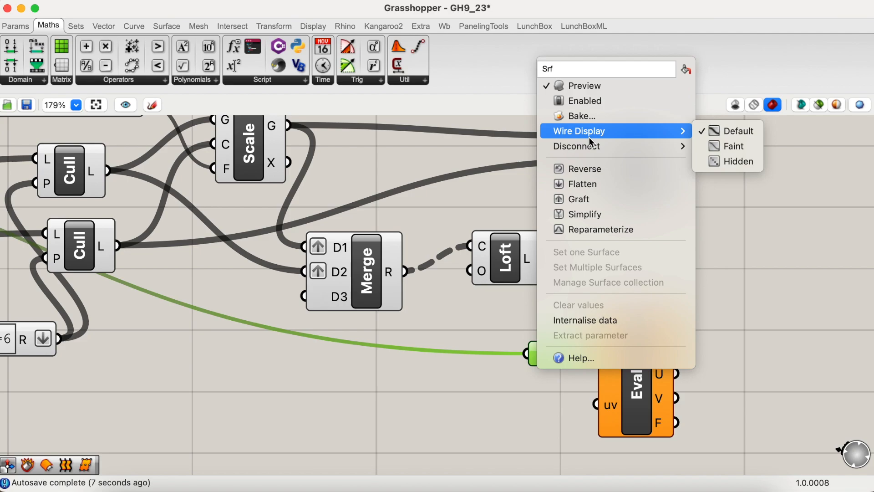
{"action": "left_click", "coordinate": [734, 160]}
- Reparameterize the Surface parameter and connect it to EvalSrf's S input
{"action": "mouse_move", "coordinate": [567, 354]}
{"action": "left_mouse_down"}
{"action": "mouse_move", "coordinate": [544, 351]}
{"action": "mouse_move", "coordinate": [551, 353]}
{"action": "left_mouse_up"}
{"action": "right_click", "coordinate": [550, 351]}
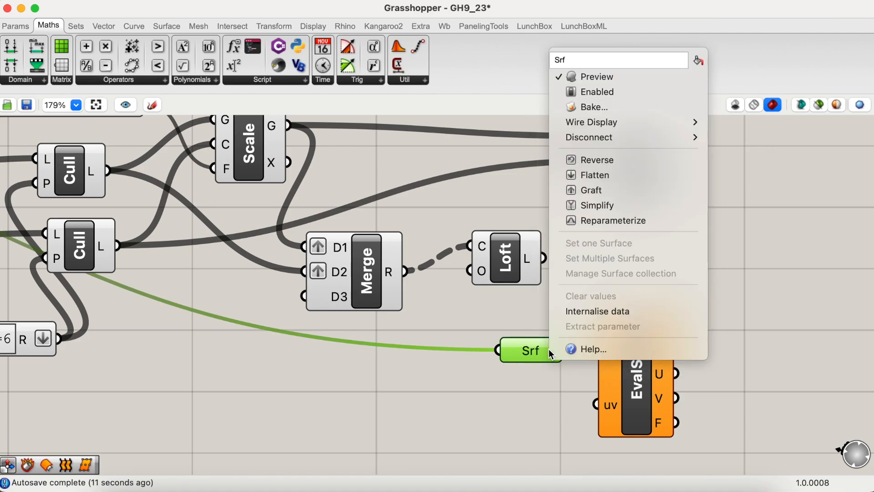
{"action": "left_click", "coordinate": [592, 223]}
{"action": "left_click", "coordinate": [528, 436]}
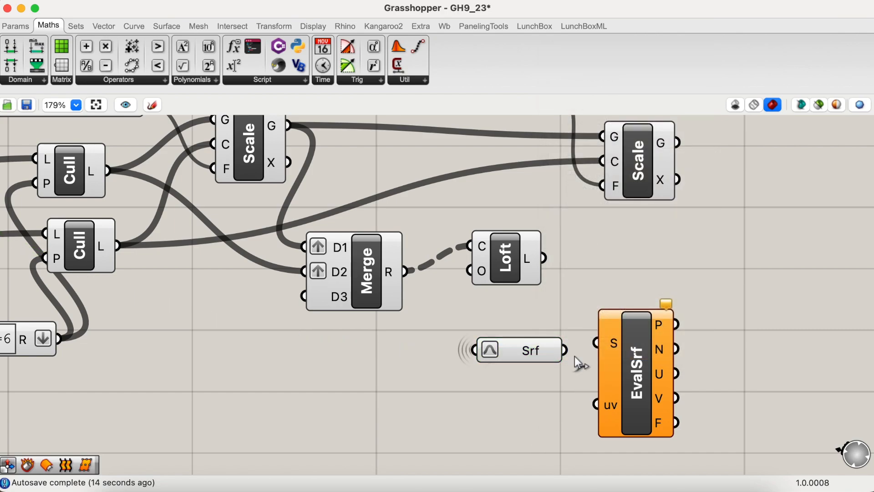
{"action": "left_click_drag", "start_coordinate": [565, 350], "coordinate": [596, 343]}
{"action": "scroll", "coordinate": [542, 414], "scroll_direction": "down", "scroll_amount": 1}
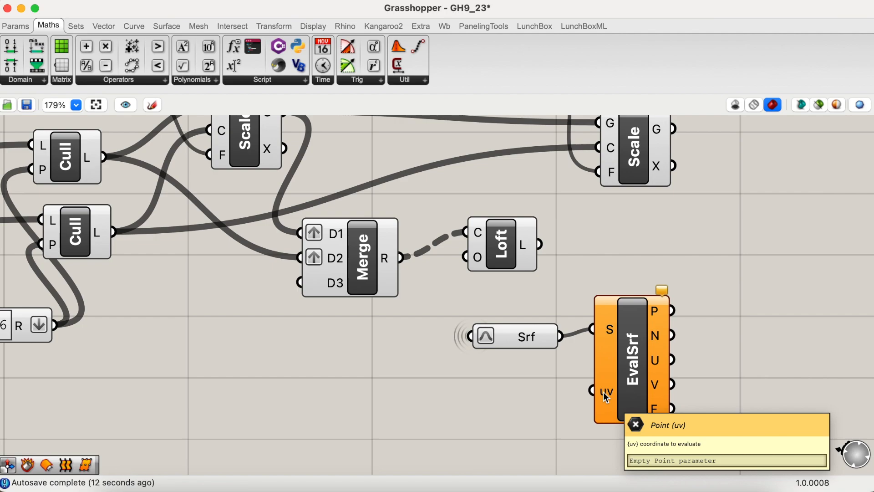
{"action": "scroll", "coordinate": [428, 378], "scroll_direction": "left", "scroll_amount": 5}
{"action": "scroll", "coordinate": [429, 379], "scroll_direction": "down", "scroll_amount": 2}
{"action": "double_click", "coordinate": [390, 389]}
{"action": "type", "text": "clis"}
{"action": "key", "text": "BackSpace"}
{"action": "key", "text": "BackSpace"}
{"action": "type", "text": "os"}
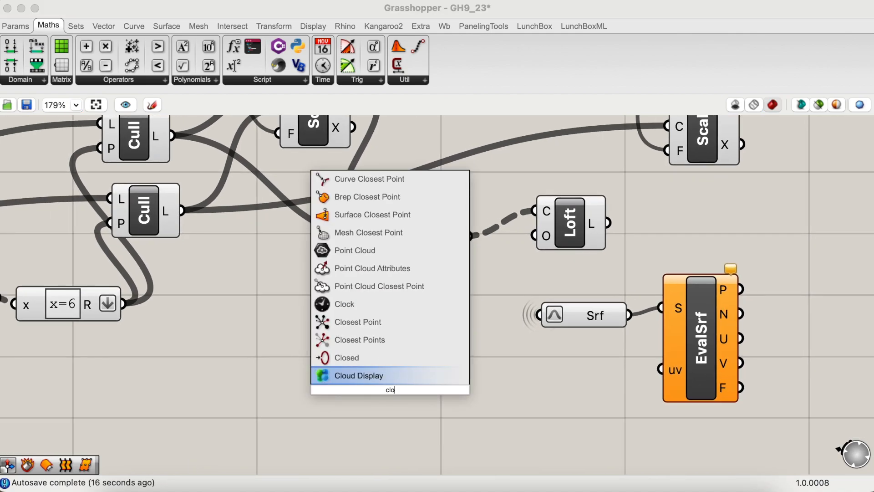
{"action": "left_click", "coordinate": [393, 201]}
{"action": "key", "text": "Delete"}
- Place a Surface Closest Point component below Merge
{"action": "double_click", "coordinate": [381, 377]}
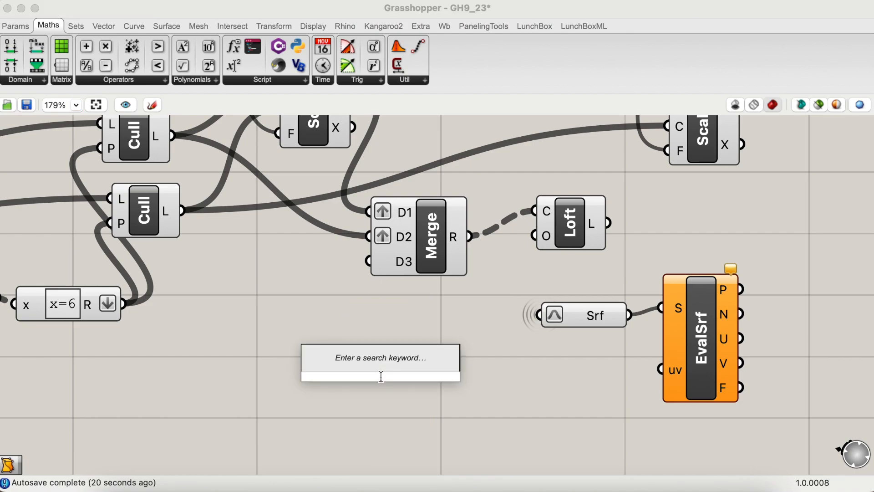
{"action": "type", "text": "clos"}
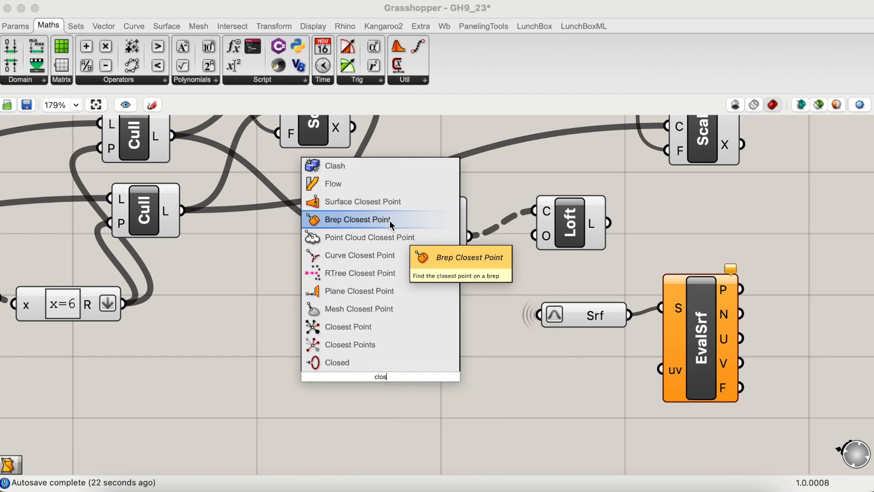
{"action": "left_click", "coordinate": [392, 205]}
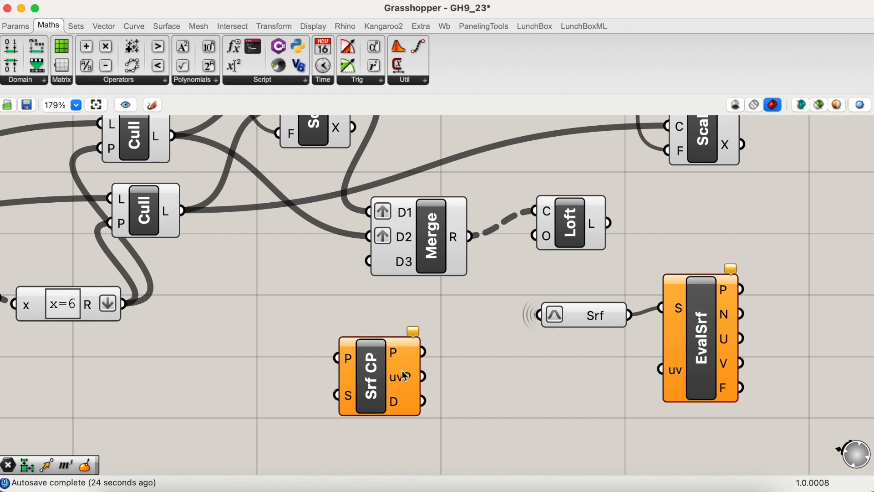
- Duplicate the reparameterized Surface parameter, place it left of Srf CP and connect it to Srf CP's S input
{"action": "scroll", "coordinate": [403, 370], "scroll_direction": "left", "scroll_amount": 3}
{"action": "left_click", "coordinate": [608, 312]}
{"action": "key", "text": "super+c"}
{"action": "key", "text": "super+v"}
{"action": "left_click_drag", "start_coordinate": [620, 319], "coordinate": [281, 387]}
{"action": "left_click_drag", "start_coordinate": [340, 396], "coordinate": [391, 401]}
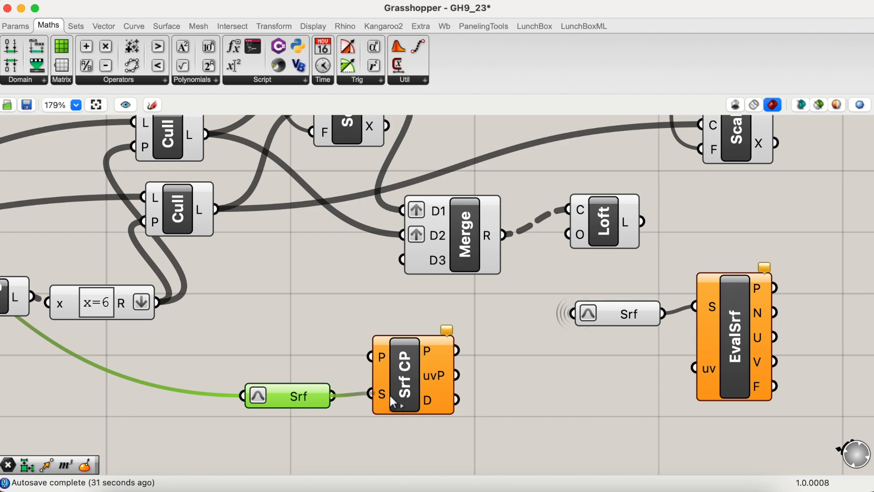
{"action": "left_click", "coordinate": [280, 280]}
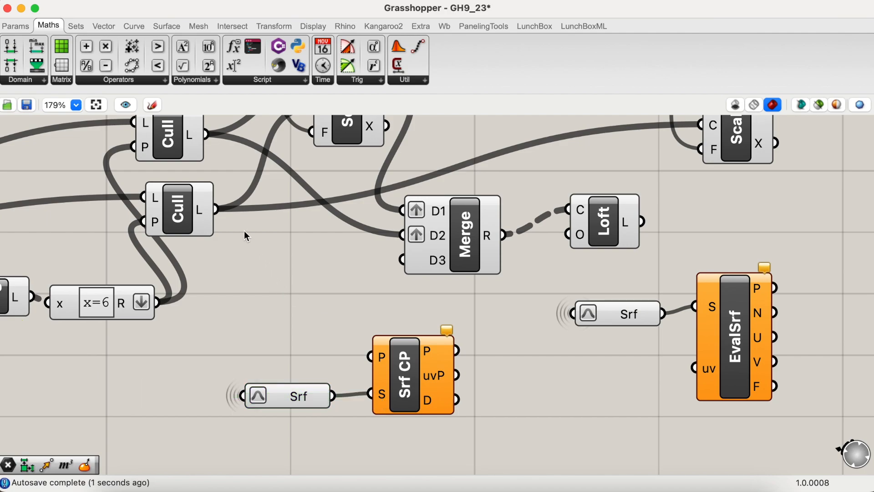
- Connect the culled centers to Srf CP's P input and its uvP output to EvalSrf's uv input
{"action": "left_click_drag", "start_coordinate": [218, 209], "coordinate": [370, 358]}
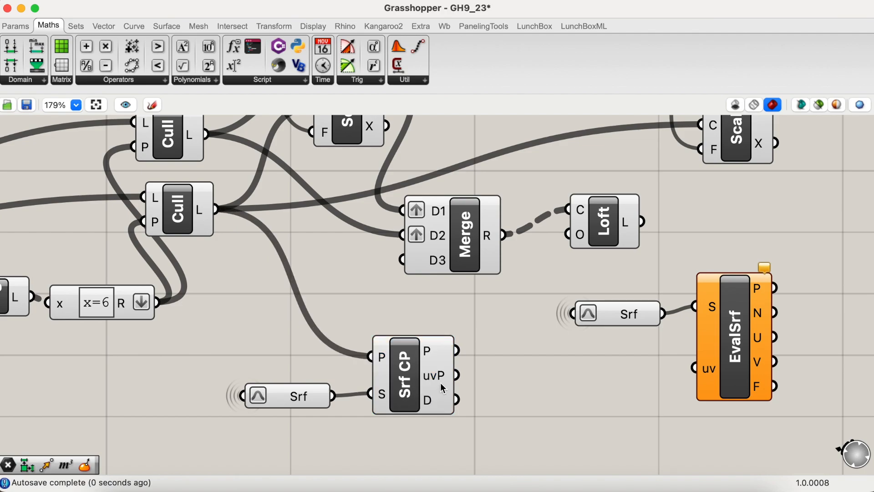
{"action": "mouse_move", "coordinate": [440, 386]}
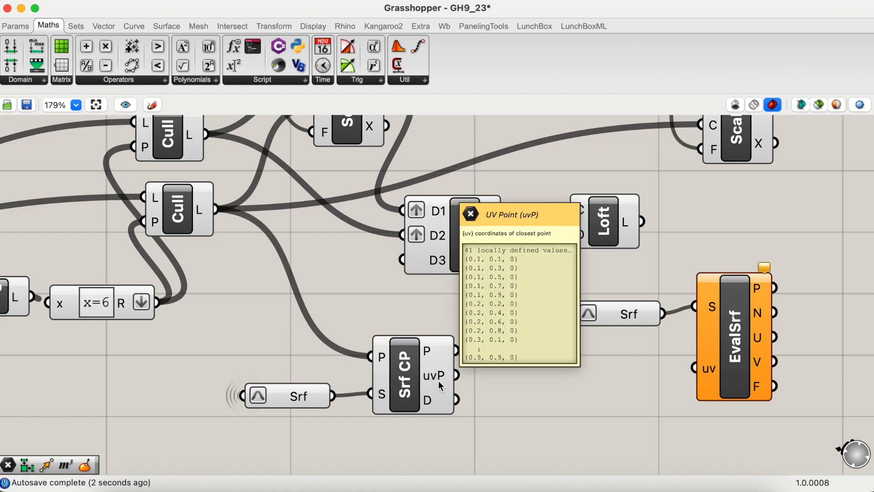
{"action": "left_click_drag", "start_coordinate": [494, 371], "coordinate": [695, 368]}
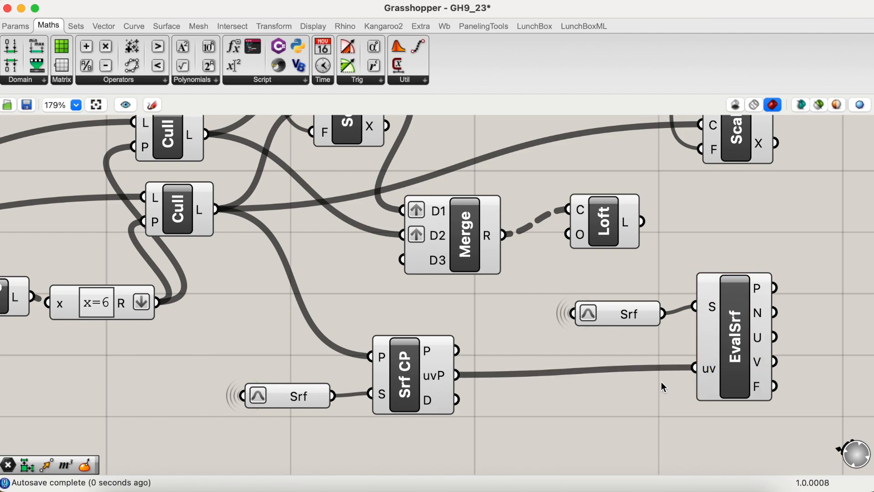
- Inspect the normal vectors in EvalSrf's N output
{"action": "scroll", "coordinate": [661, 382], "scroll_direction": "right", "scroll_amount": 3}
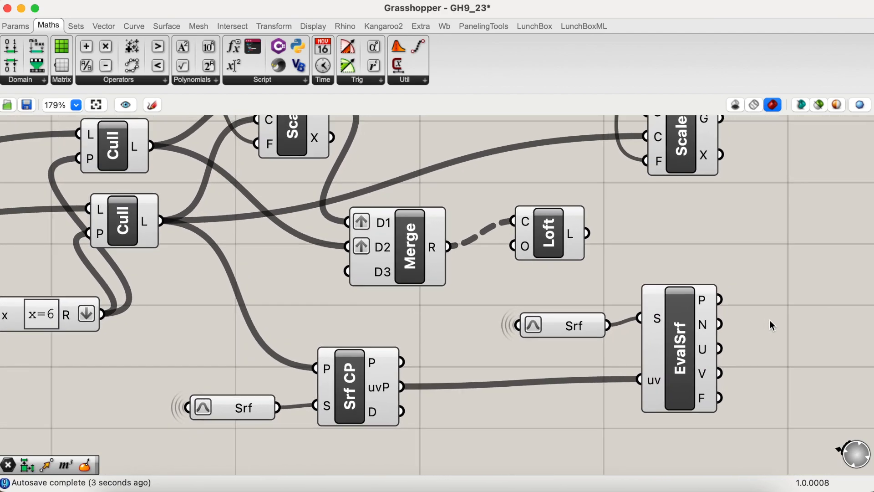
{"action": "scroll", "coordinate": [770, 321], "scroll_direction": "right", "scroll_amount": 3}
{"action": "scroll", "coordinate": [769, 321], "scroll_direction": "right", "scroll_amount": 3}
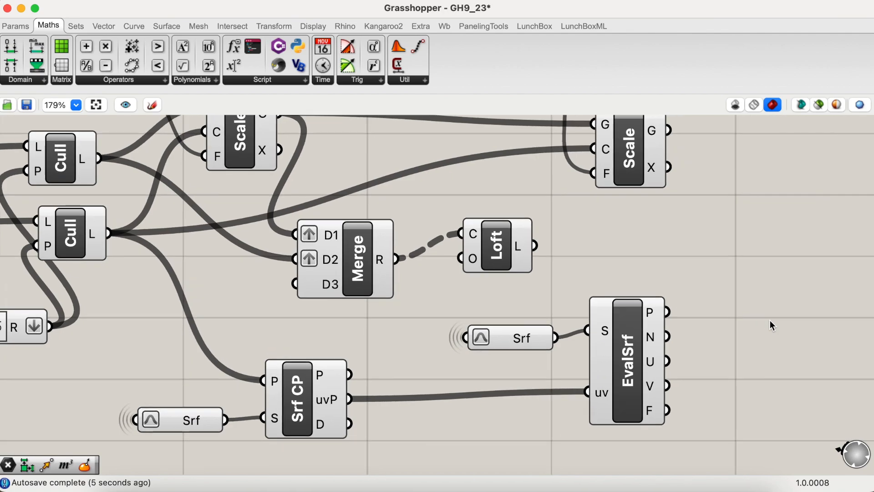
{"action": "mouse_move", "coordinate": [636, 341]}
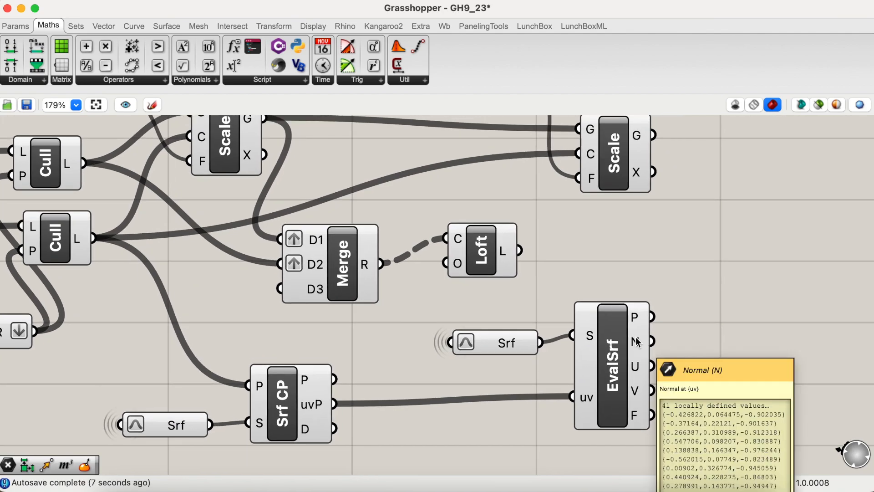
{"action": "scroll", "coordinate": [636, 342], "scroll_direction": "right", "scroll_amount": 5}
{"action": "scroll", "coordinate": [637, 342], "scroll_direction": "down", "scroll_amount": 3}
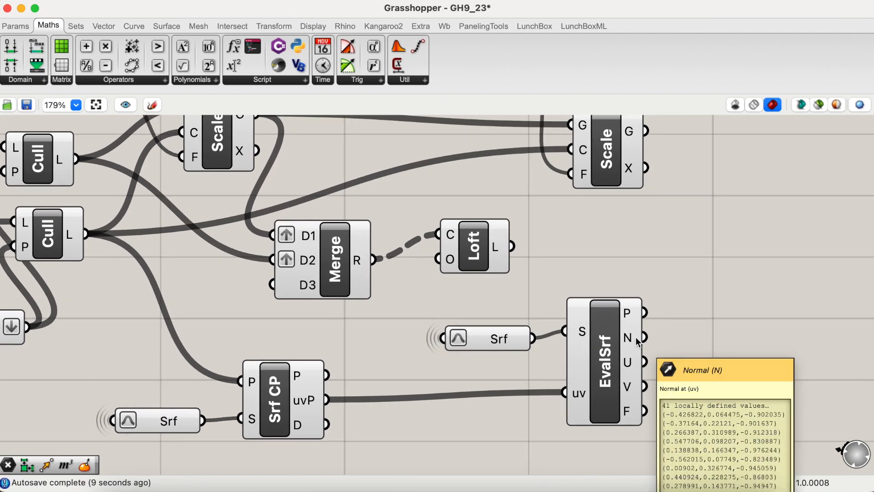
{"action": "mouse_move", "coordinate": [580, 312]}
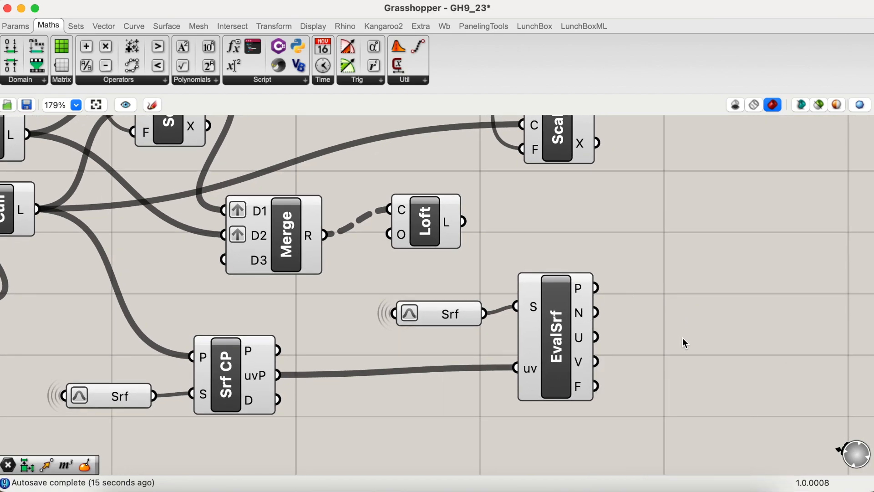
- Place a Multiplication component right of EvalSrf and connect EvalSrf's N output to its A input
{"action": "double_click", "coordinate": [682, 339]}
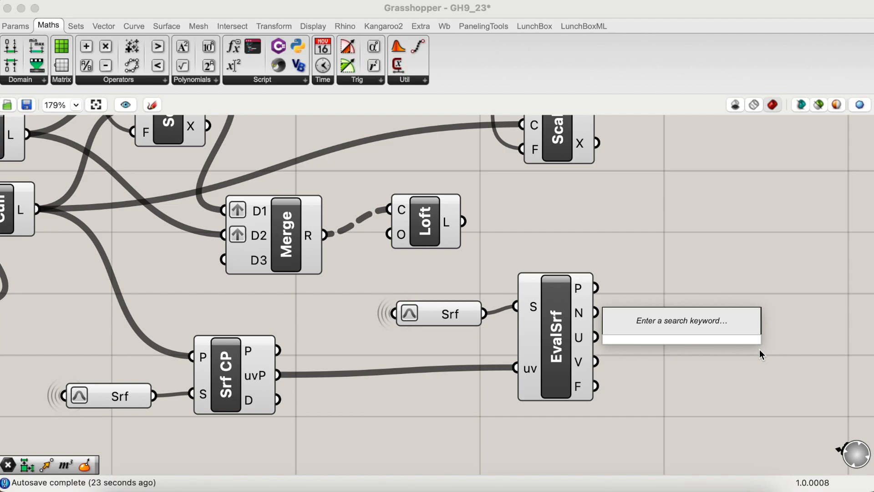
{"action": "type", "text": "x"}
{"action": "key", "text": "BackSpace"}
{"action": "type", "text": "*"}
{"action": "key", "text": "Return"}
{"action": "left_click_drag", "start_coordinate": [681, 350], "coordinate": [704, 322]}
{"action": "left_click_drag", "start_coordinate": [594, 312], "coordinate": [732, 310]}
- Add a number slider set to 0.2 below EvalSrf and connect it to the Multiplication component's B input
{"action": "double_click", "coordinate": [687, 384]}
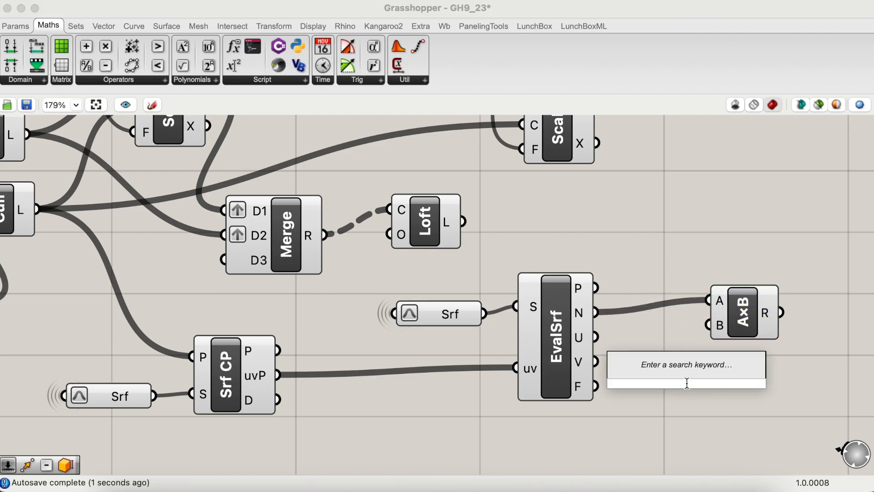
{"action": "type", "text": ".3"}
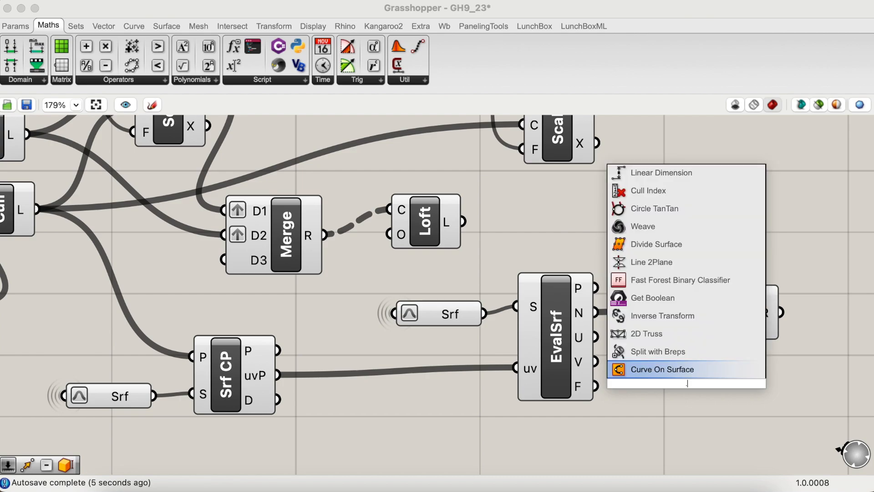
{"action": "key", "text": "Return"}
{"action": "scroll", "coordinate": [696, 364], "scroll_direction": "down", "scroll_amount": 3}
{"action": "scroll", "coordinate": [697, 365], "scroll_direction": "right", "scroll_amount": 2}
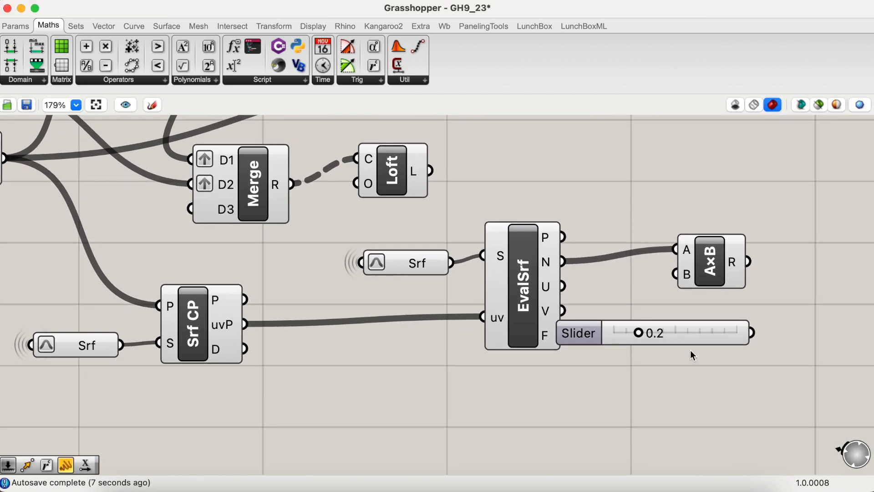
{"action": "left_click_drag", "start_coordinate": [690, 332], "coordinate": [565, 382]}
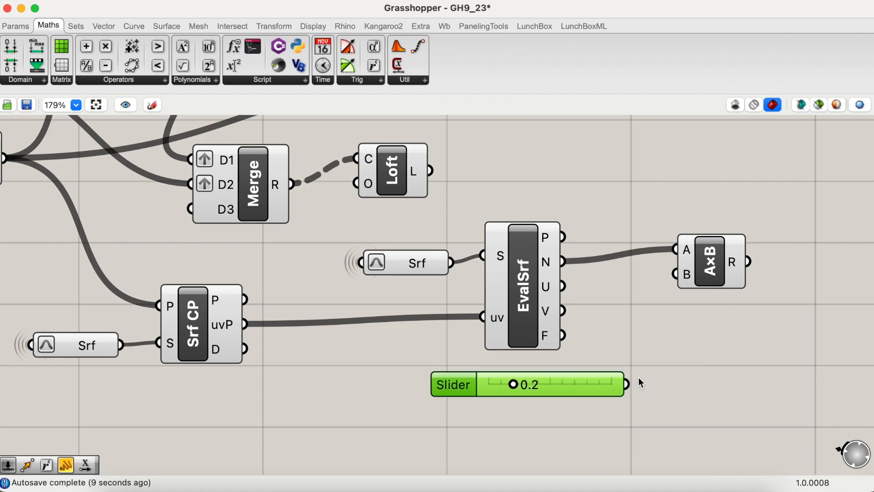
{"action": "left_click_drag", "start_coordinate": [631, 385], "coordinate": [678, 285]}
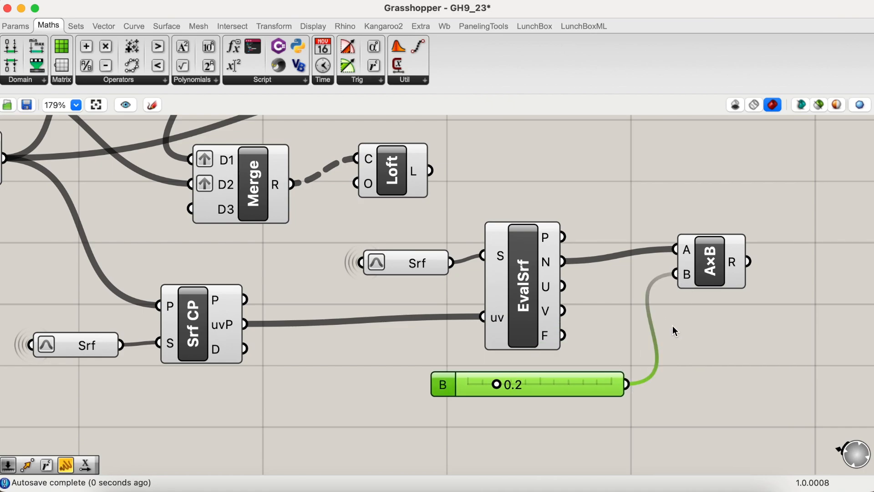
{"action": "mouse_move", "coordinate": [550, 314]}
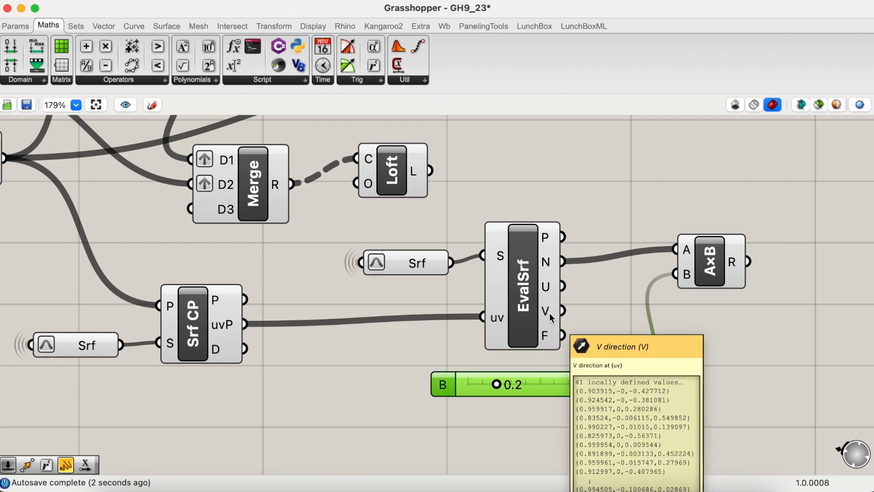
- Place a Move component, feeding its G input from the second Scale's G output and its T input from the Multiplication's R output
{"action": "scroll", "coordinate": [550, 314], "scroll_direction": "down", "scroll_amount": 4}
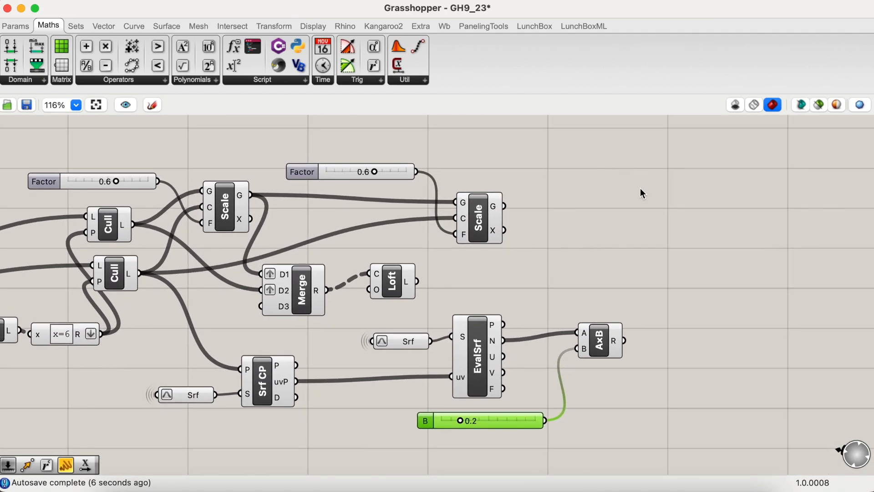
{"action": "double_click", "coordinate": [640, 193]}
{"action": "type", "text": "move"}
{"action": "key", "text": "Return"}
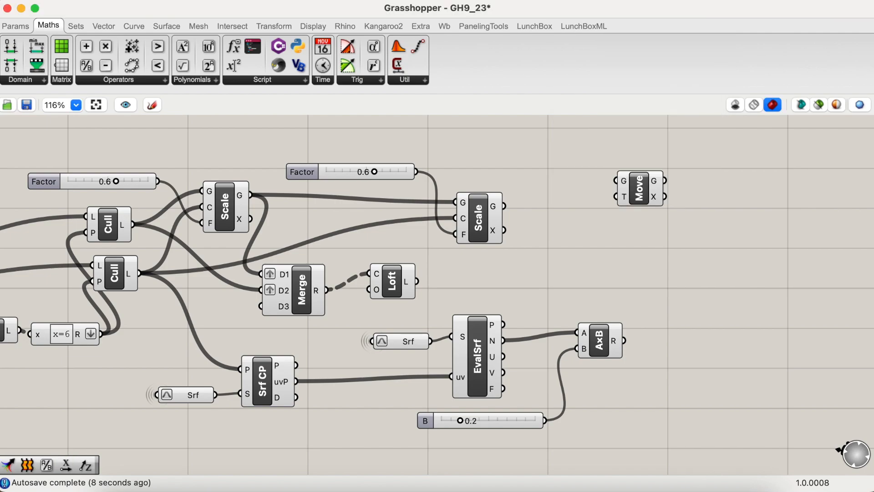
{"action": "left_click_drag", "start_coordinate": [486, 210], "coordinate": [487, 209]}
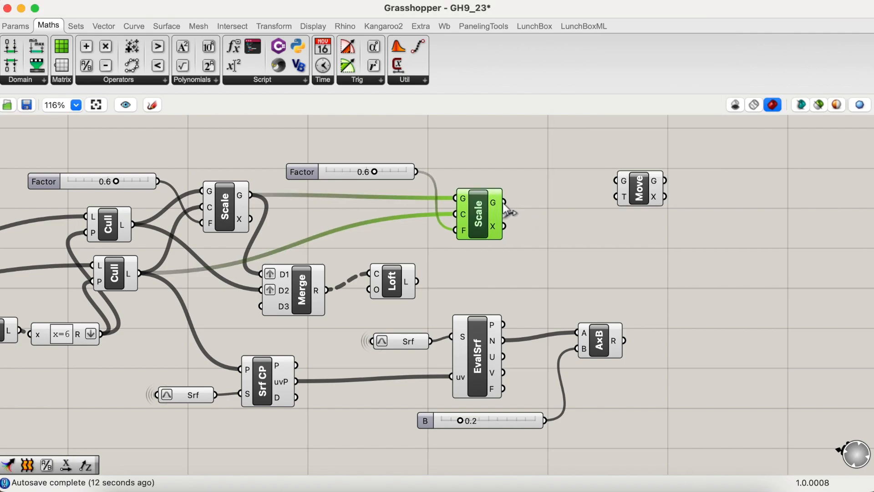
{"action": "left_click_drag", "start_coordinate": [595, 192], "coordinate": [649, 193]}
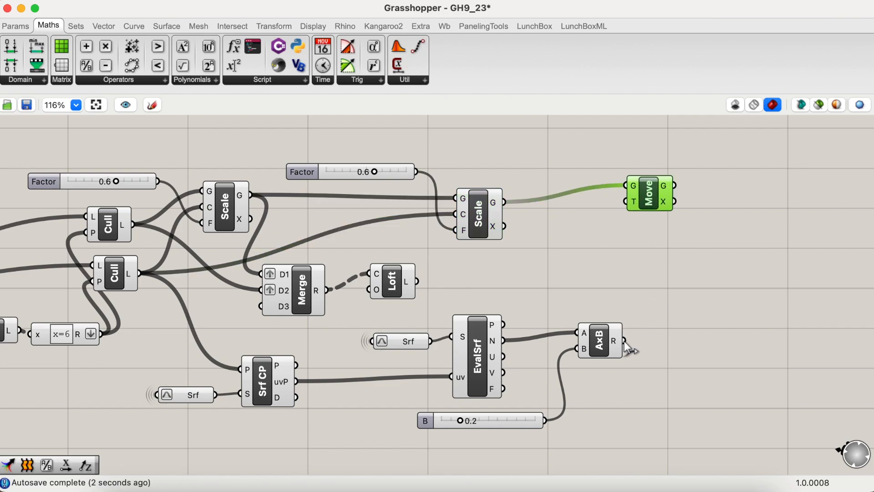
{"action": "left_click_drag", "start_coordinate": [618, 275], "coordinate": [625, 200]}
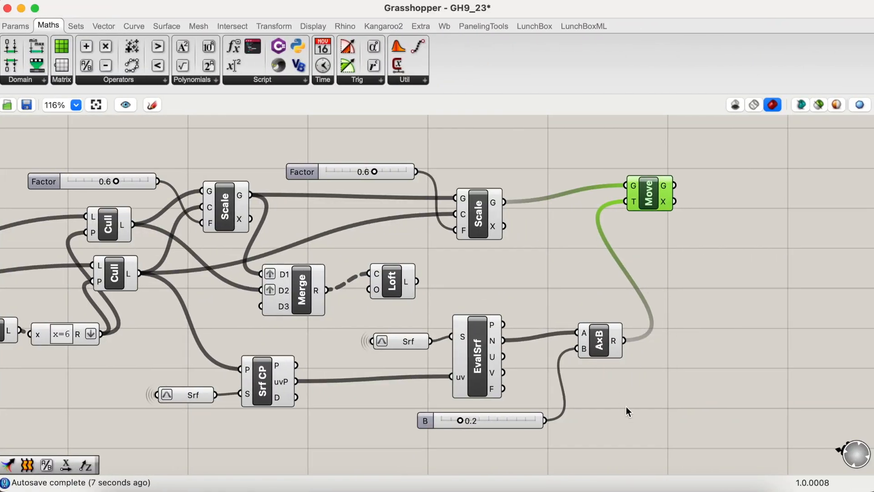
- Turn off the preview of the Srf CP, EvalSrf and Multiplication group and of both Scale components
{"action": "left_click_drag", "start_coordinate": [423, 386], "coordinate": [429, 388]}
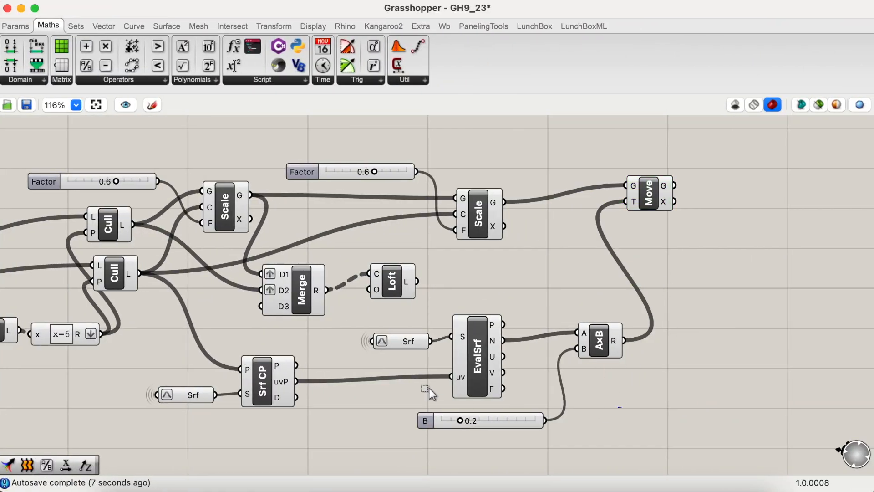
{"action": "left_click_drag", "start_coordinate": [622, 408], "coordinate": [218, 343]}
{"action": "right_click", "coordinate": [311, 372]}
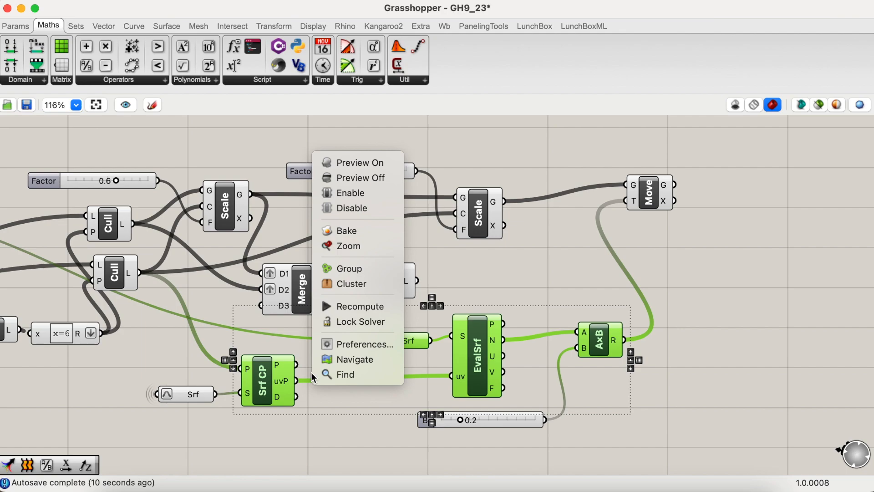
{"action": "left_click", "coordinate": [363, 178]}
{"action": "left_click_drag", "start_coordinate": [553, 248], "coordinate": [218, 171]}
{"action": "right_click", "coordinate": [311, 220]}
{"action": "left_click", "coordinate": [348, 245]}
{"action": "left_click", "coordinate": [436, 261]}
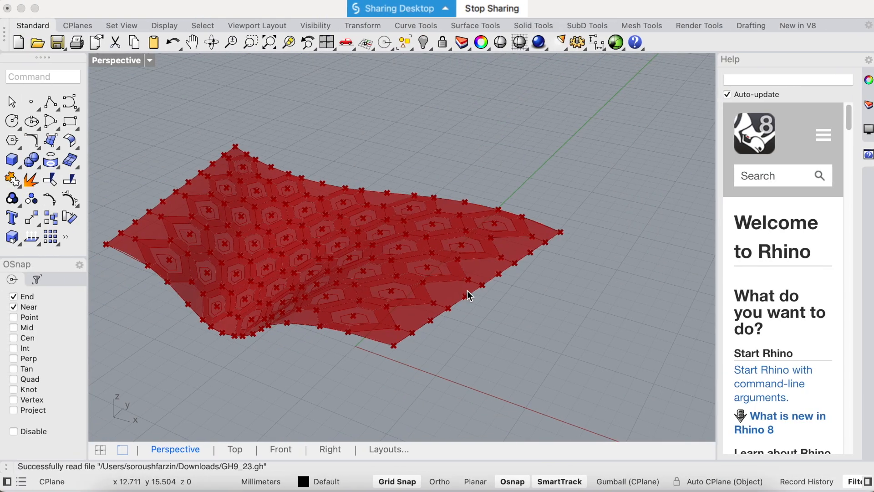
- Switch to Rhino and examine the moved hexagons on the paneled surface from above and below
{"action": "left_click", "coordinate": [469, 295]}
{"action": "scroll", "coordinate": [469, 295], "scroll_direction": "up", "scroll_amount": 5}
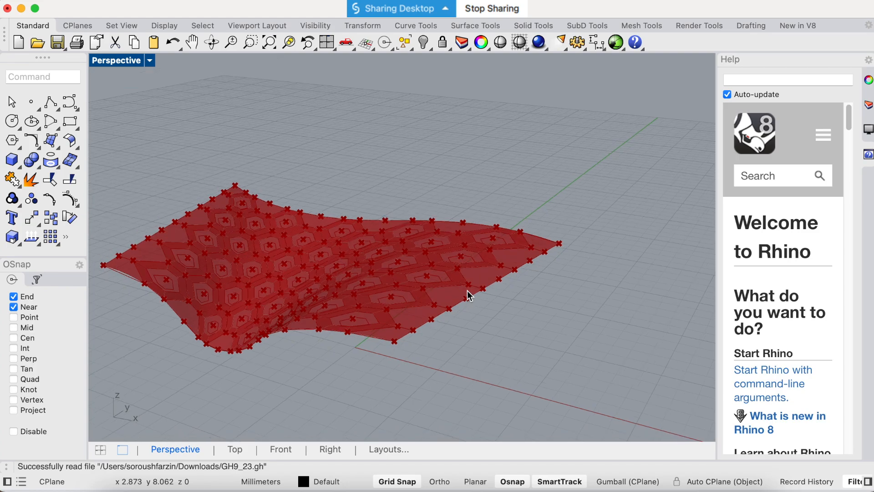
{"action": "scroll", "coordinate": [469, 295], "scroll_direction": "left", "scroll_amount": 10}
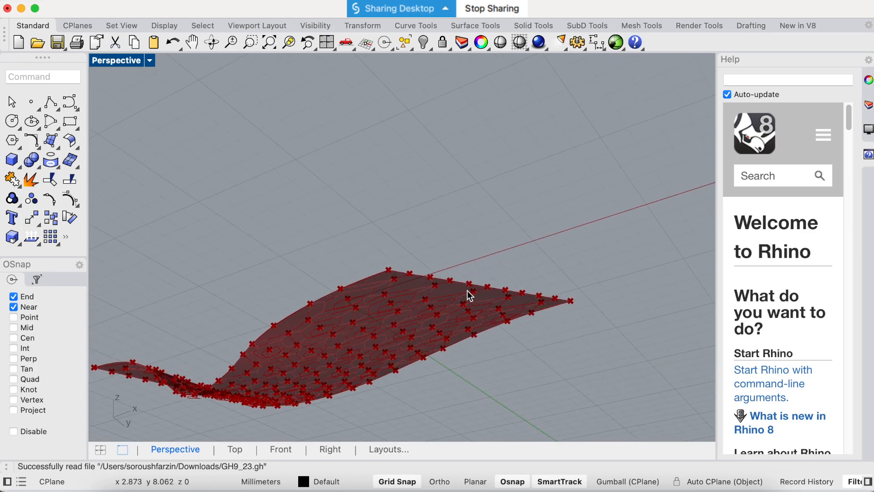
{"action": "scroll", "coordinate": [469, 295], "scroll_direction": "up", "scroll_amount": 10}
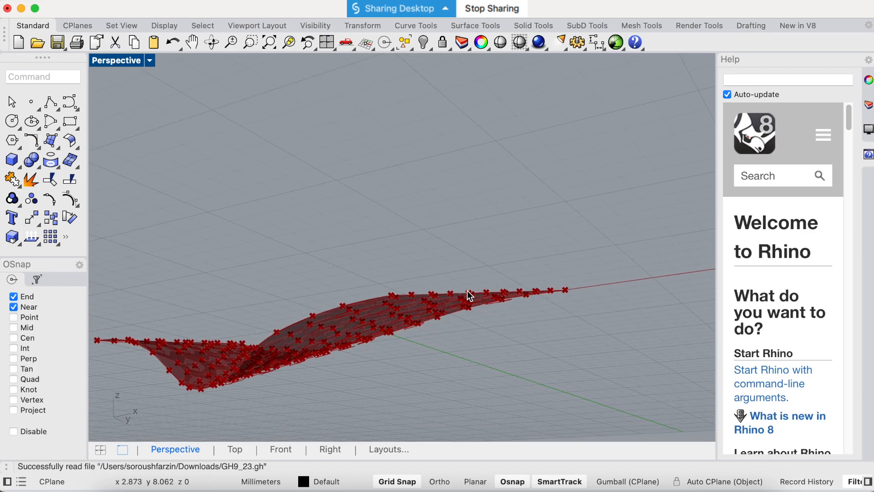
{"action": "scroll", "coordinate": [469, 295], "scroll_direction": "up", "scroll_amount": 5}
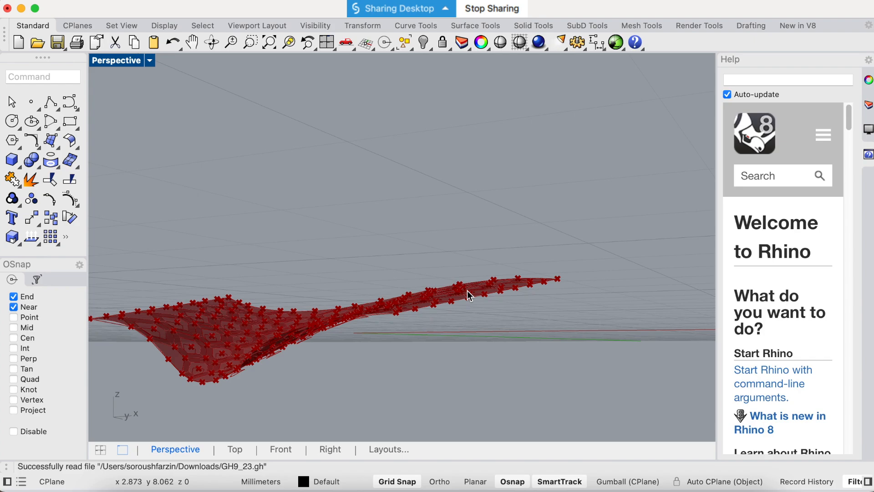
{"action": "scroll", "coordinate": [472, 298], "scroll_direction": "down", "scroll_amount": 8}
{"action": "scroll", "coordinate": [474, 302], "scroll_direction": "up", "scroll_amount": 10}
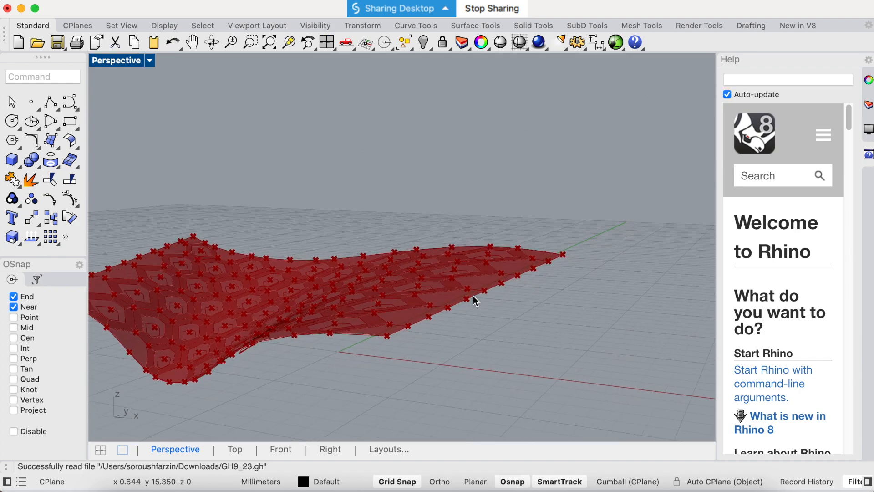
{"action": "scroll", "coordinate": [473, 300], "scroll_direction": "down", "scroll_amount": 2}
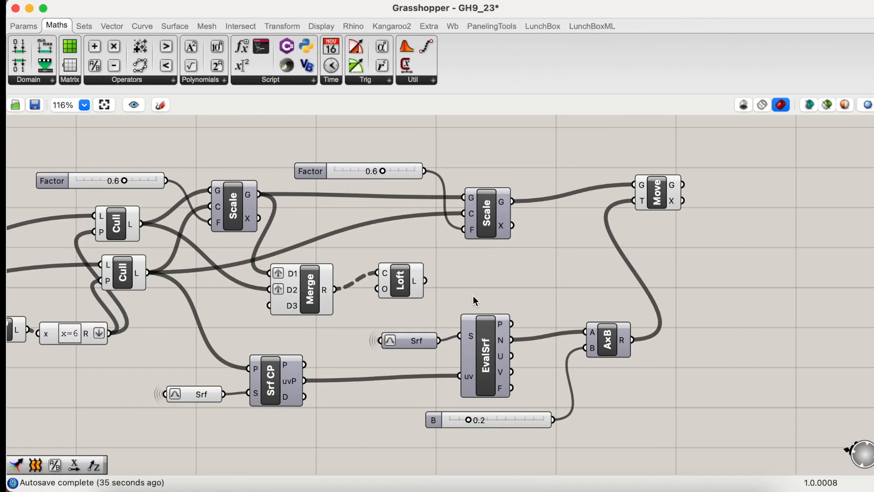
- Place a second Loft component right of Move and a second Merge component beside it
{"action": "double_click", "coordinate": [780, 271]}
{"action": "type", "text": "loft"}
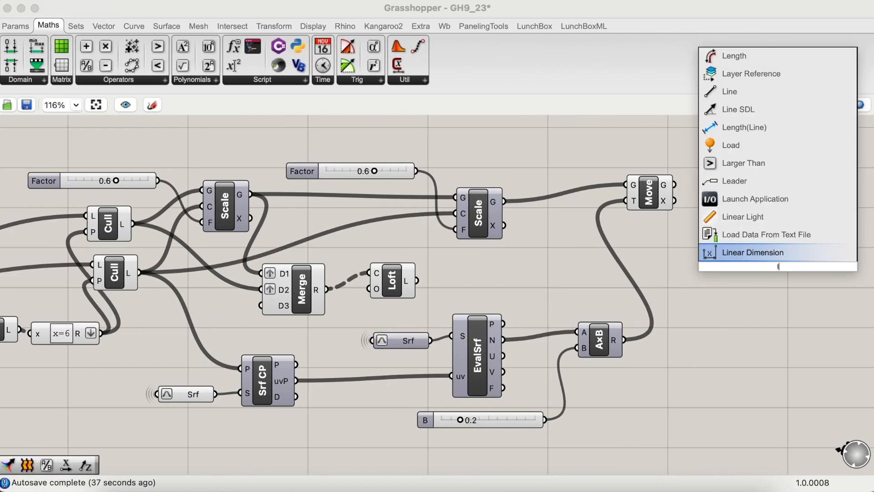
{"action": "key", "text": "Return"}
{"action": "left_click_drag", "start_coordinate": [777, 261], "coordinate": [814, 256]}
{"action": "double_click", "coordinate": [732, 291]}
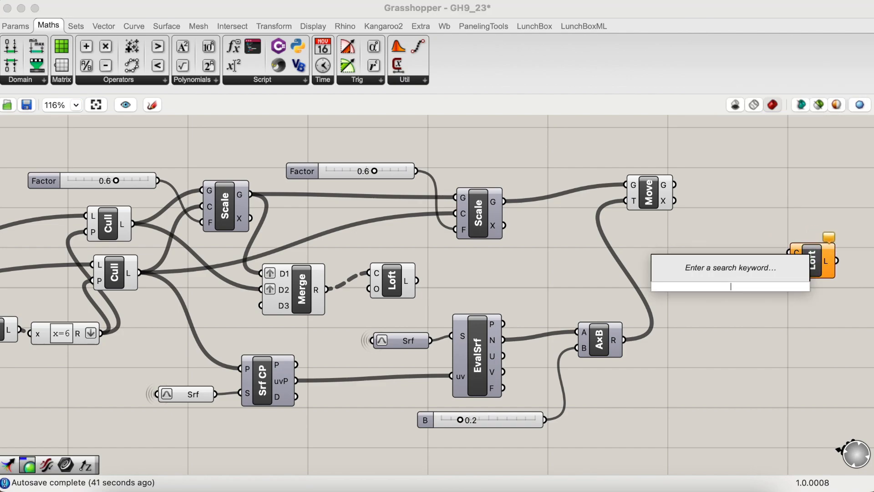
{"action": "type", "text": "mer"}
{"action": "key", "text": "Up"}
{"action": "key", "text": "Return"}
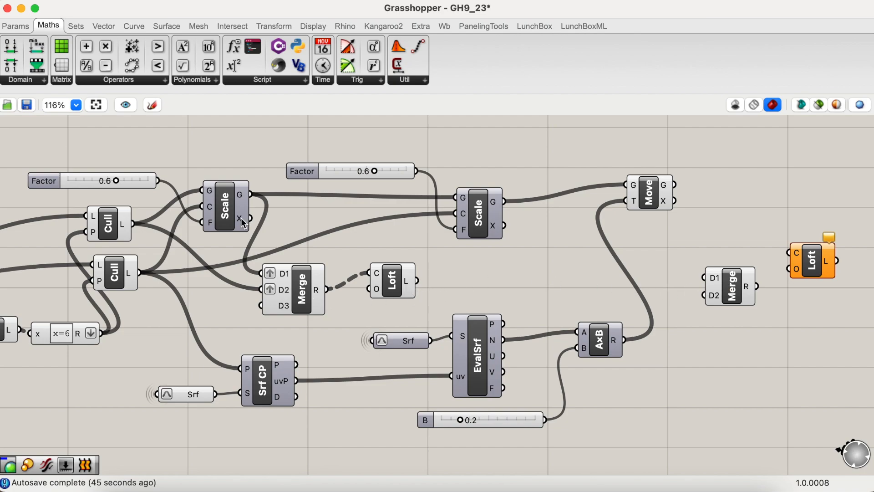
- Connect the first Scale's G output to the new Merge's D1 and the second Scale's G output to D2, grafting both inputs
{"action": "left_click_drag", "start_coordinate": [268, 194], "coordinate": [714, 276]}
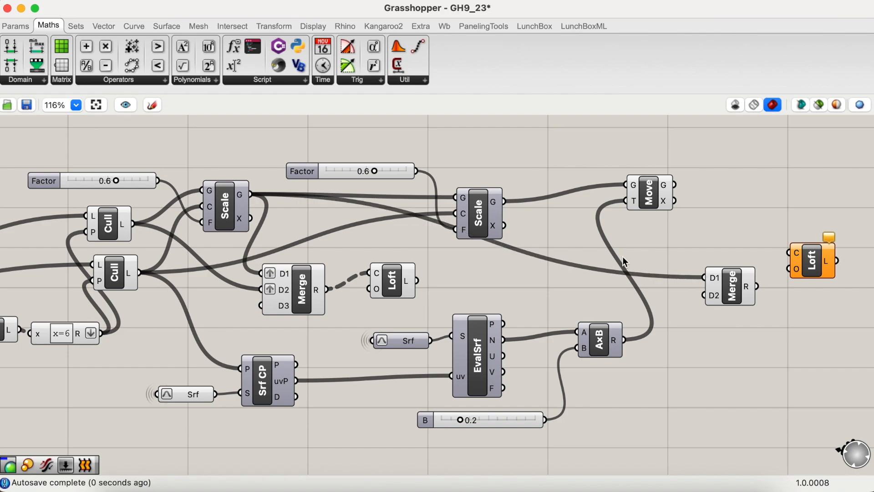
{"action": "left_click_drag", "start_coordinate": [510, 203], "coordinate": [710, 286]}
{"action": "right_click", "coordinate": [713, 275]}
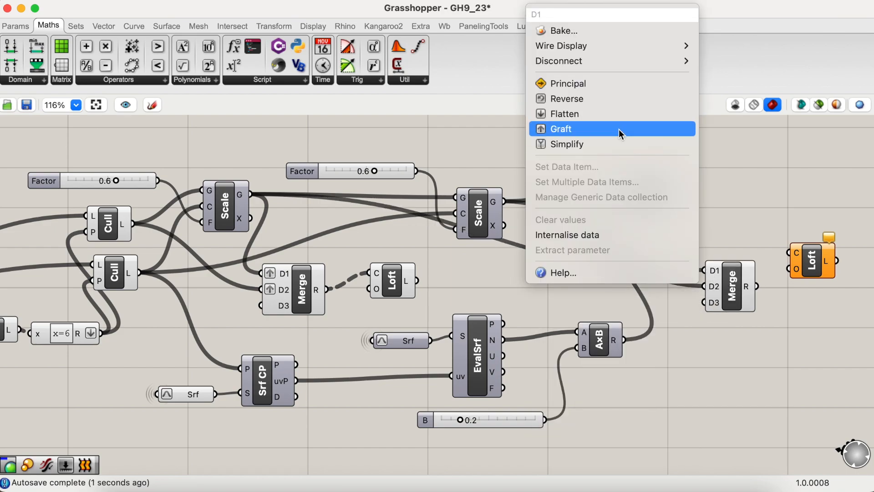
{"action": "left_click", "coordinate": [619, 130]}
{"action": "right_click", "coordinate": [711, 288]}
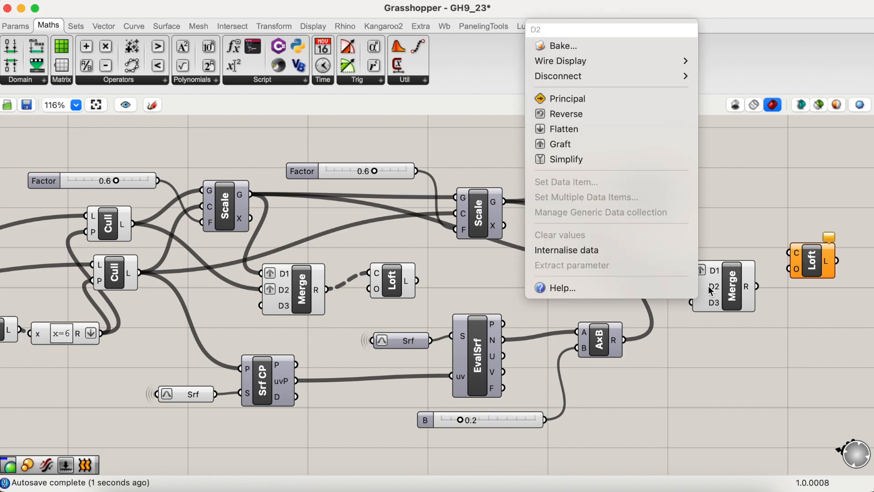
{"action": "left_click", "coordinate": [611, 146]}
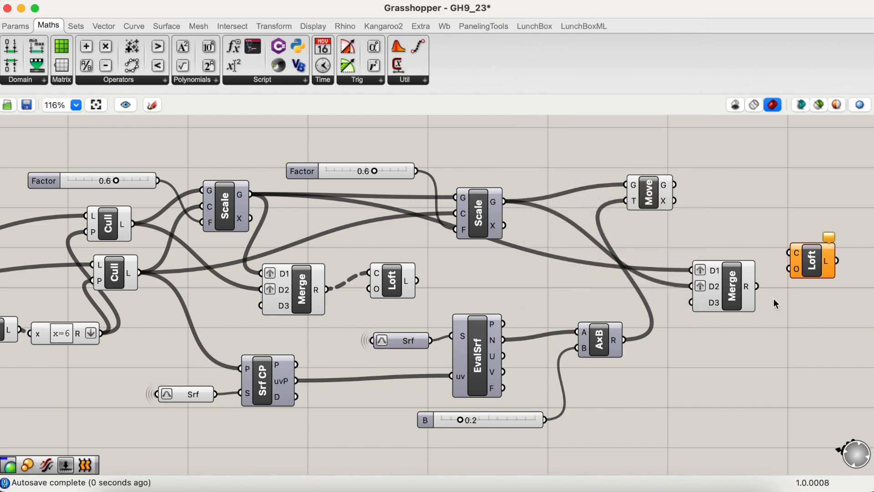
- Connect the new Merge's R output to the new Loft's C input and inspect the lofted cells in Rhino
{"action": "left_click_drag", "start_coordinate": [793, 257], "coordinate": [792, 255]}
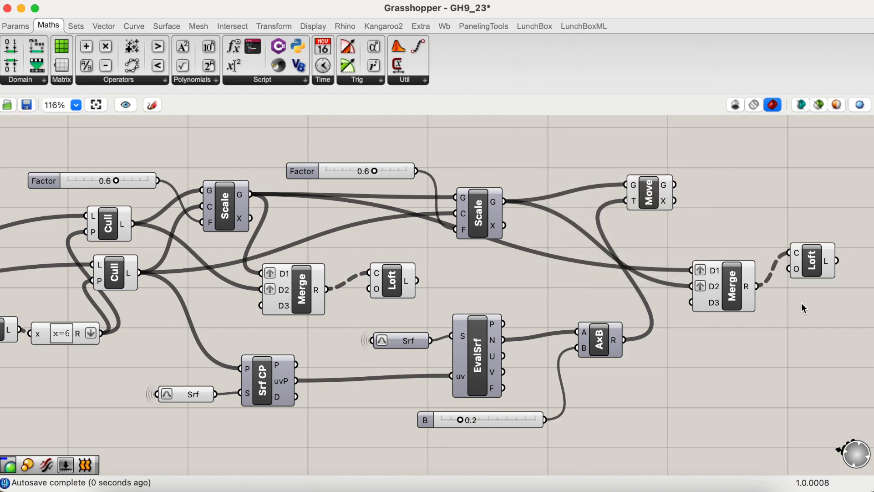
{"action": "key", "text": "ctrl+Left"}
{"action": "scroll", "coordinate": [592, 289], "scroll_direction": "down", "scroll_amount": 10}
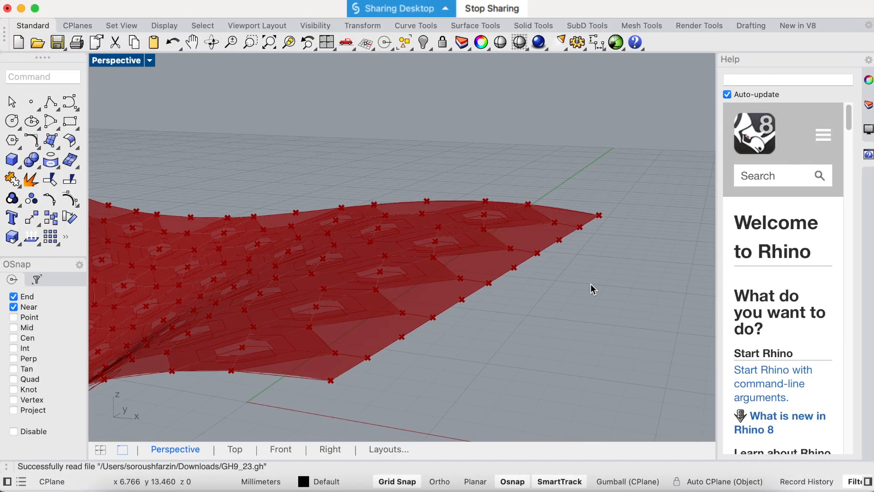
{"action": "scroll", "coordinate": [592, 290], "scroll_direction": "down", "scroll_amount": 2}
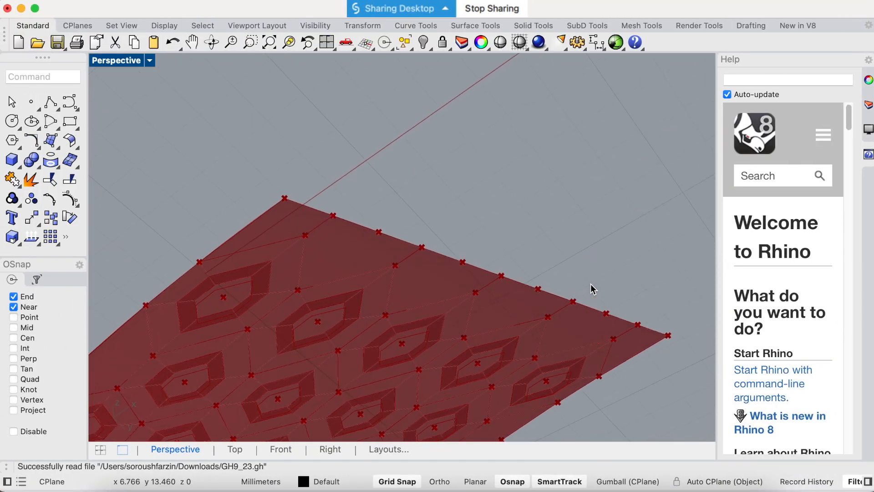
{"action": "scroll", "coordinate": [592, 289], "scroll_direction": "down", "scroll_amount": 10}
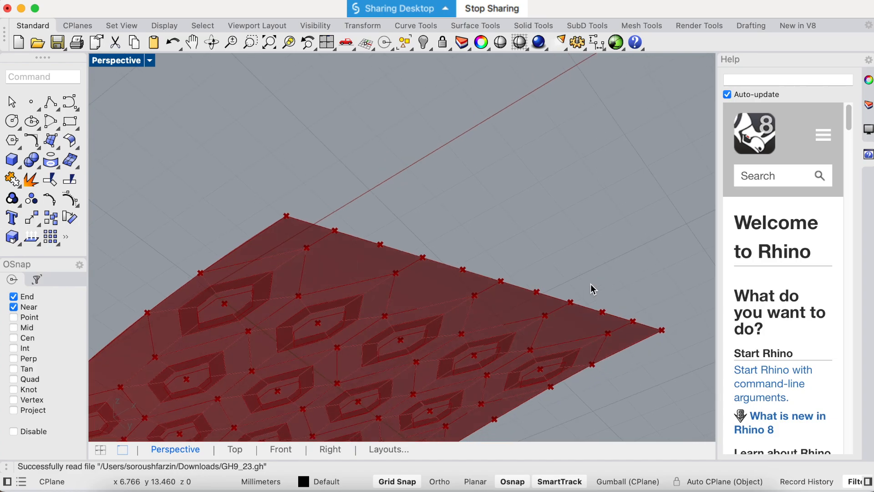
{"action": "scroll", "coordinate": [592, 289], "scroll_direction": "down", "scroll_amount": 2}
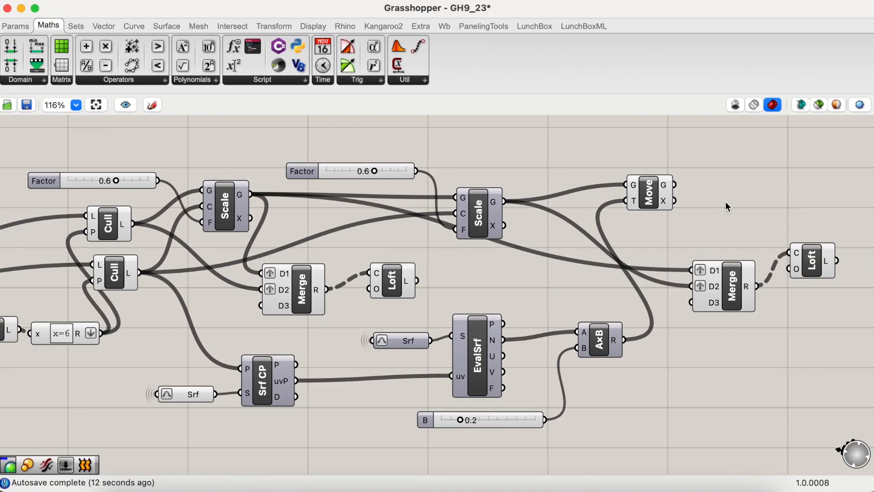
- Replace the new Merge's D1 source with Move's G output and inspect the resulting lofts in Rhino
{"action": "left_click_drag", "start_coordinate": [675, 263], "coordinate": [673, 281]}
{"action": "left_click_drag", "start_coordinate": [708, 188], "coordinate": [688, 268]}
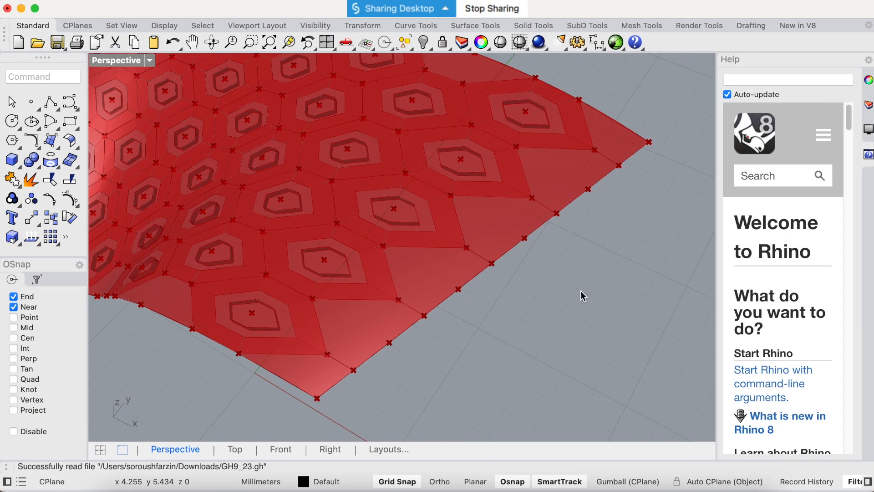
{"action": "scroll", "coordinate": [581, 291], "scroll_direction": "up", "scroll_amount": 10}
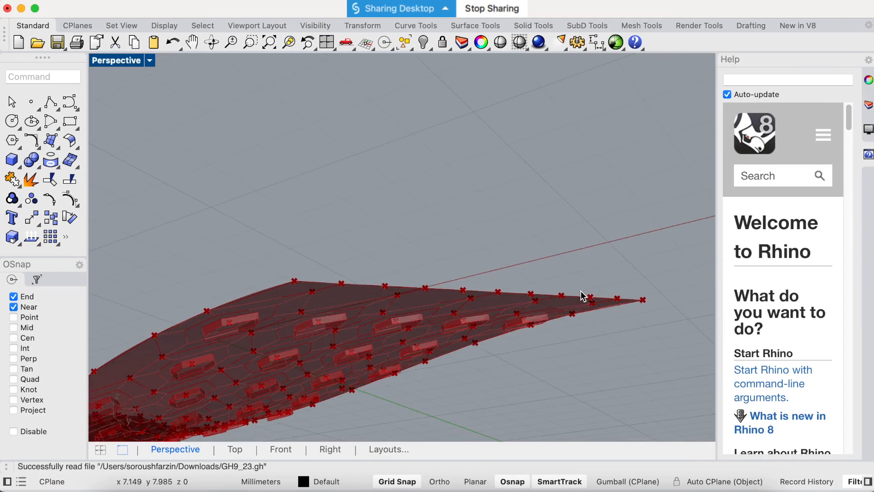
{"action": "scroll", "coordinate": [581, 291], "scroll_direction": "down", "scroll_amount": 10}
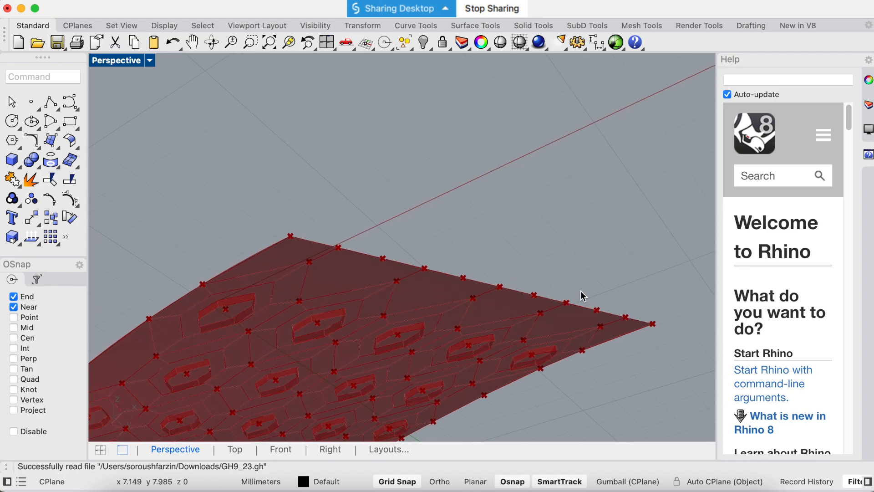
- Replace the second Merge's D2 source with the first Scale's G output, move the second Scale up, and inspect the lofts in Rhino
{"action": "scroll", "coordinate": [581, 290], "scroll_direction": "up", "scroll_amount": 5}
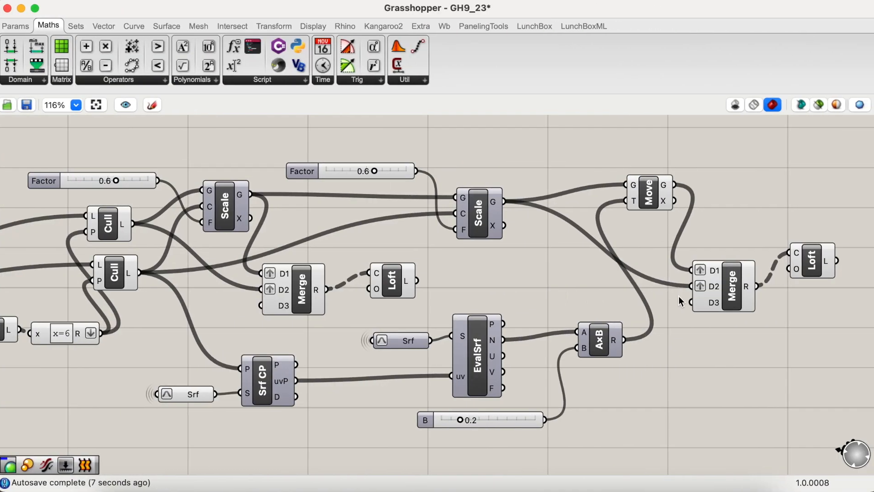
{"action": "left_click", "coordinate": [725, 284]}
{"action": "mouse_move", "coordinate": [725, 283]}
{"action": "left_mouse_down"}
{"action": "mouse_move", "coordinate": [723, 269]}
{"action": "mouse_move", "coordinate": [722, 277]}
{"action": "left_mouse_up"}
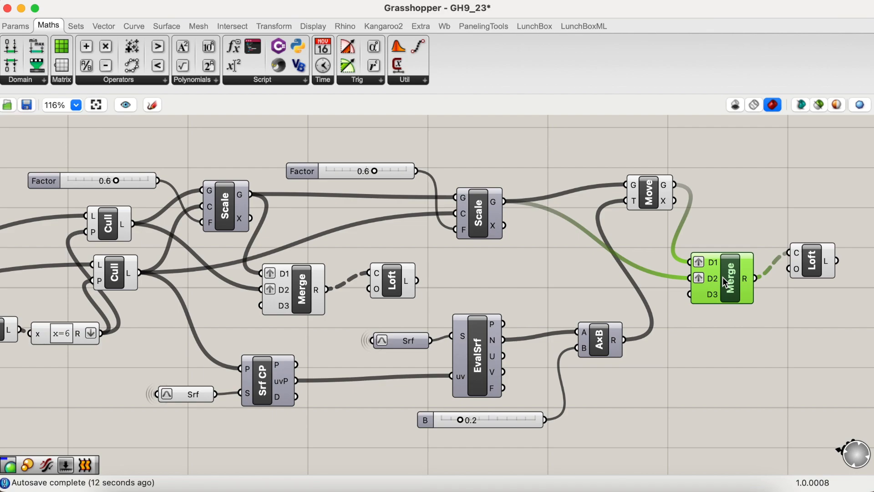
{"action": "left_click_drag", "start_coordinate": [251, 194], "coordinate": [689, 278]}
{"action": "left_click", "coordinate": [225, 208]}
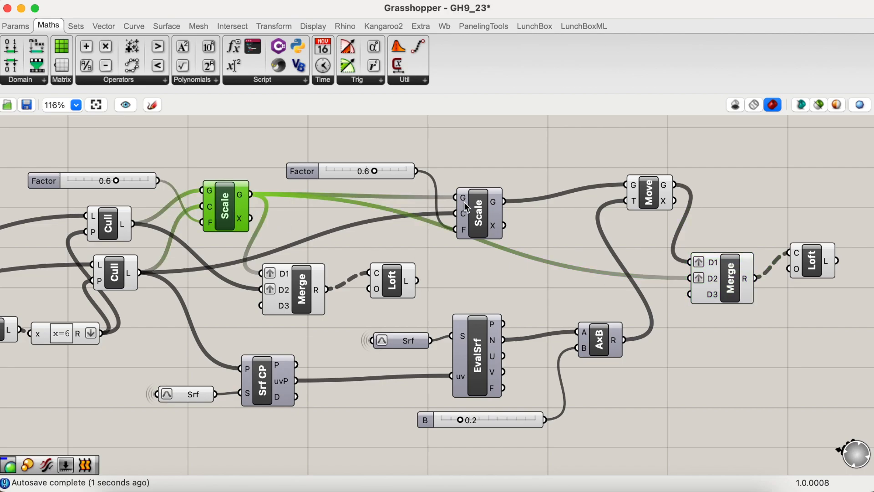
{"action": "left_click_drag", "start_coordinate": [473, 211], "coordinate": [472, 180]}
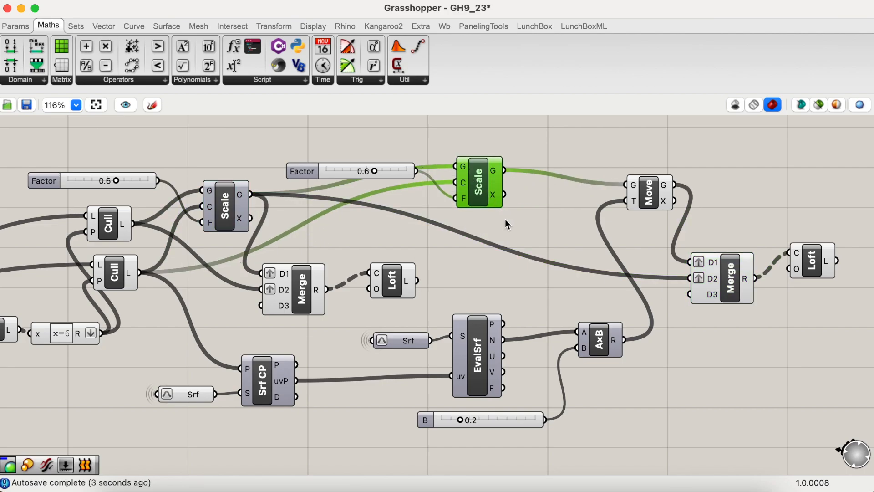
{"action": "key", "text": "super+Tab"}
{"action": "scroll", "coordinate": [496, 274], "scroll_direction": "down", "scroll_amount": 5}
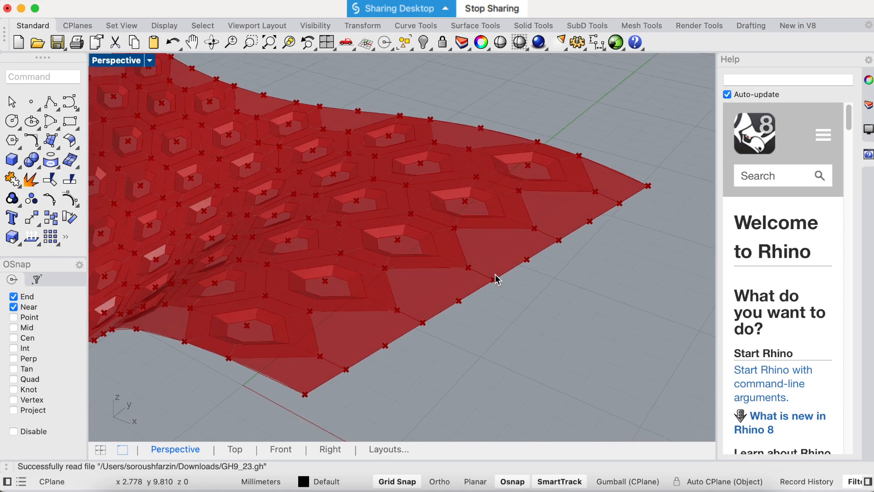
{"action": "scroll", "coordinate": [341, 272], "scroll_direction": "down", "scroll_amount": 3}
{"action": "scroll", "coordinate": [408, 251], "scroll_direction": "up", "scroll_amount": 4}
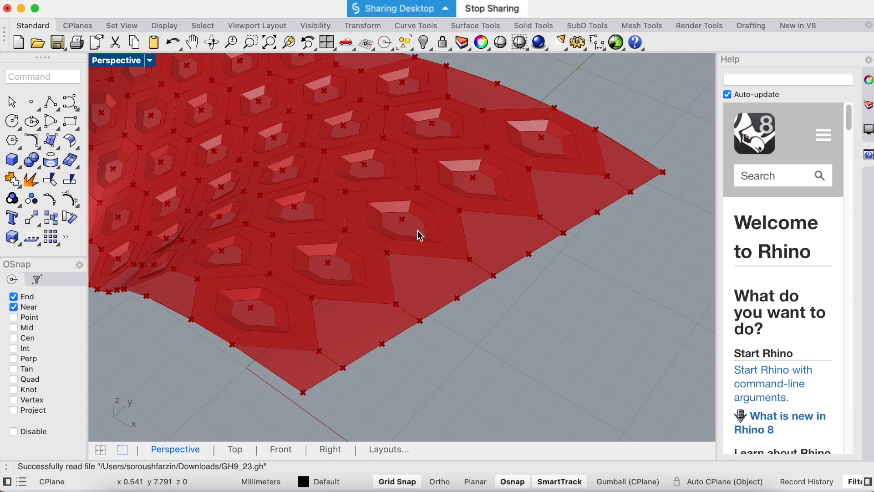
- Examine which curves the second Merge, Move and first Scale components contribute to the raised cells in the Rhino viewport
{"action": "key", "text": "ctrl+Right"}
{"action": "left_click", "coordinate": [737, 290]}
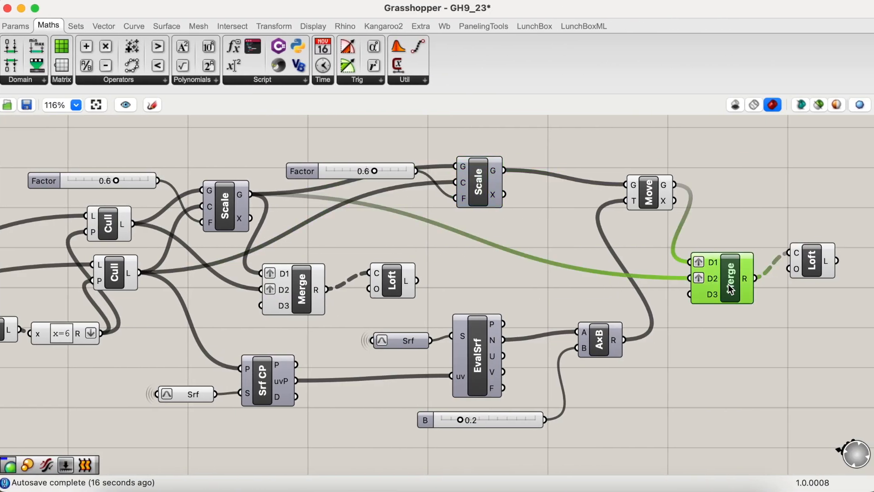
{"action": "left_click_drag", "start_coordinate": [490, 187], "coordinate": [490, 175]}
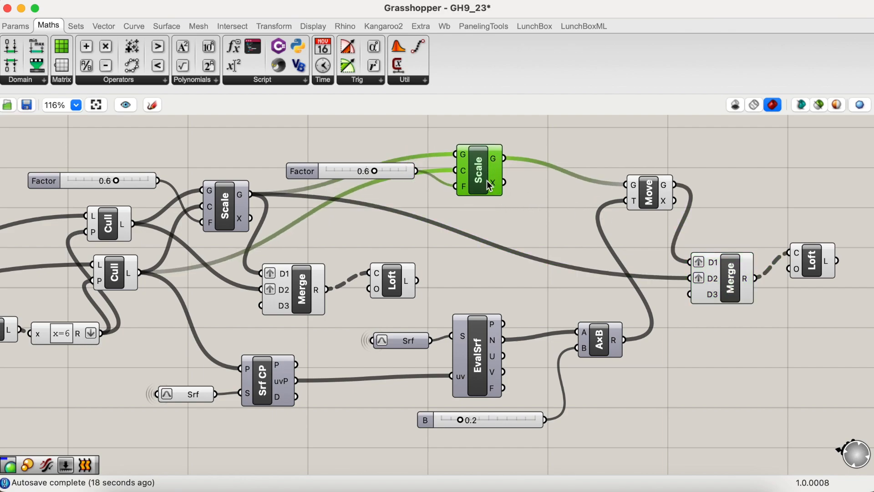
{"action": "left_click", "coordinate": [663, 206]}
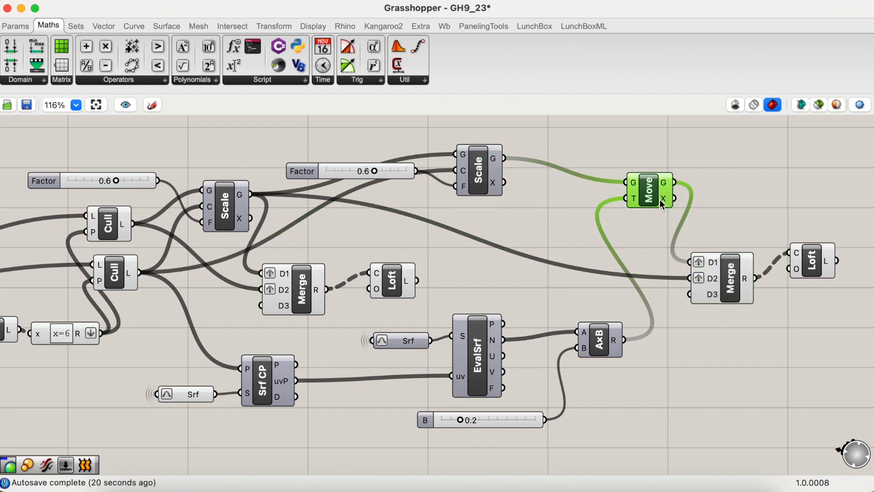
{"action": "left_click", "coordinate": [230, 212]}
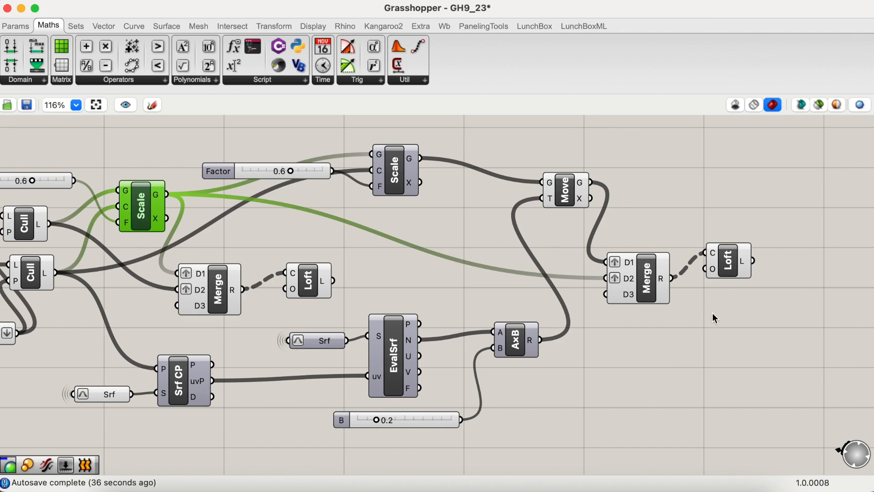
{"action": "left_click_drag", "start_coordinate": [635, 273], "coordinate": [635, 254]}
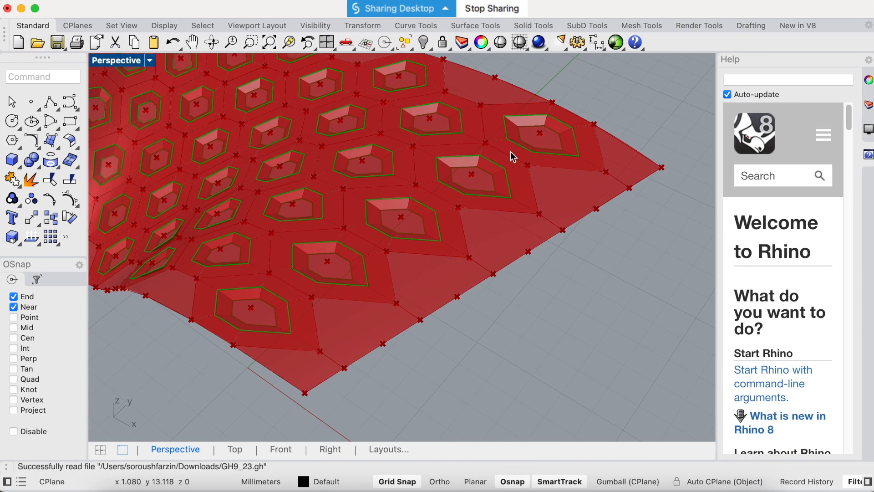
{"action": "key", "text": "ctrl+Right"}
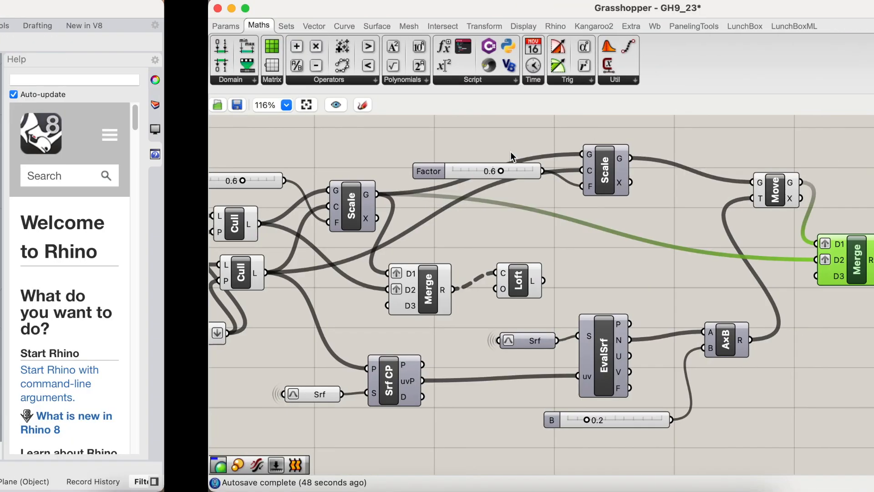
{"action": "key", "text": "ctrl+Left"}
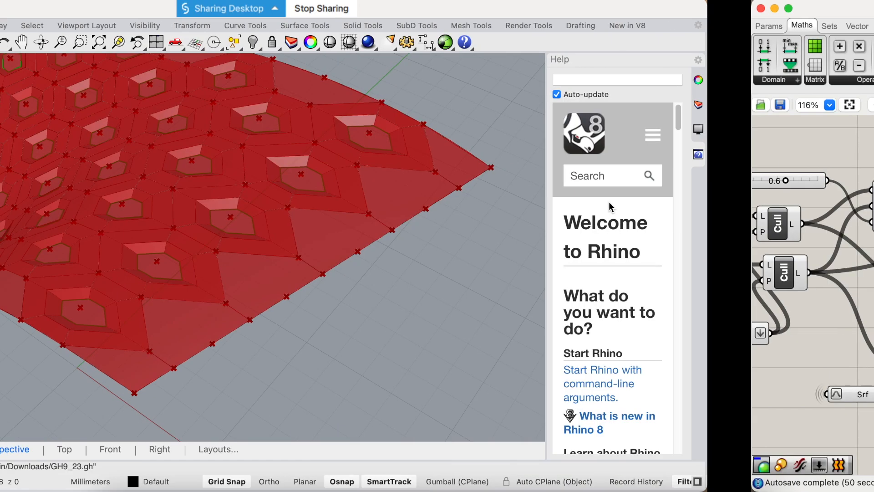
{"action": "scroll", "coordinate": [429, 253], "scroll_direction": "up", "scroll_amount": 2}
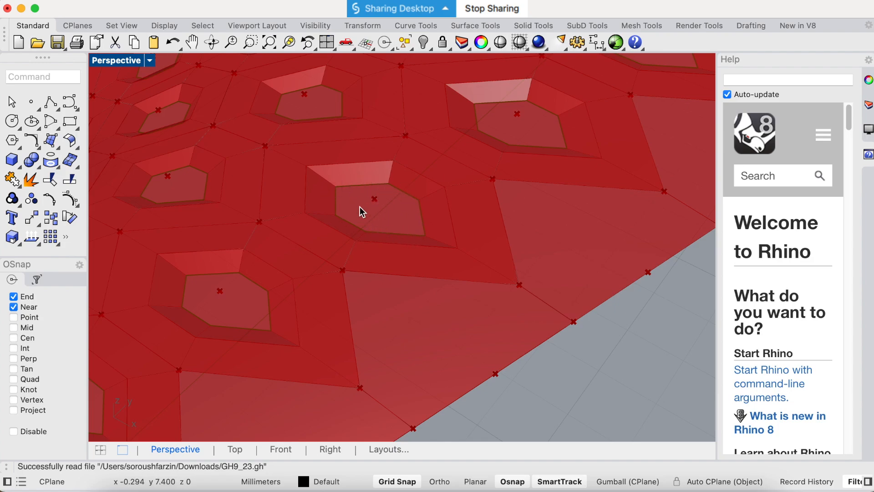
{"action": "key", "text": "ctrl+Right"}
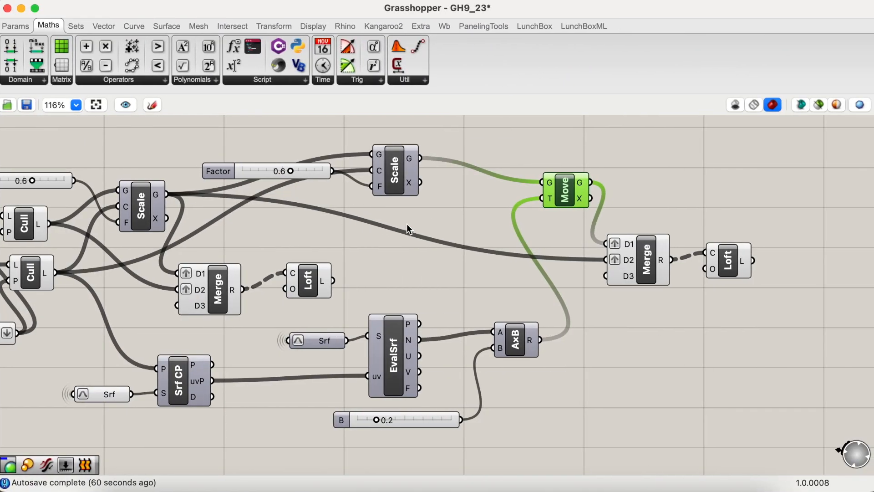
- Place an Explode component right of the second Loft and connect Move's G output to its C input
{"action": "scroll", "coordinate": [407, 226], "scroll_direction": "right", "scroll_amount": 5}
{"action": "scroll", "coordinate": [406, 223], "scroll_direction": "right", "scroll_amount": 5}
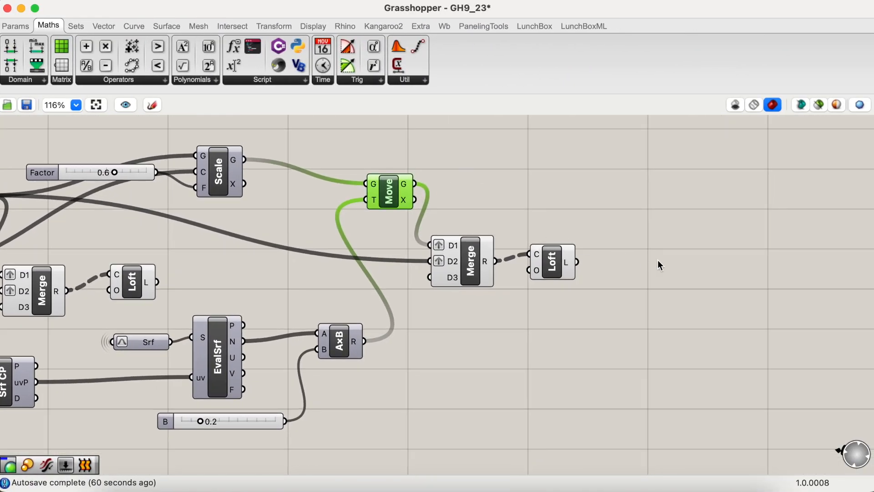
{"action": "double_click", "coordinate": [666, 267]}
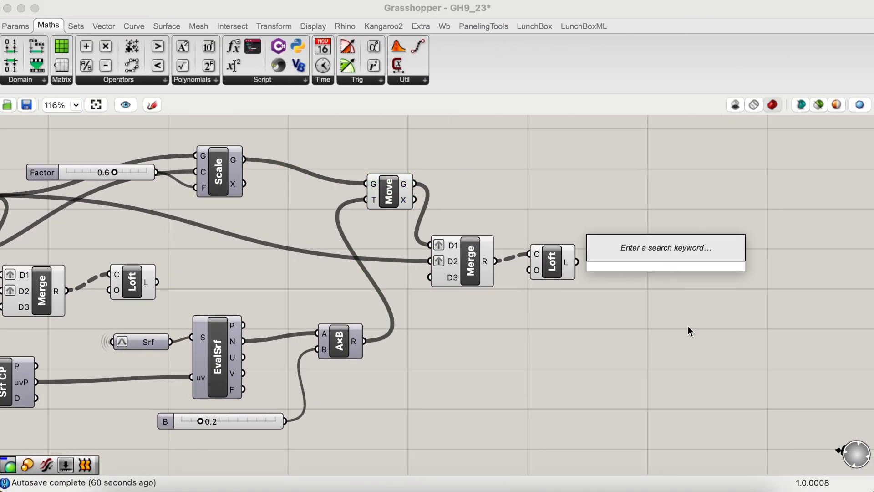
{"action": "type", "text": "exp"}
{"action": "key", "text": "Return"}
{"action": "left_click_drag", "start_coordinate": [665, 272], "coordinate": [675, 247]}
{"action": "left_click_drag", "start_coordinate": [415, 183], "coordinate": [679, 220]}
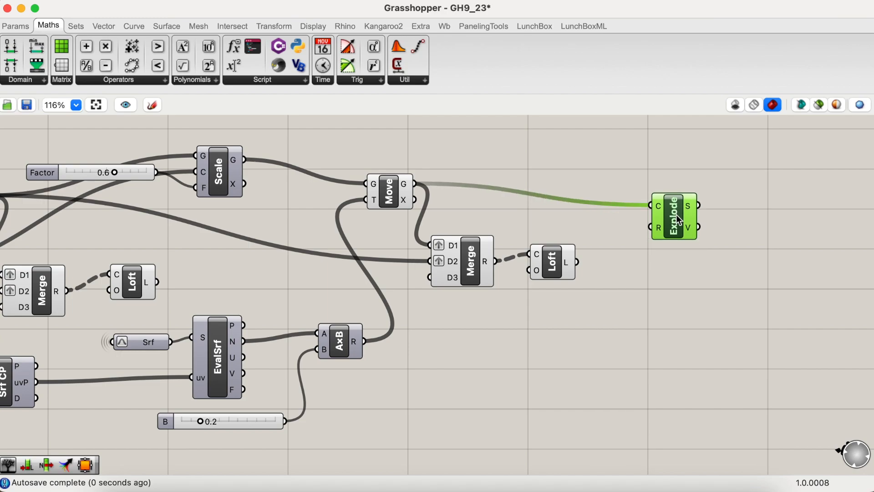
{"action": "mouse_move", "coordinate": [689, 211]}
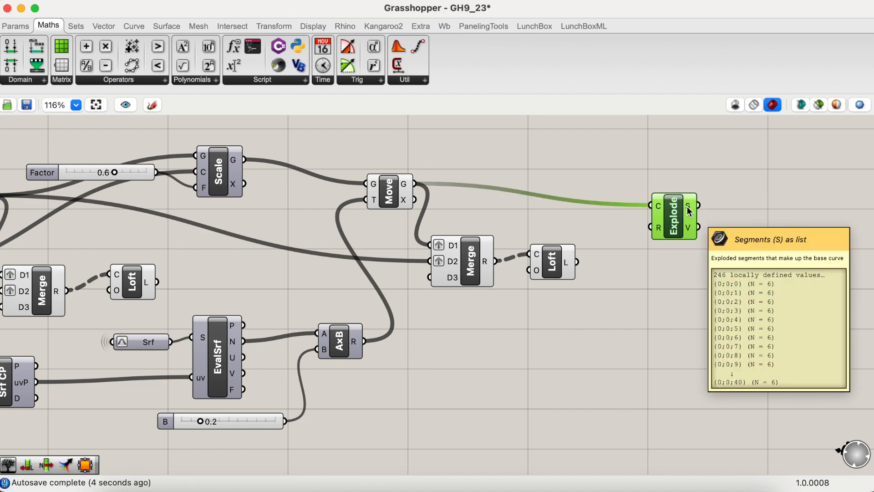
- Place a List Item component just right of Explode
{"action": "scroll", "coordinate": [738, 259], "scroll_direction": "right", "scroll_amount": 5}
{"action": "scroll", "coordinate": [738, 260], "scroll_direction": "down", "scroll_amount": 1}
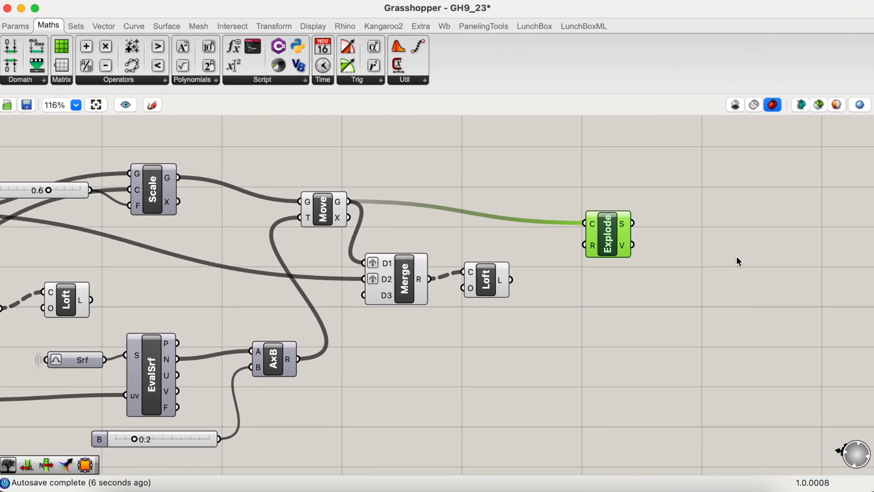
{"action": "double_click", "coordinate": [711, 288]}
{"action": "type", "text": "ote"}
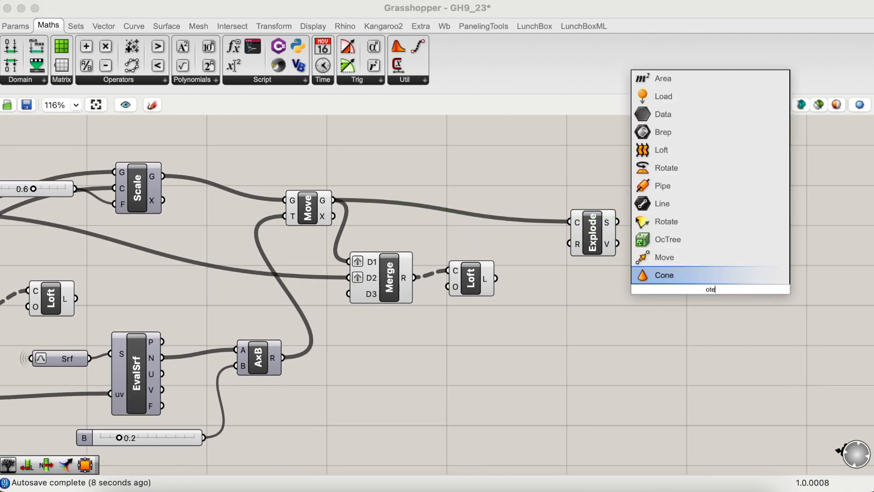
{"action": "key", "text": "BackSpace"}
{"action": "key", "text": "BackSpace"}
{"action": "key", "text": "BackSpace"}
{"action": "type", "text": "item"}
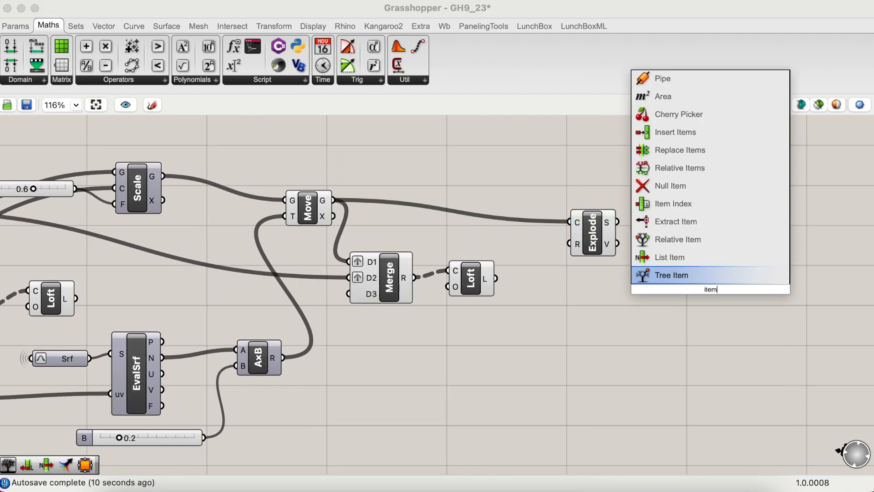
{"action": "key", "text": "Up"}
{"action": "key", "text": "Return"}
{"action": "left_click", "coordinate": [708, 287]}
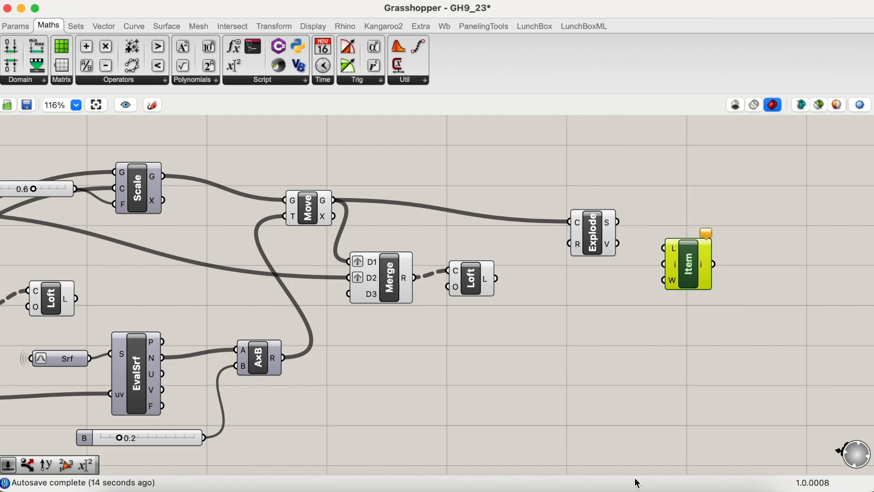
- Add six extra outputs, +1 to +6, to the List Item component
{"action": "scroll", "coordinate": [684, 275], "scroll_direction": "down", "scroll_amount": 1}
{"action": "scroll", "coordinate": [688, 281], "scroll_direction": "down", "scroll_amount": 5}
{"action": "scroll", "coordinate": [688, 281], "scroll_direction": "up", "scroll_amount": 15}
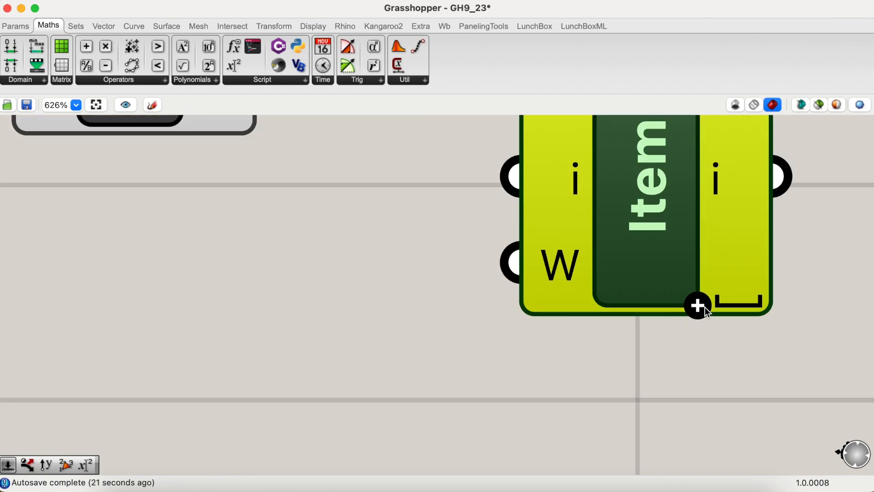
{"action": "left_click", "coordinate": [705, 307]}
{"action": "left_click", "coordinate": [705, 307]}
{"action": "left_click", "coordinate": [704, 308]}
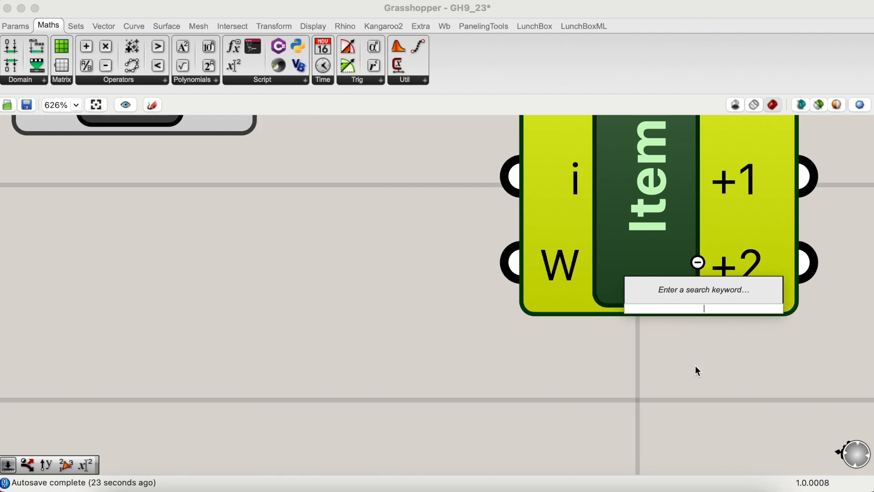
{"action": "left_click", "coordinate": [700, 306]}
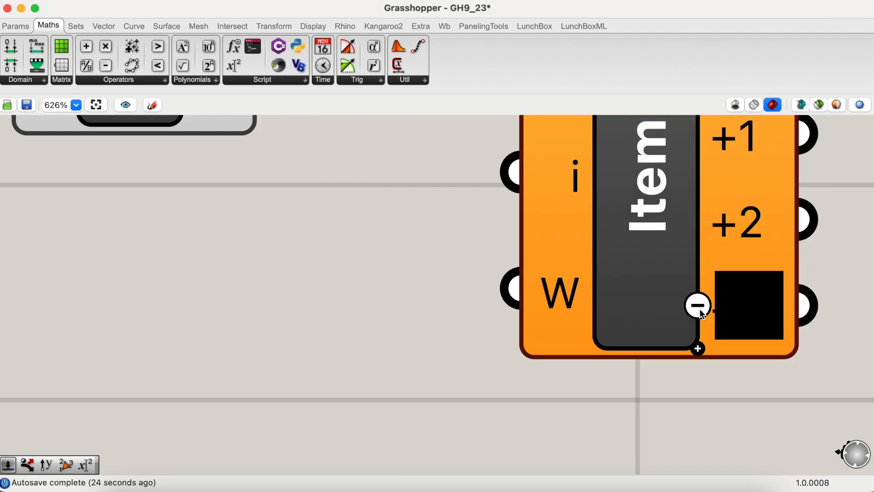
{"action": "left_click", "coordinate": [701, 349]}
{"action": "left_click", "coordinate": [700, 392]}
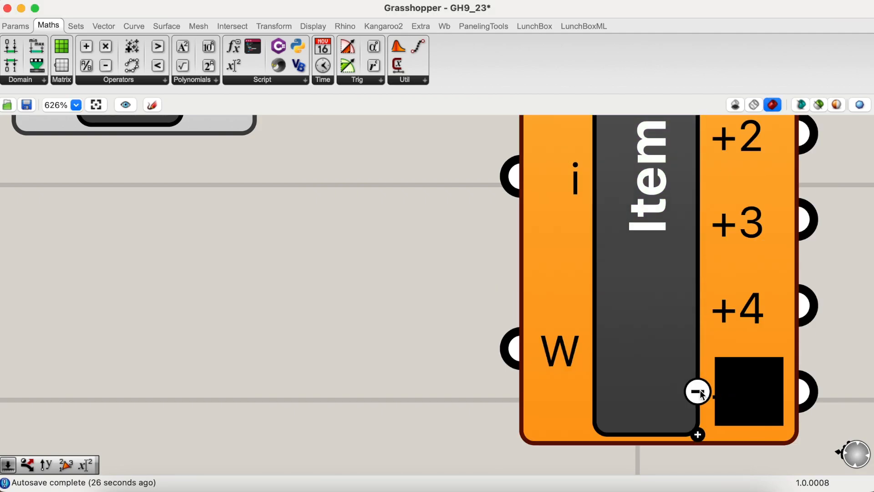
{"action": "left_click", "coordinate": [700, 435]}
{"action": "scroll", "coordinate": [660, 294], "scroll_direction": "down", "scroll_amount": 6}
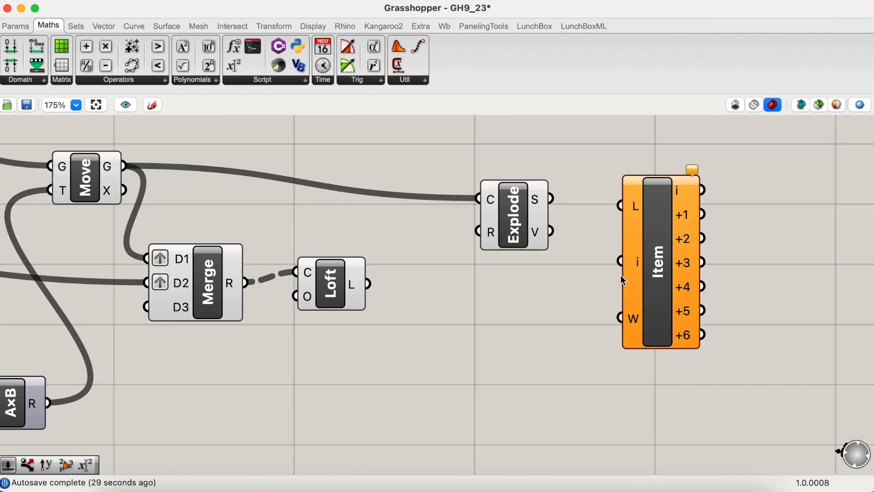
- Connect Explode's S output to List Item's L input and arrange the two components side by side
{"action": "left_click", "coordinate": [655, 286]}
{"action": "left_click_drag", "start_coordinate": [655, 287], "coordinate": [662, 292]}
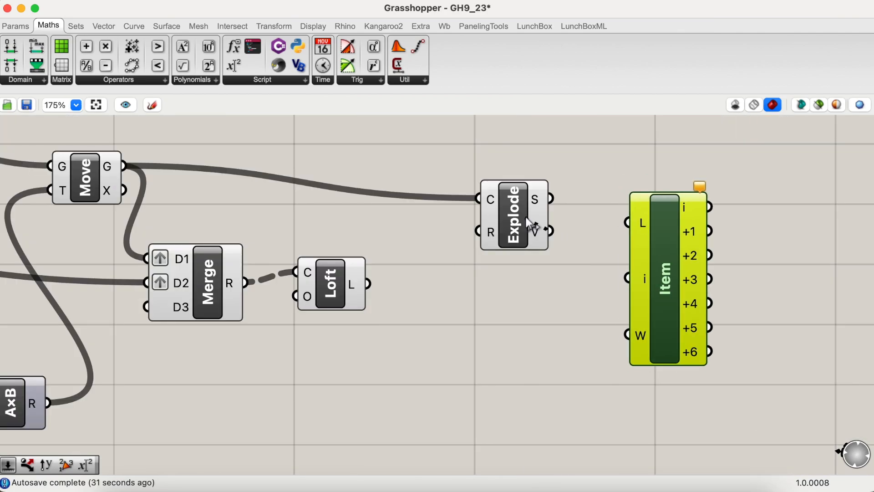
{"action": "left_click_drag", "start_coordinate": [535, 232], "coordinate": [518, 219]}
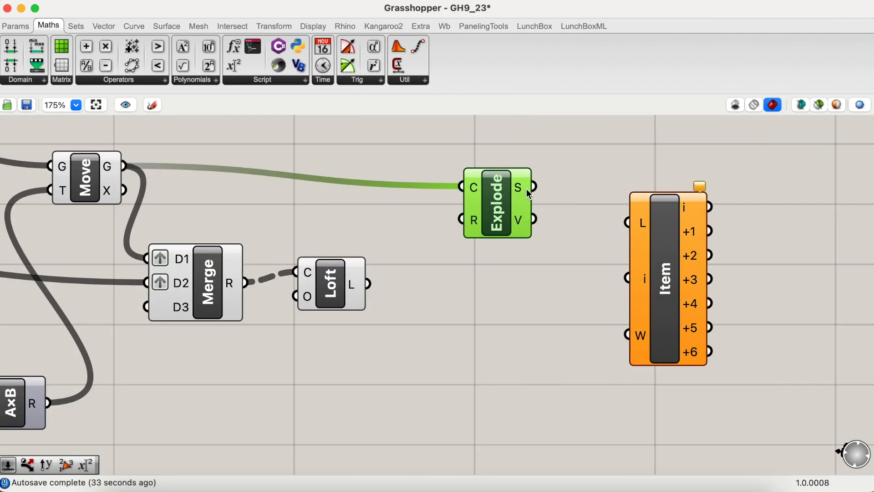
{"action": "left_click_drag", "start_coordinate": [535, 187], "coordinate": [622, 223]}
{"action": "left_click", "coordinate": [640, 255]}
{"action": "left_click_drag", "start_coordinate": [640, 256], "coordinate": [632, 234]}
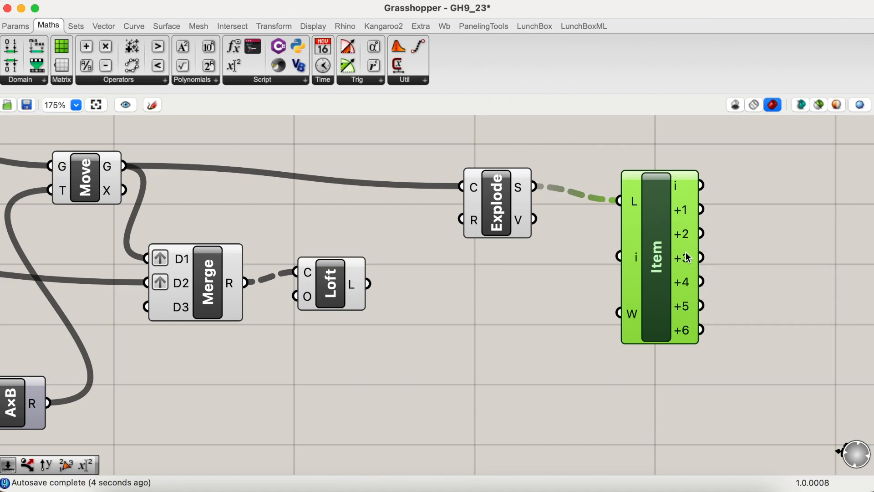
{"action": "mouse_move", "coordinate": [690, 263]}
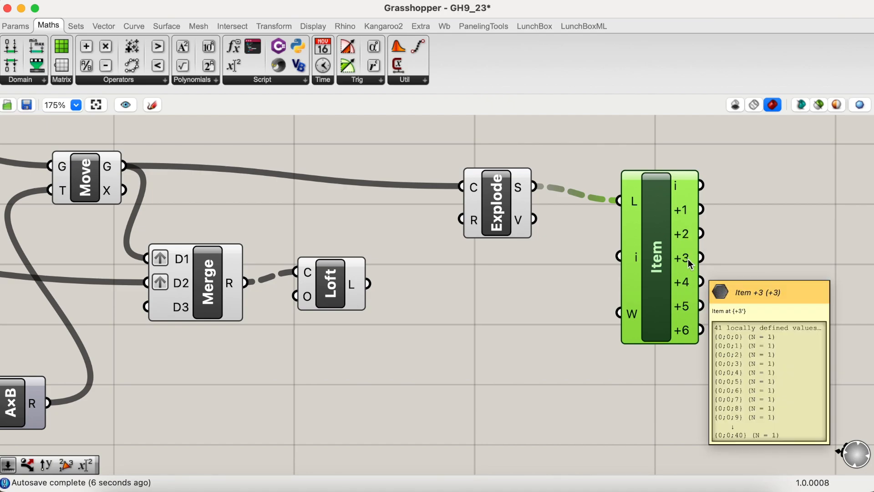
{"action": "left_click_drag", "start_coordinate": [671, 272], "coordinate": [636, 258]}
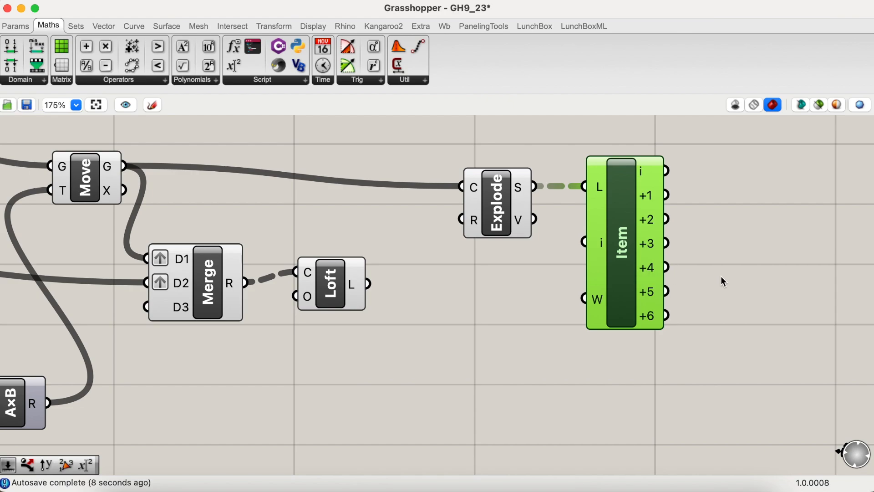
- Place two Merge components, one above the other, right of the List Item component
{"action": "right_click_drag", "start_coordinate": [751, 283], "coordinate": [672, 283]}
{"action": "double_click", "coordinate": [752, 268]}
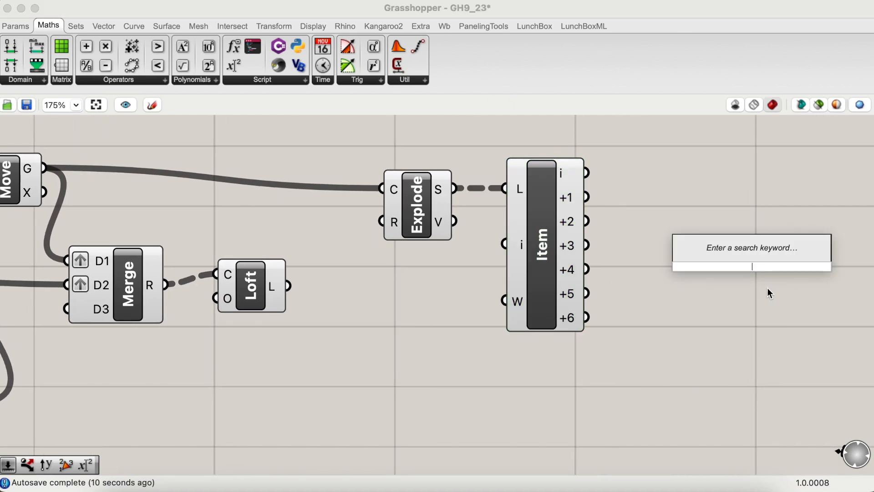
{"action": "type", "text": "mer"}
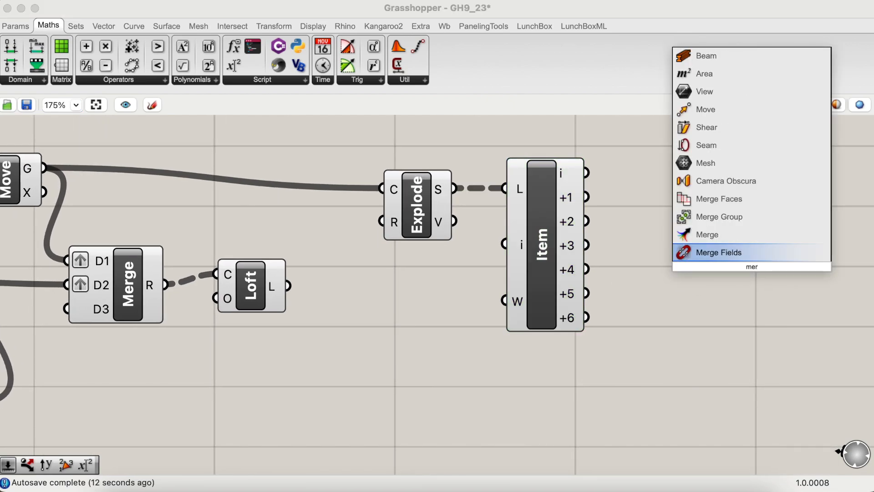
{"action": "key", "text": "Up"}
{"action": "key", "text": "Return"}
{"action": "left_click_drag", "start_coordinate": [770, 279], "coordinate": [744, 308]}
{"action": "left_click_drag", "start_coordinate": [749, 233], "coordinate": [742, 225]}
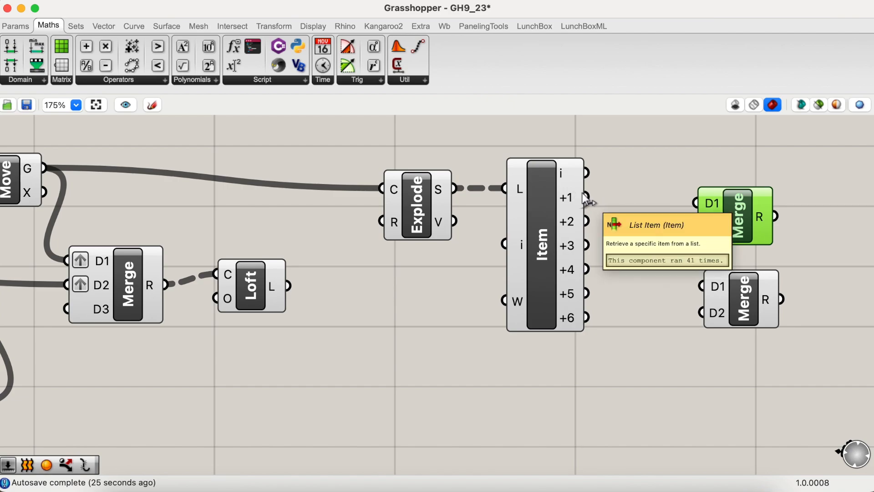
- Connect List Item's +2 and +4 outputs to the upper Merge's D1 and D2 inputs, and graft both inputs
{"action": "mouse_move", "coordinate": [582, 196]}
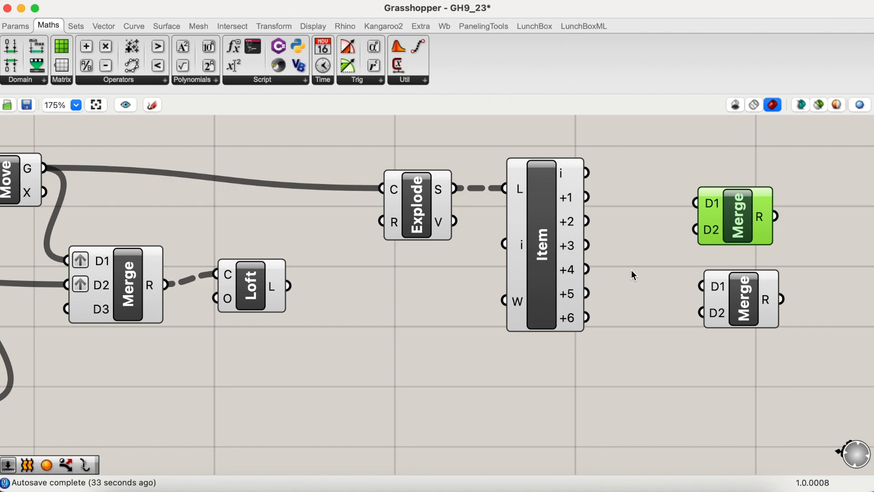
{"action": "left_click_drag", "start_coordinate": [591, 269], "coordinate": [701, 219]}
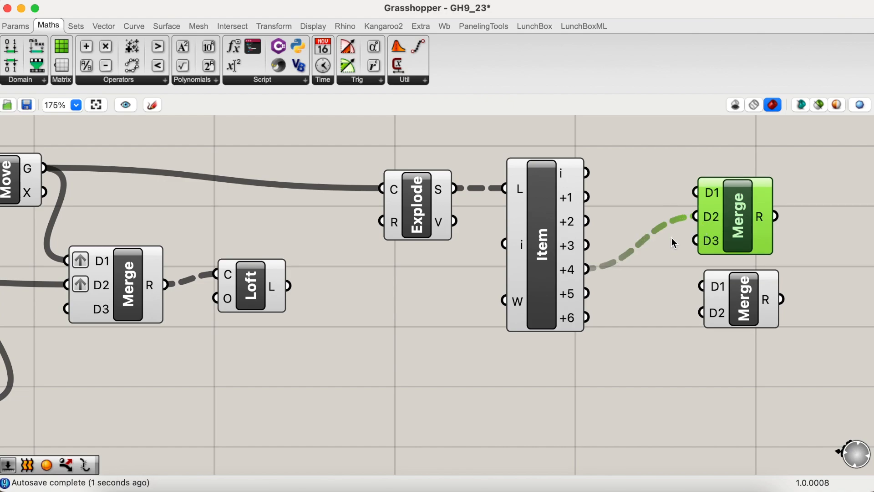
{"action": "left_click_drag", "start_coordinate": [587, 222], "coordinate": [715, 195]}
{"action": "right_click", "coordinate": [715, 193]}
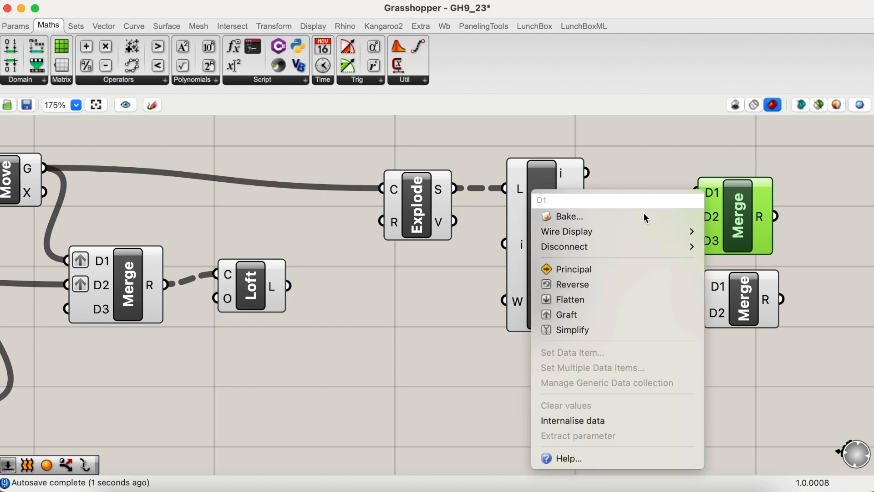
{"action": "left_click", "coordinate": [617, 314]}
{"action": "right_click", "coordinate": [698, 217]}
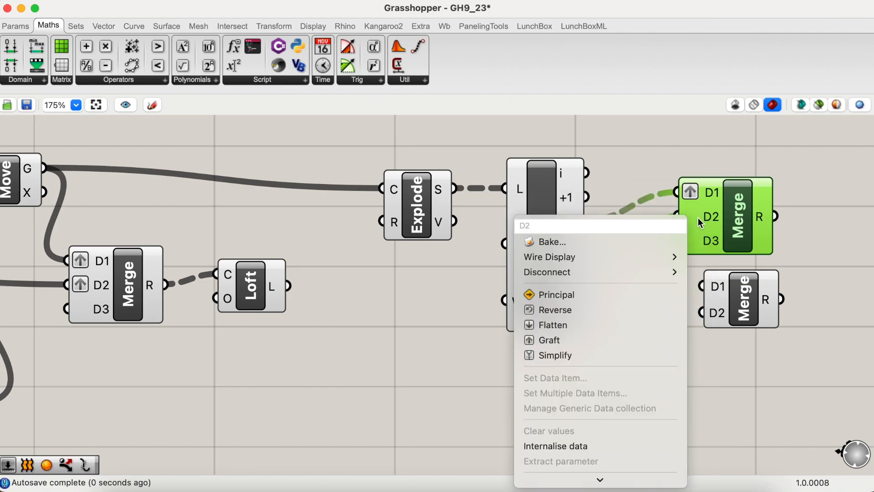
{"action": "left_click", "coordinate": [600, 341]}
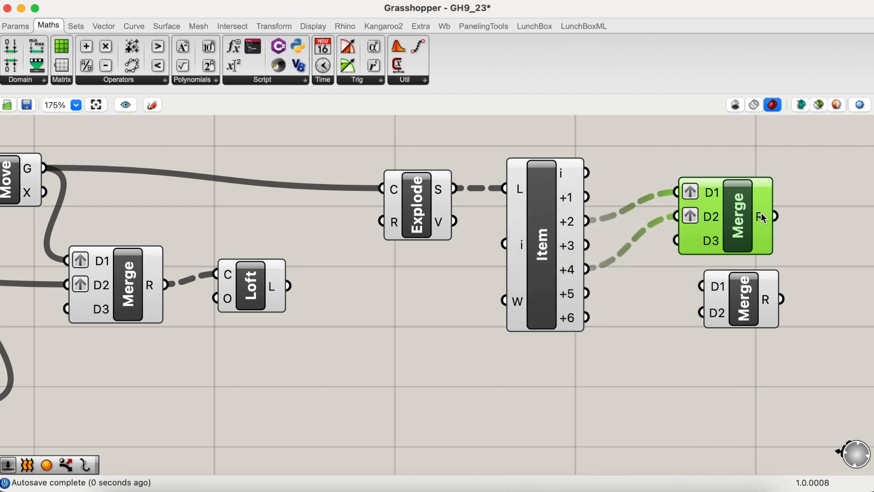
{"action": "mouse_move", "coordinate": [763, 218]}
{"action": "left_click_drag", "start_coordinate": [719, 214], "coordinate": [741, 202]}
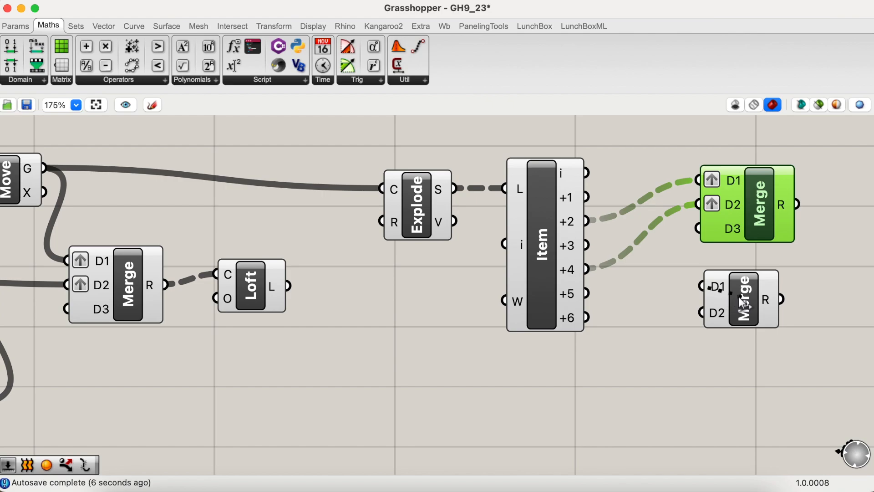
- Connect List Item's +1 and +5 outputs to the lower Merge's D1 and D2, graft both inputs, and align it under the upper Merge
{"action": "left_click_drag", "start_coordinate": [745, 301], "coordinate": [765, 304]}
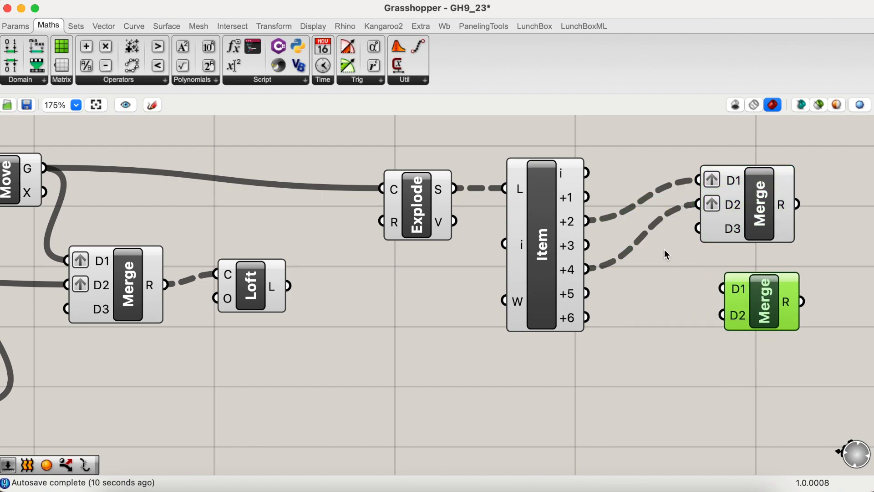
{"action": "left_click_drag", "start_coordinate": [586, 197], "coordinate": [721, 288]}
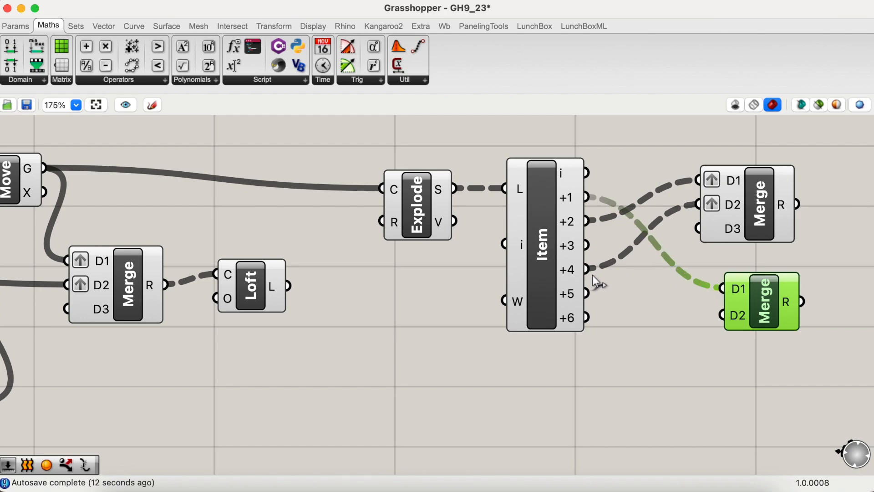
{"action": "left_click_drag", "start_coordinate": [587, 293], "coordinate": [731, 286]}
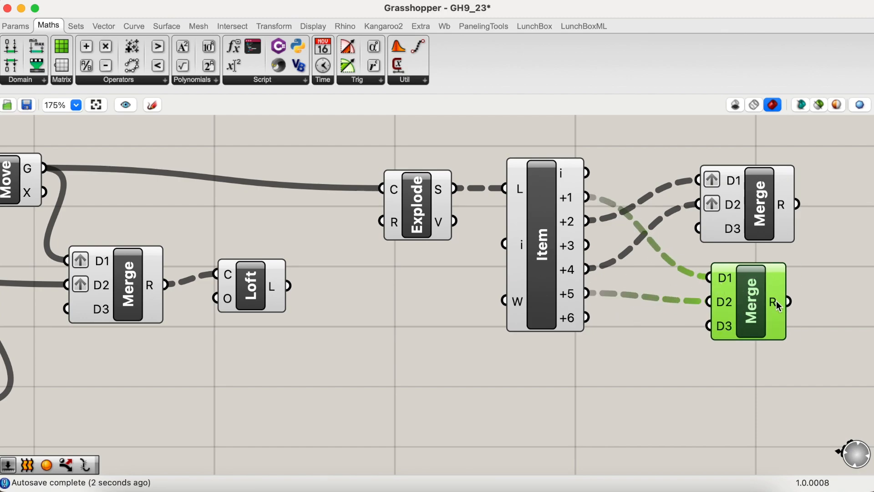
{"action": "right_click", "coordinate": [722, 280]}
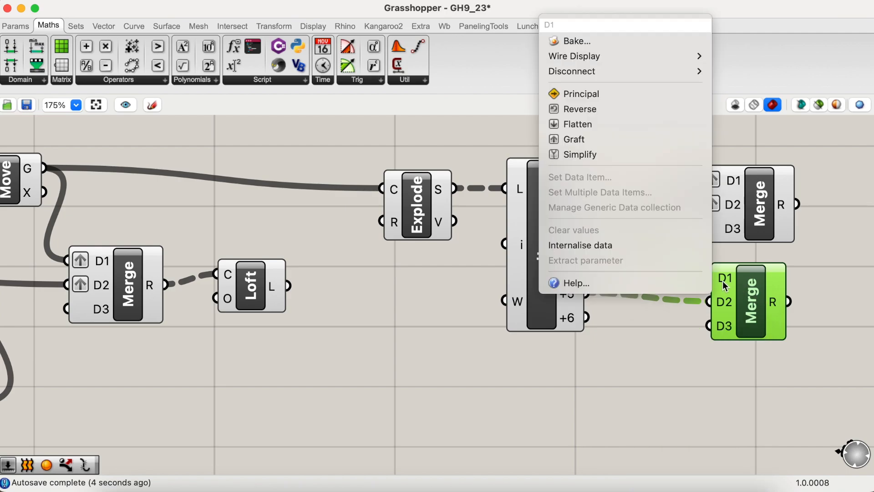
{"action": "left_click", "coordinate": [643, 141]}
{"action": "right_click", "coordinate": [713, 304]}
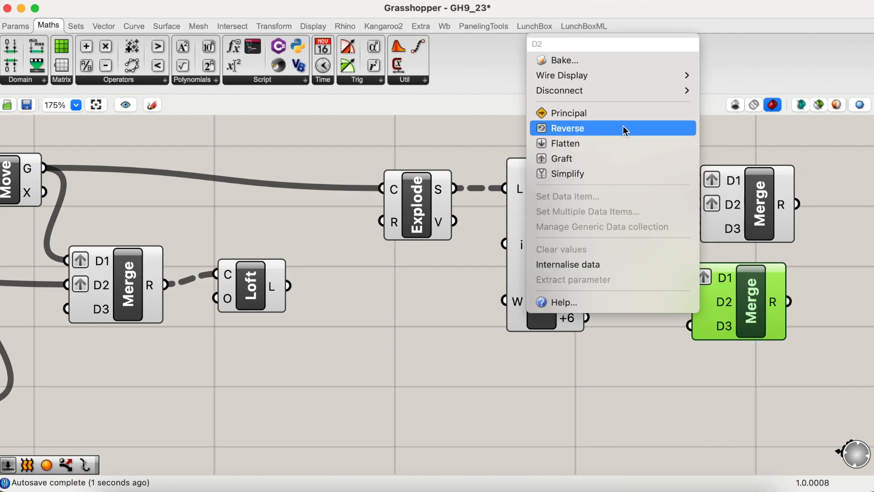
{"action": "left_click", "coordinate": [761, 298]}
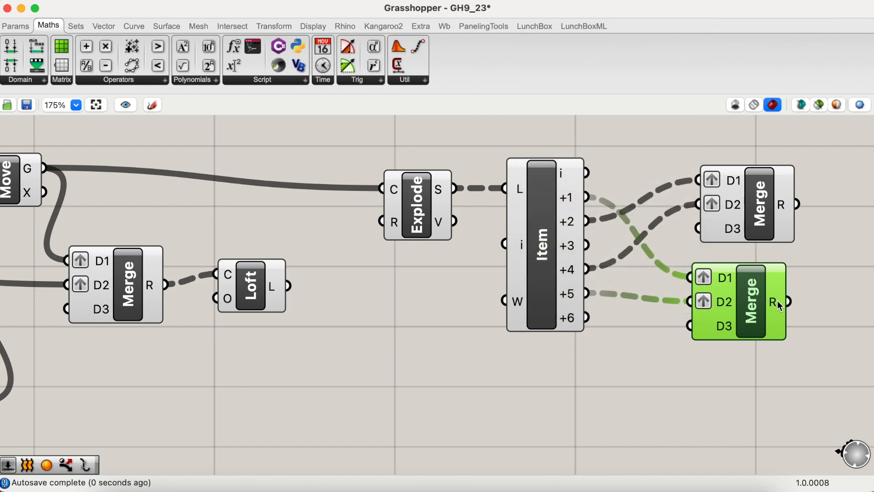
{"action": "left_click_drag", "start_coordinate": [750, 304], "coordinate": [766, 303]}
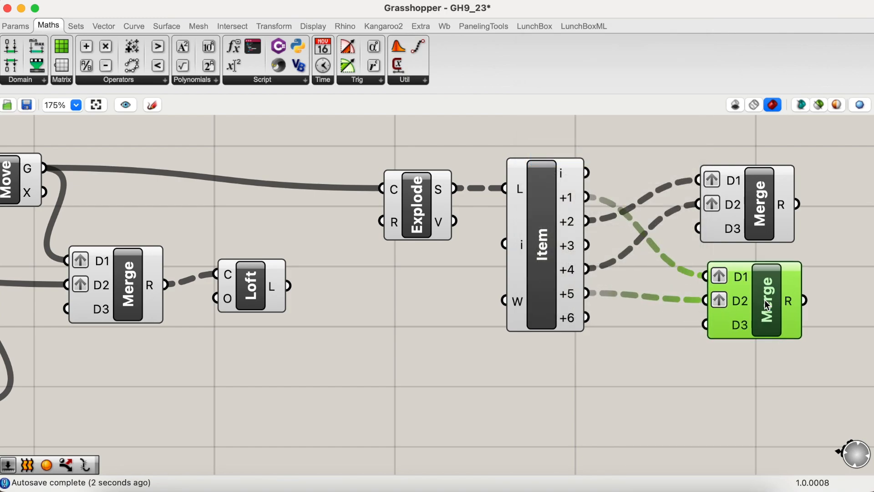
- Place two Loft components right of the new Merges, connect each Merge's R output to a Loft's C input, and check the surfaces in Rhino
{"action": "scroll", "coordinate": [815, 306], "scroll_direction": "right", "scroll_amount": 5}
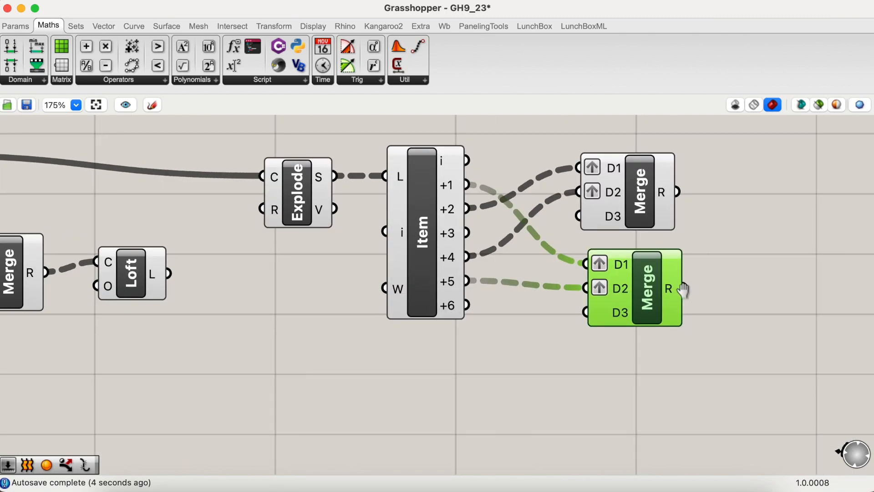
{"action": "double_click", "coordinate": [815, 256]}
{"action": "type", "text": "loft"}
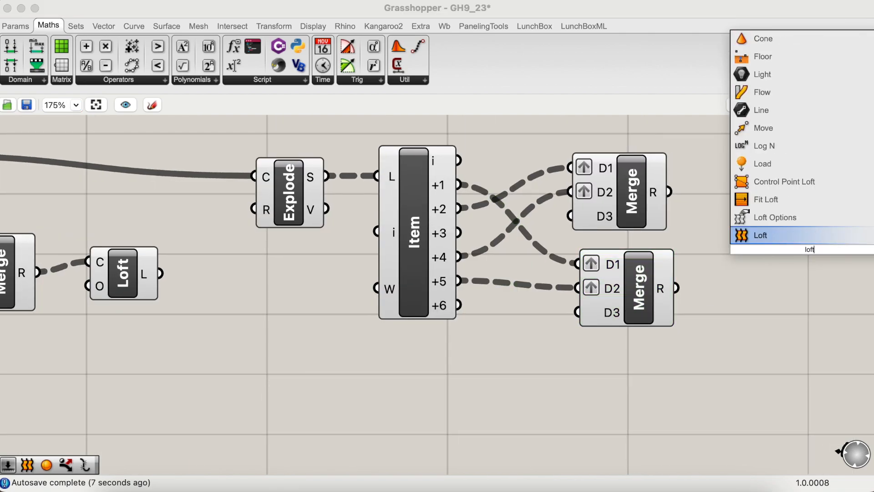
{"action": "key", "text": "Return"}
{"action": "left_click", "coordinate": [793, 218]}
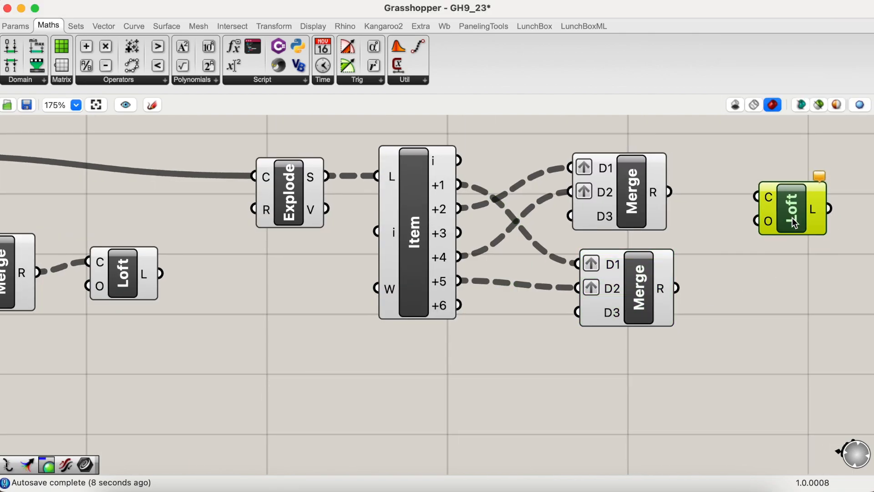
{"action": "left_click_drag", "start_coordinate": [668, 191], "coordinate": [791, 283]}
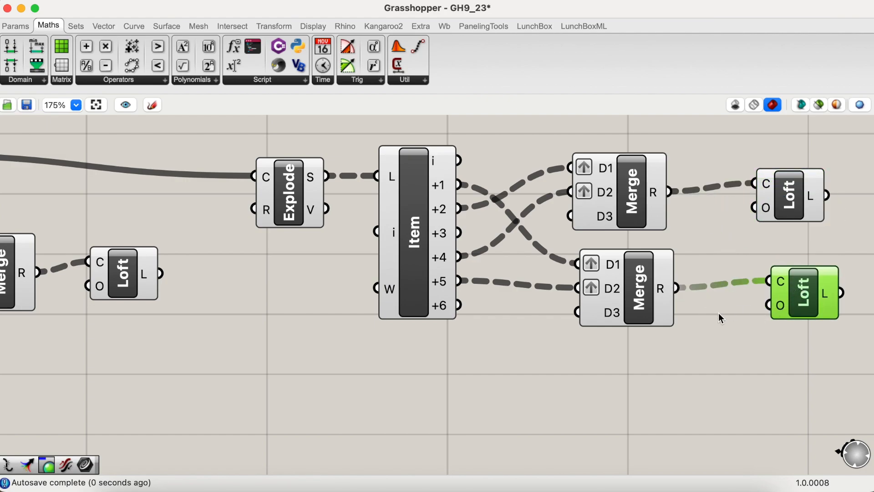
{"action": "left_click", "coordinate": [560, 322]}
{"action": "key", "text": "ctrl+Left"}
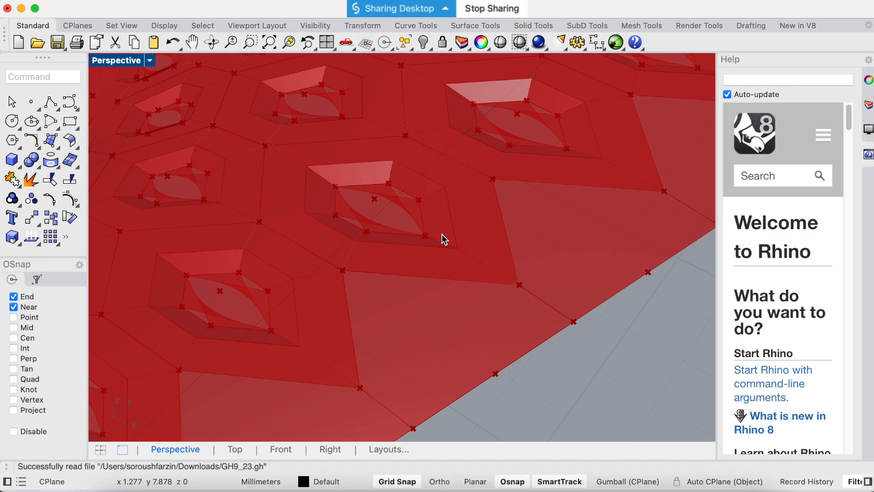
{"action": "key", "text": "ctrl+Right"}
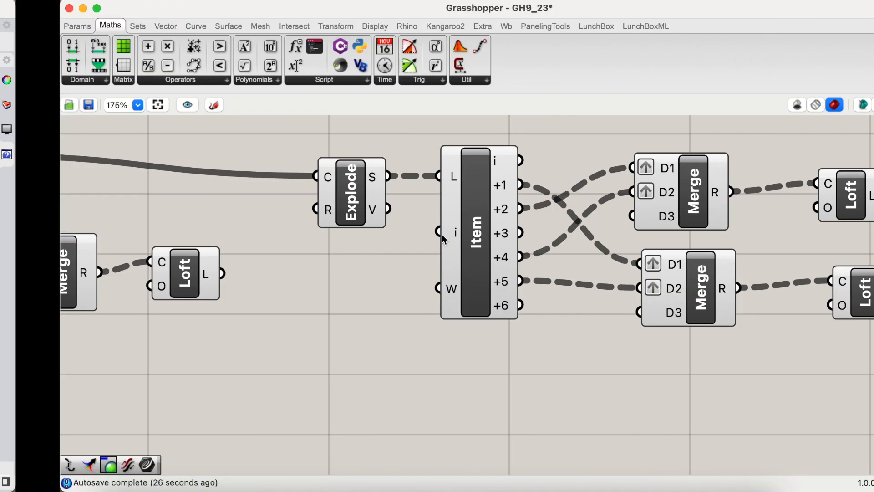
- Shift the two Merge and Loft pairs further right and place a Flip Curve component in the gap beside List Item
{"action": "left_click_drag", "start_coordinate": [804, 385], "coordinate": [570, 153]}
{"action": "left_click_drag", "start_coordinate": [643, 196], "coordinate": [741, 194]}
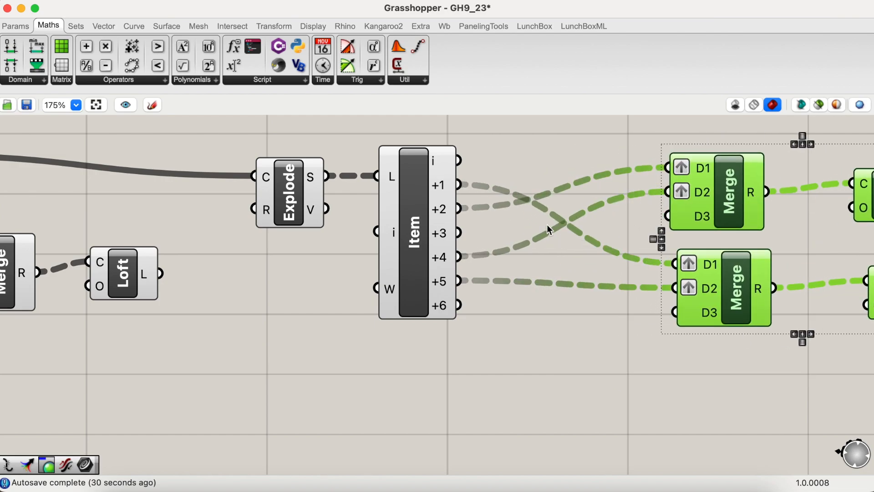
{"action": "left_click", "coordinate": [660, 235]}
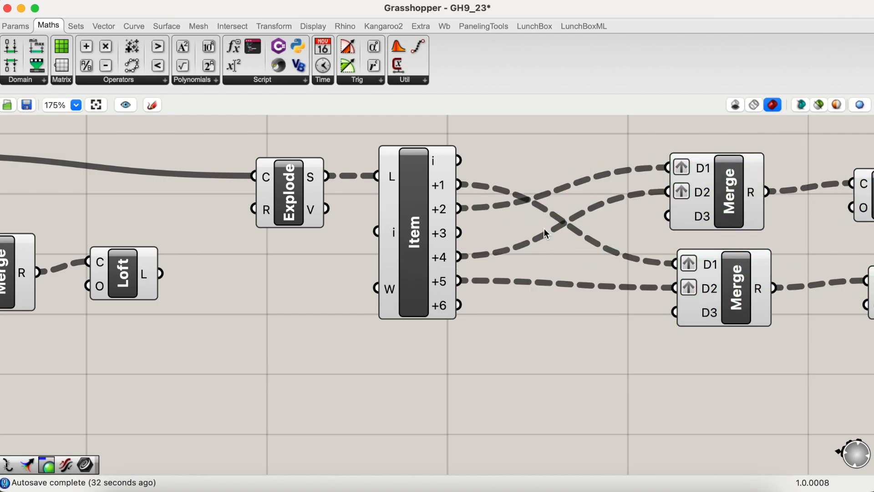
{"action": "double_click", "coordinate": [527, 258]}
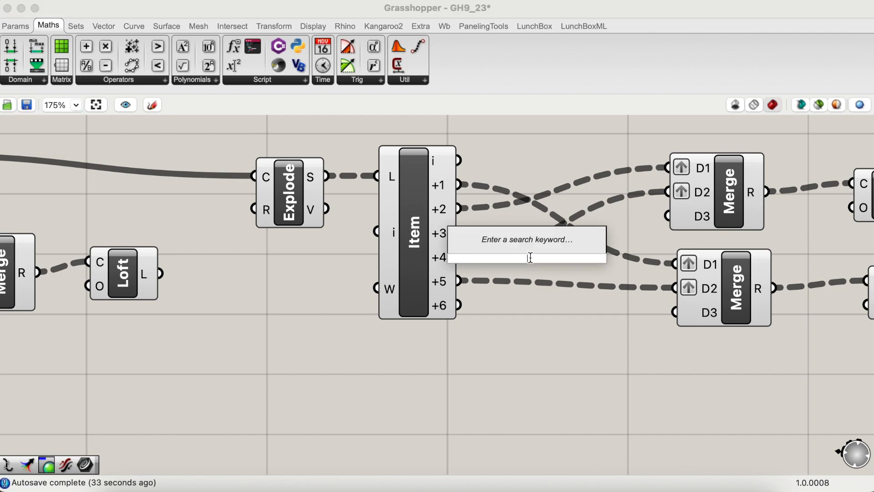
{"action": "type", "text": "flip"}
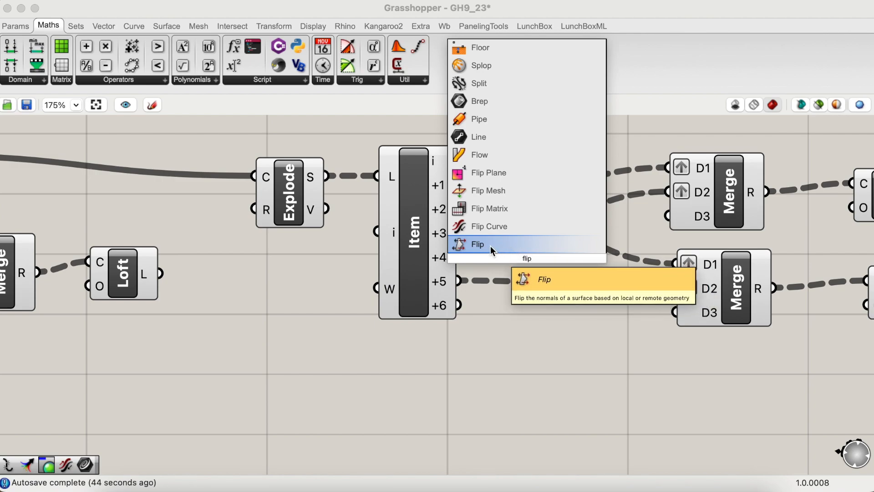
{"action": "left_click", "coordinate": [490, 231]}
{"action": "left_click_drag", "start_coordinate": [519, 256], "coordinate": [525, 238]}
- Route List Item's +4 output through Flip Curve's C input and output to the upper Merge's D2, and check the loft in Rhino
{"action": "left_click_drag", "start_coordinate": [458, 256], "coordinate": [492, 230]}
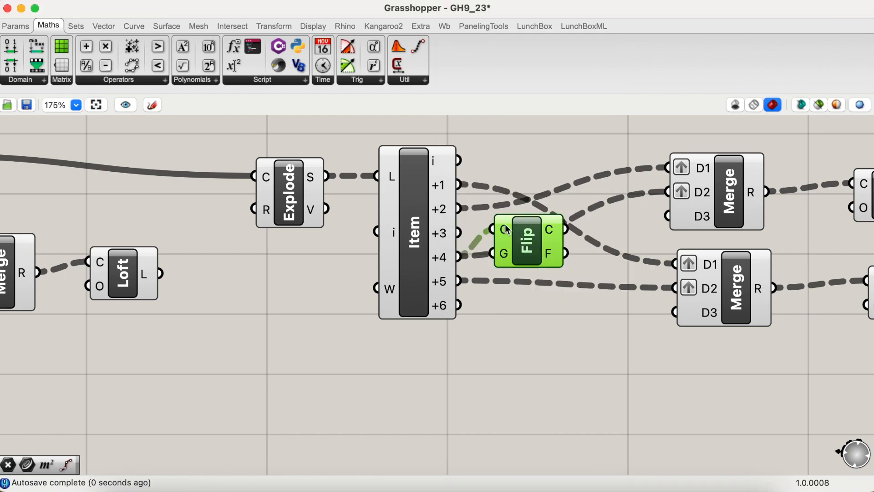
{"action": "left_click_drag", "start_coordinate": [566, 232], "coordinate": [668, 191]}
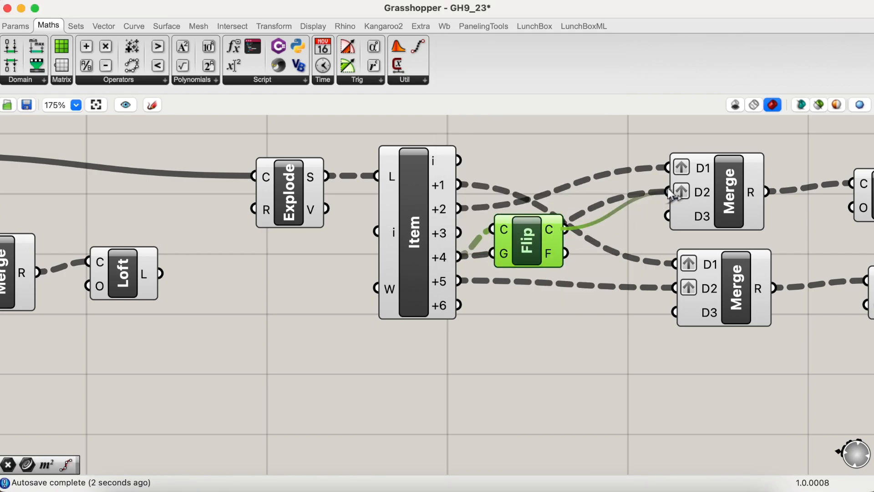
{"action": "key", "text": "ctrl+Left"}
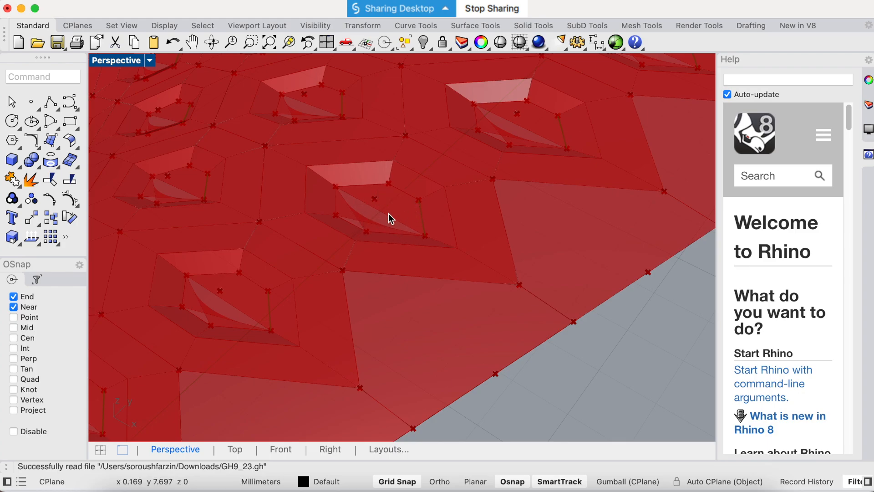
{"action": "key", "text": "ctrl+Right"}
- Duplicate Flip Curve below the original and route List Item's +5 output through the copy into the lower Merge's D2 input
{"action": "left_click", "coordinate": [497, 323]}
{"action": "left_click", "coordinate": [518, 235]}
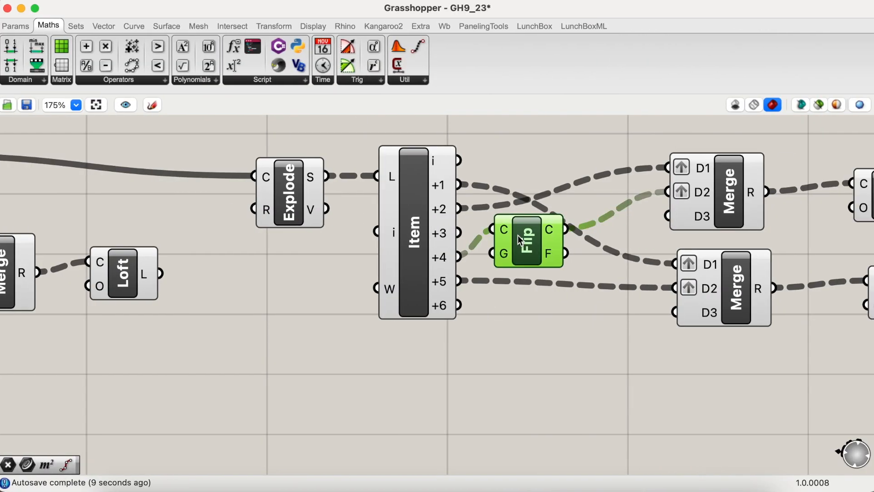
{"action": "left_click_drag", "start_coordinate": [524, 242], "coordinate": [526, 315], "text": "alt"}
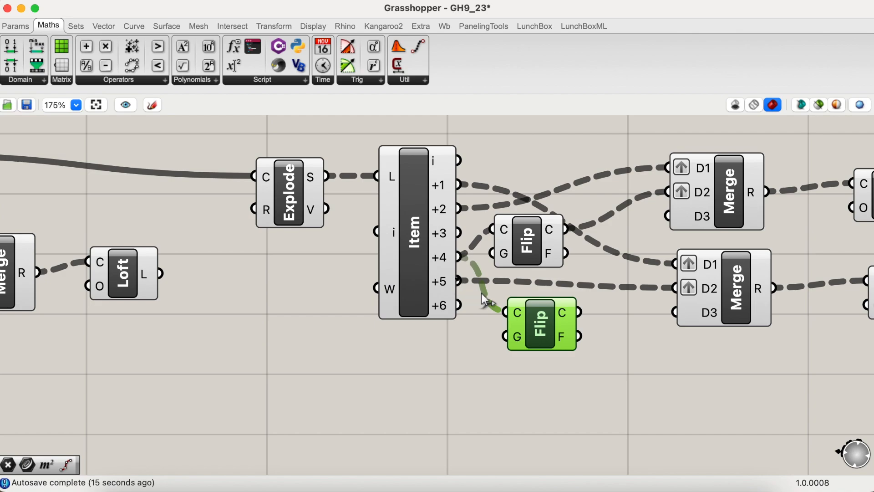
{"action": "left_click_drag", "start_coordinate": [459, 281], "coordinate": [505, 313]}
{"action": "left_click_drag", "start_coordinate": [579, 312], "coordinate": [677, 289]}
{"action": "left_click_drag", "start_coordinate": [542, 331], "coordinate": [543, 324]}
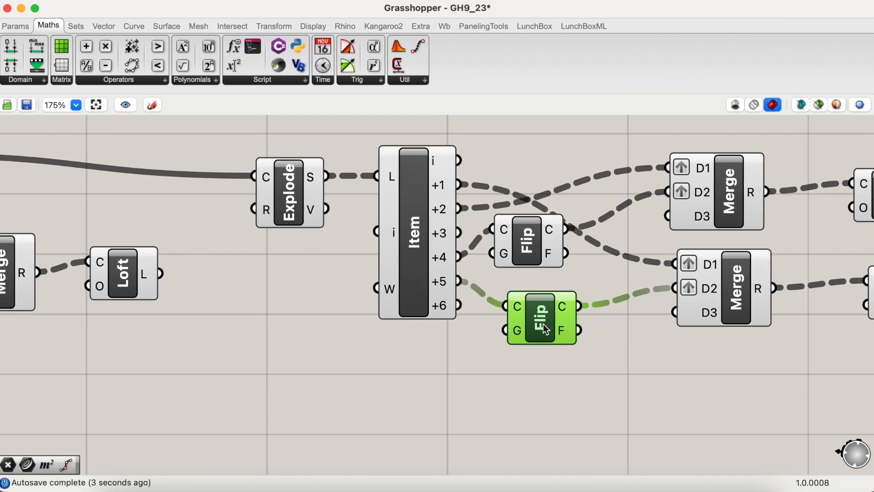
- Switch to Google Docs to examine the reference image of the hexagonal panel surface, and return to the Grasshopper canvas
{"action": "key", "text": "ctrl+Left"}
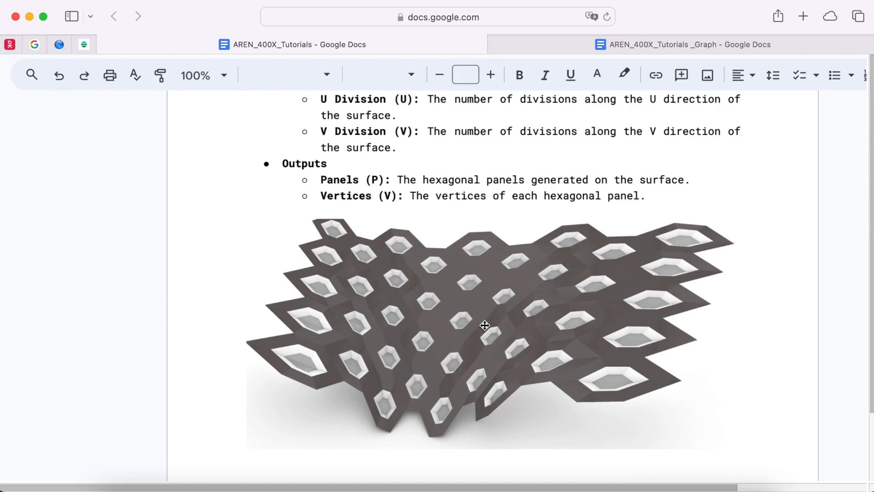
{"action": "left_click", "coordinate": [319, 479]}
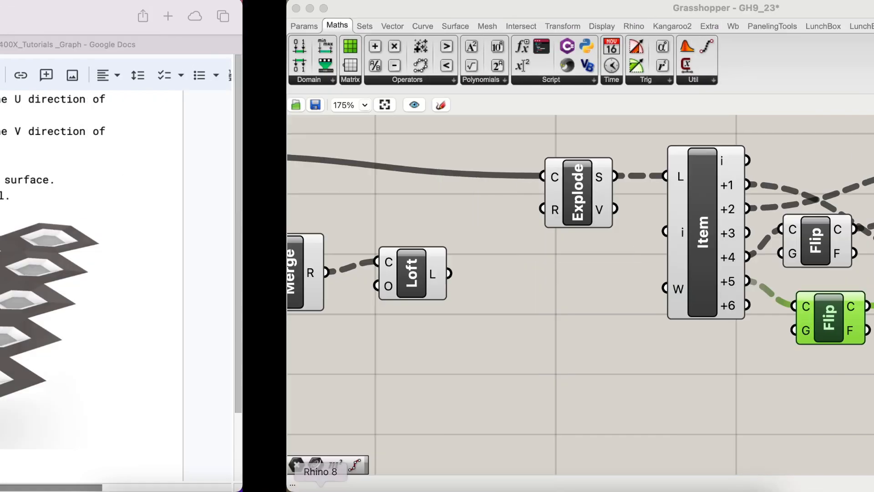
{"action": "scroll", "coordinate": [389, 401], "scroll_direction": "left", "scroll_amount": 10}
{"action": "scroll", "coordinate": [390, 401], "scroll_direction": "down", "scroll_amount": 6}
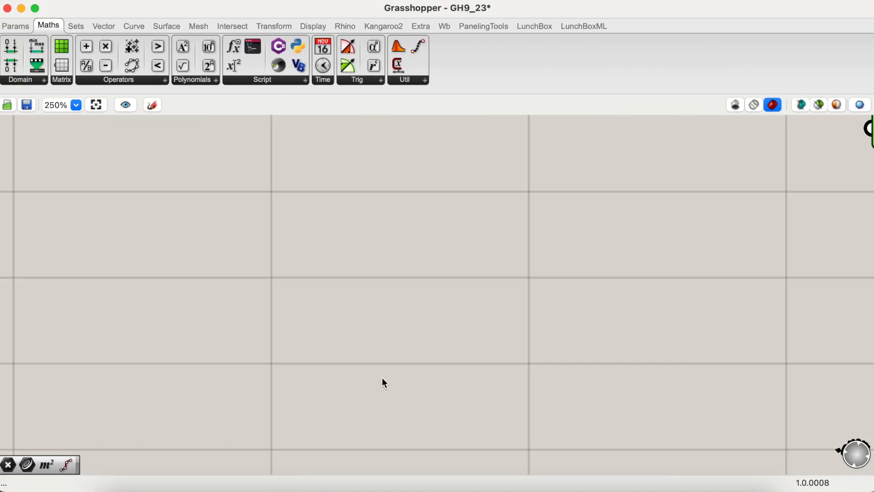
- Place a Point parameter with coordinates -7,7,2 in the empty canvas area below the Srf CP component's surface input
{"action": "scroll", "coordinate": [373, 363], "scroll_direction": "down", "scroll_amount": 5}
{"action": "scroll", "coordinate": [449, 313], "scroll_direction": "left", "scroll_amount": 5}
{"action": "scroll", "coordinate": [449, 312], "scroll_direction": "down", "scroll_amount": 3}
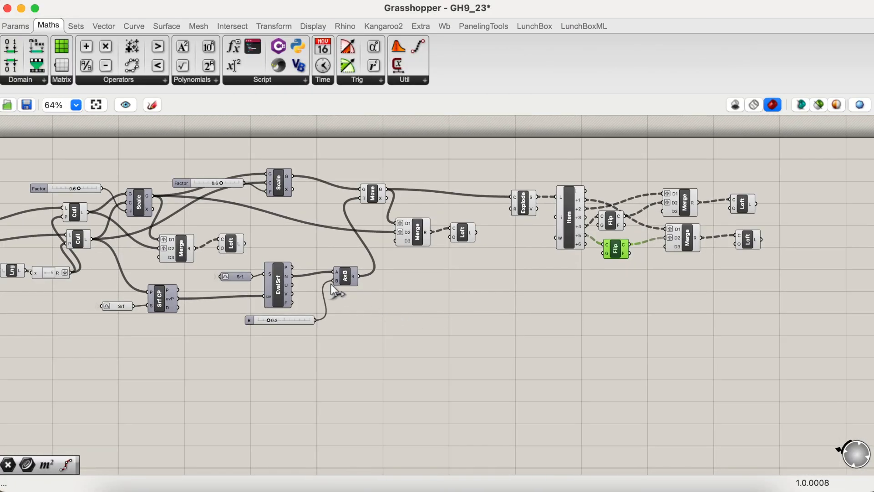
{"action": "scroll", "coordinate": [235, 338], "scroll_direction": "left", "scroll_amount": 3}
{"action": "scroll", "coordinate": [184, 332], "scroll_direction": "up", "scroll_amount": 3}
{"action": "scroll", "coordinate": [198, 331], "scroll_direction": "left", "scroll_amount": 4}
{"action": "right_click_drag", "start_coordinate": [199, 329], "coordinate": [284, 360]}
{"action": "double_click", "coordinate": [252, 421]}
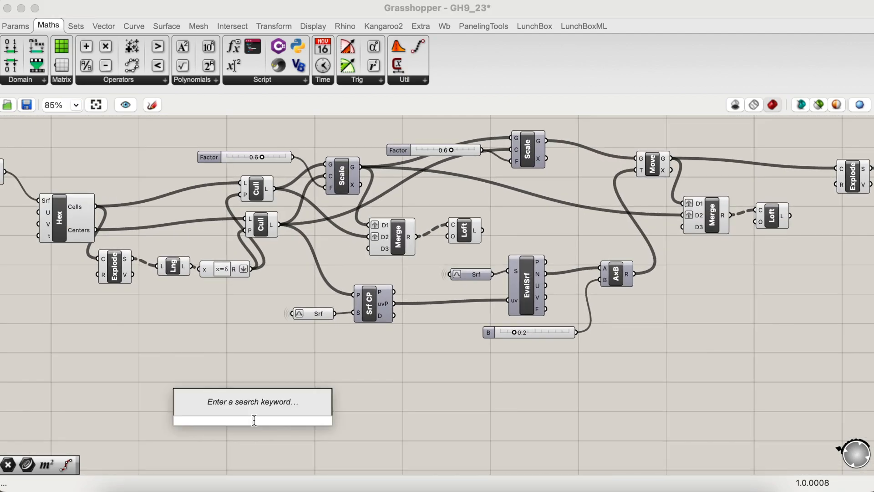
{"action": "type", "text": "-7"}
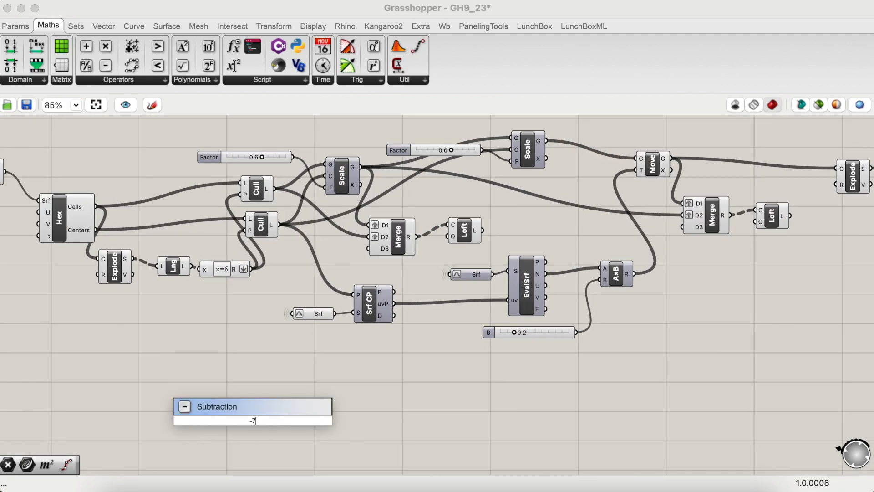
{"action": "type", "text": ",7"}
{"action": "type", "text": ","}
{"action": "type", "text": "0"}
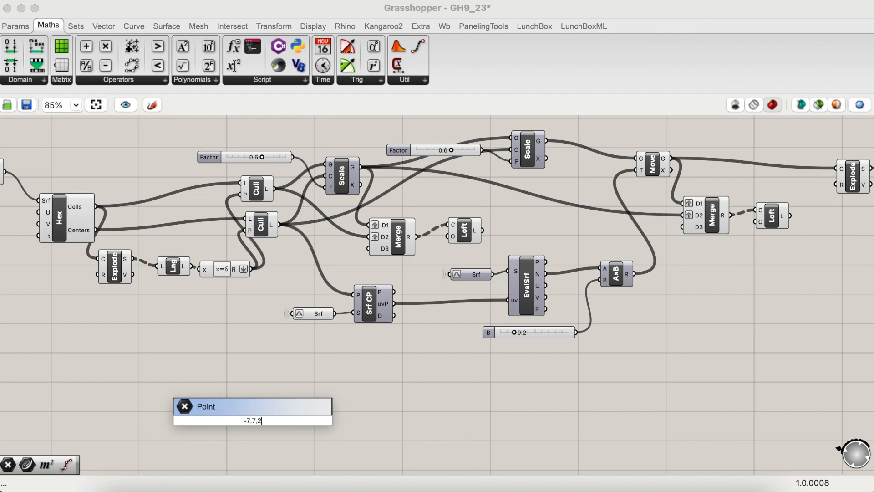
{"action": "key", "text": "Return"}
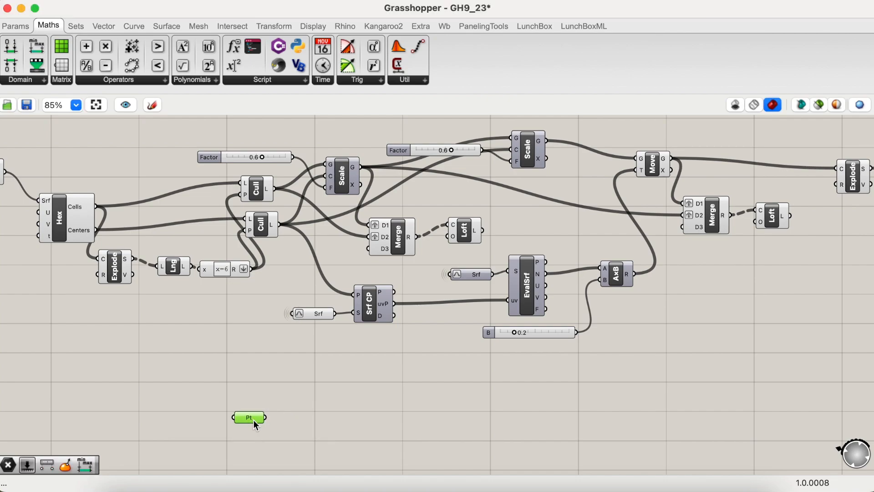
- Add a Distance component beside the Point, wiring the lower Cull's output to its A input and the Point to its B input
{"action": "double_click", "coordinate": [379, 405]}
{"action": "type", "text": "dis"}
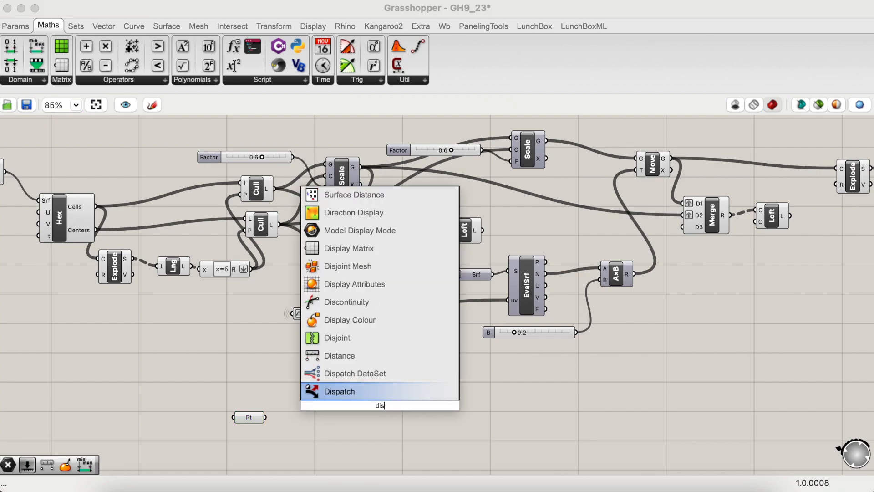
{"action": "key", "text": "Up"}
{"action": "key", "text": "Up"}
{"action": "key", "text": "Return"}
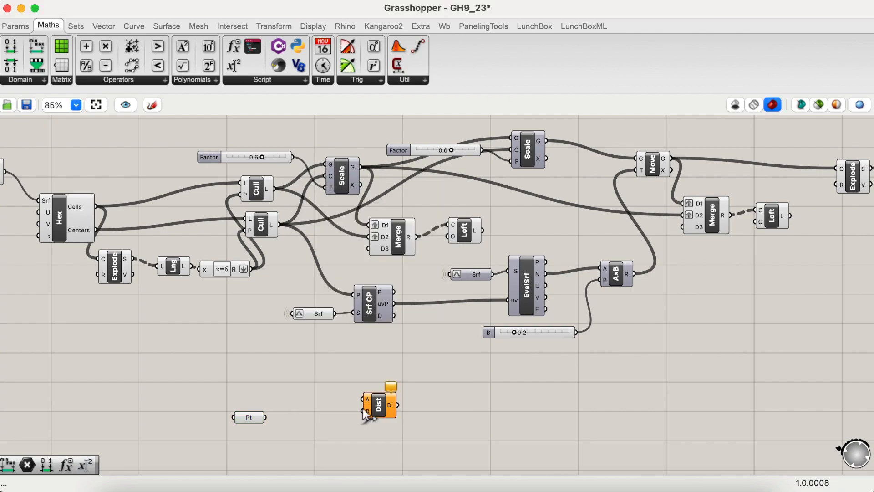
{"action": "left_click", "coordinate": [269, 226]}
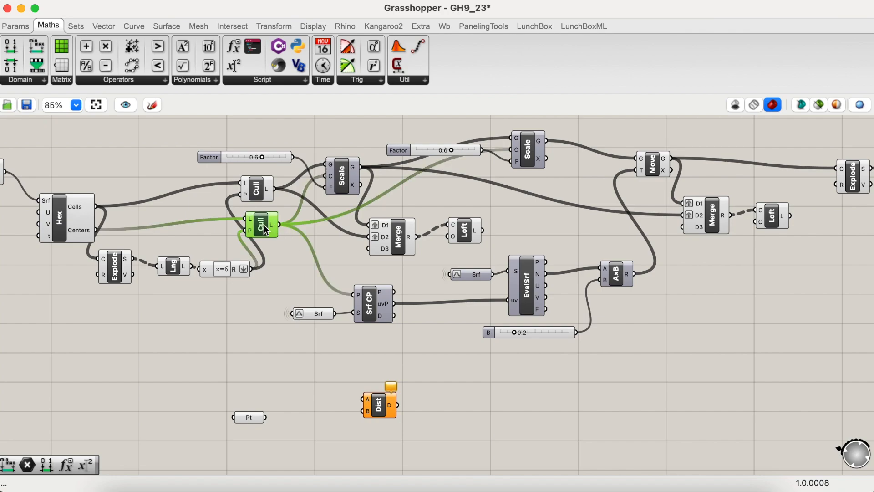
{"action": "left_click_drag", "start_coordinate": [276, 225], "coordinate": [360, 400]}
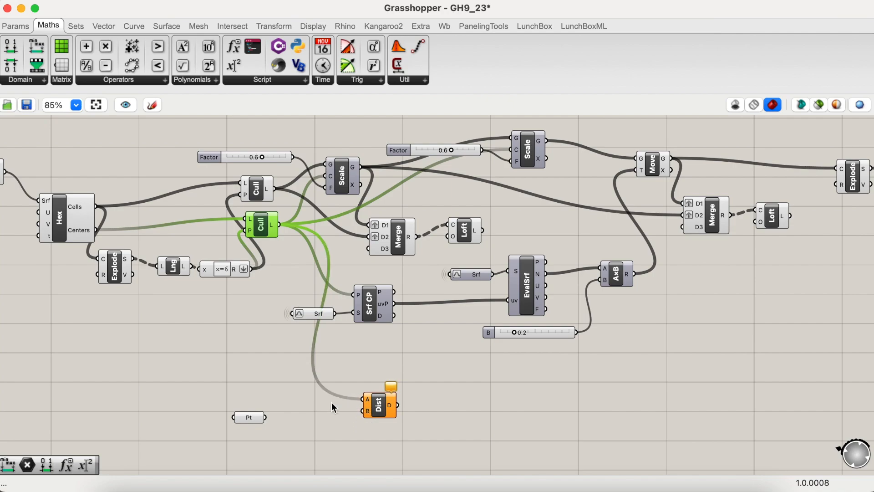
{"action": "left_click_drag", "start_coordinate": [266, 418], "coordinate": [362, 405]}
{"action": "mouse_move", "coordinate": [368, 402]}
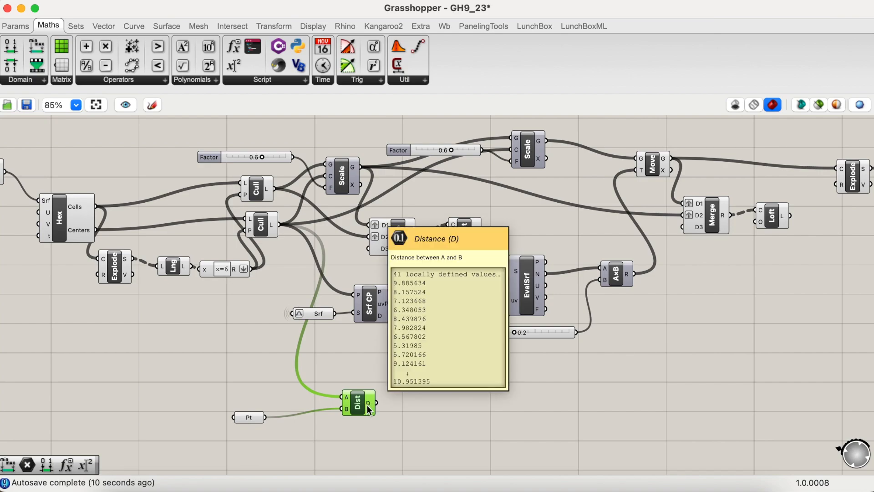
- Add a Bounds component after Distance and connect Distance's D output to its N input
{"action": "scroll", "coordinate": [367, 405], "scroll_direction": "down", "scroll_amount": 1}
{"action": "scroll", "coordinate": [367, 406], "scroll_direction": "down", "scroll_amount": 3}
{"action": "double_click", "coordinate": [429, 405]}
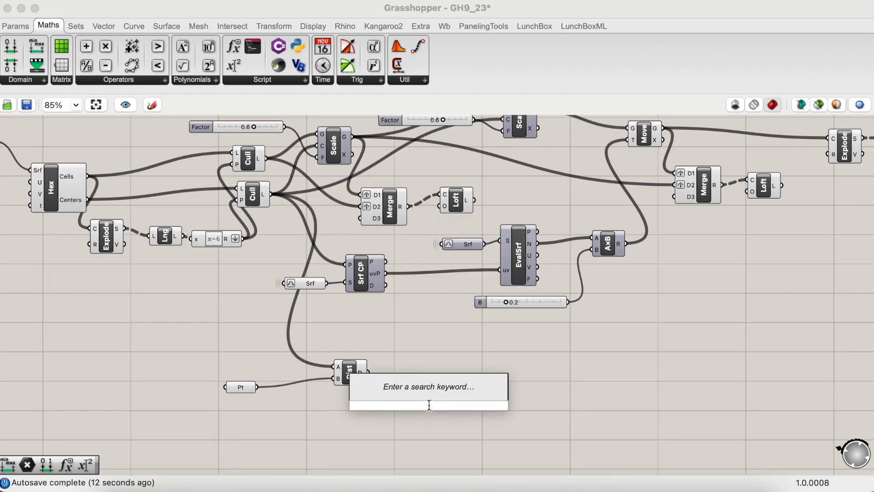
{"action": "type", "text": "bnd"}
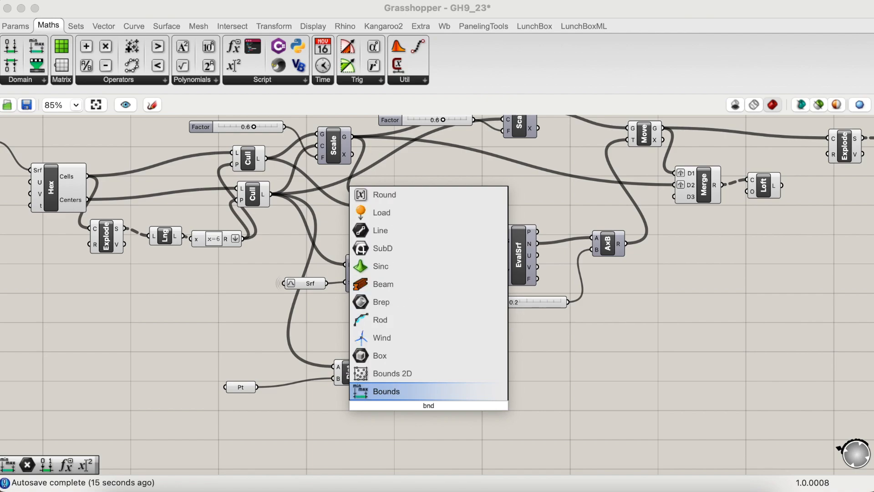
{"action": "key", "text": "Return"}
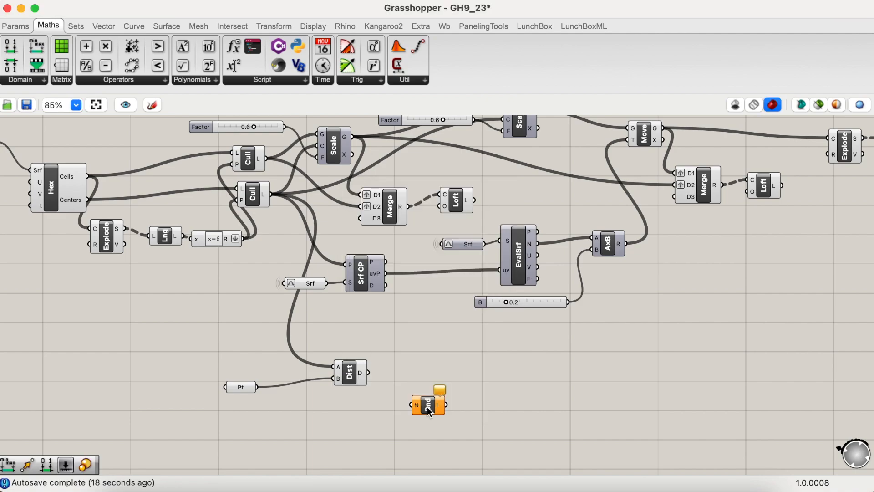
{"action": "left_click_drag", "start_coordinate": [398, 381], "coordinate": [412, 385]}
{"action": "mouse_move", "coordinate": [440, 390]}
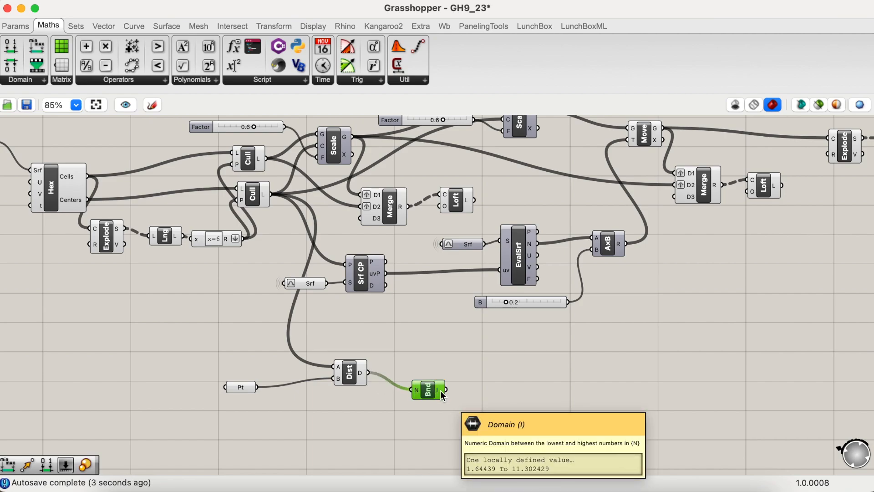
- Add a Remap Numbers component, feeding Distance's output into V and the Bounds domain into S
{"action": "double_click", "coordinate": [499, 368]}
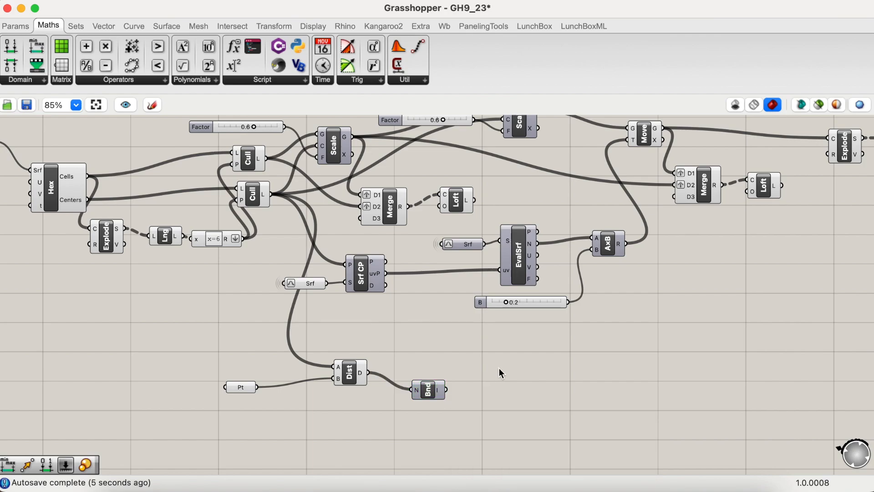
{"action": "type", "text": "remap"}
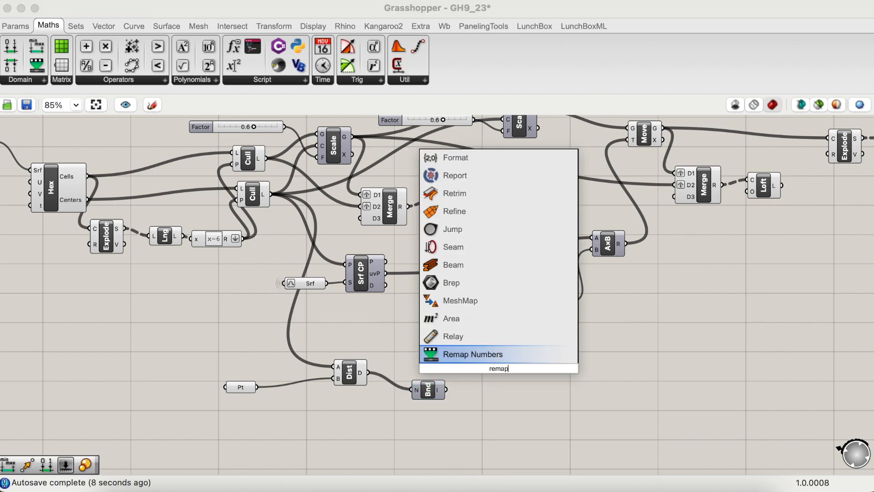
{"action": "left_click", "coordinate": [482, 355]}
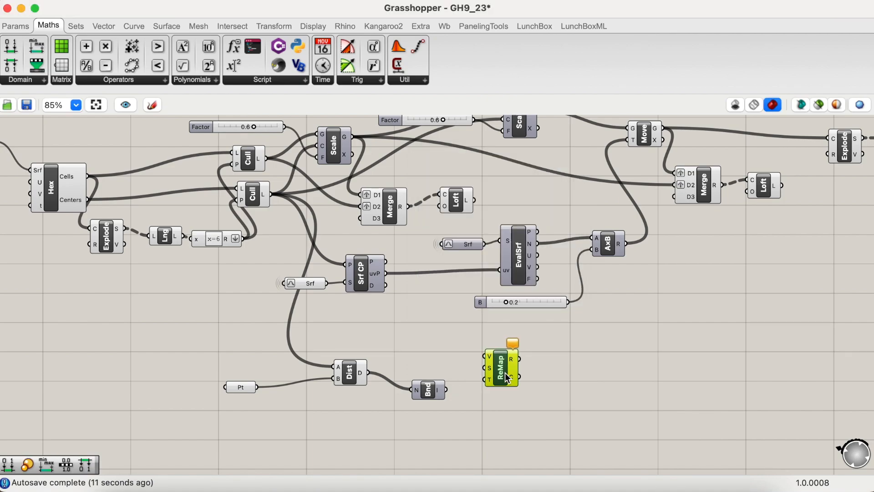
{"action": "scroll", "coordinate": [499, 371], "scroll_direction": "up", "scroll_amount": 3}
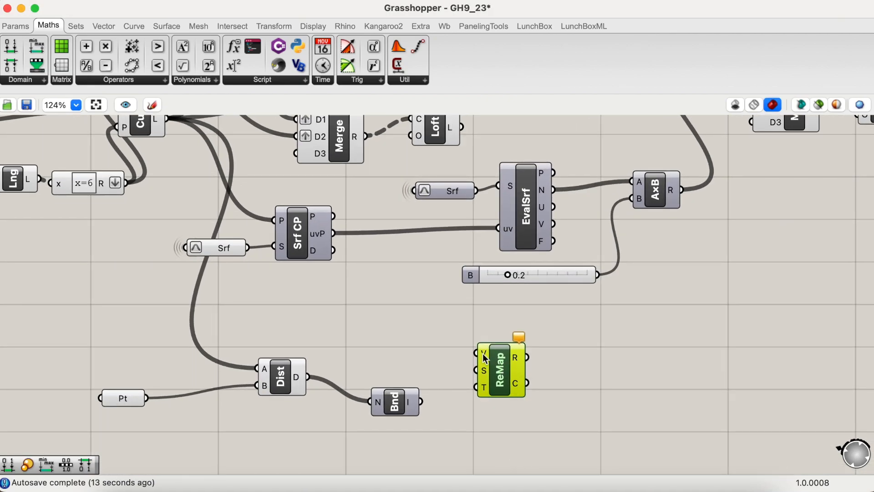
{"action": "mouse_move", "coordinate": [483, 353]}
{"action": "mouse_move", "coordinate": [485, 376]}
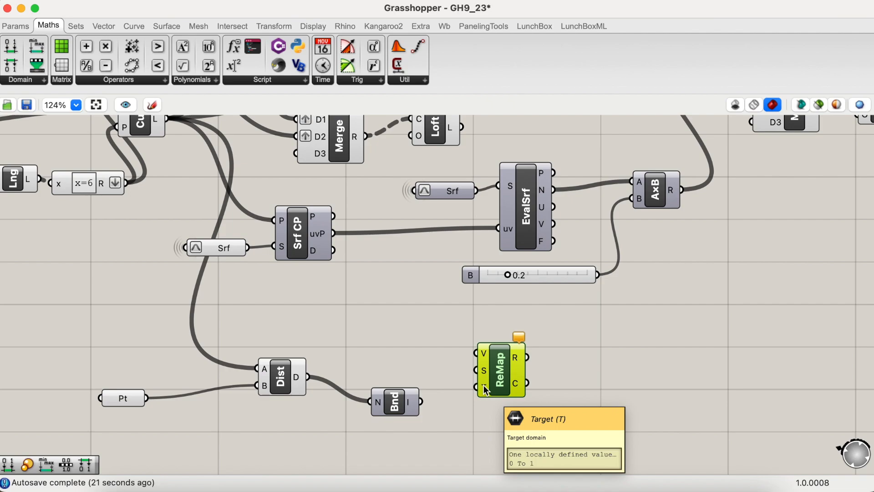
{"action": "left_click_drag", "start_coordinate": [308, 377], "coordinate": [504, 367]}
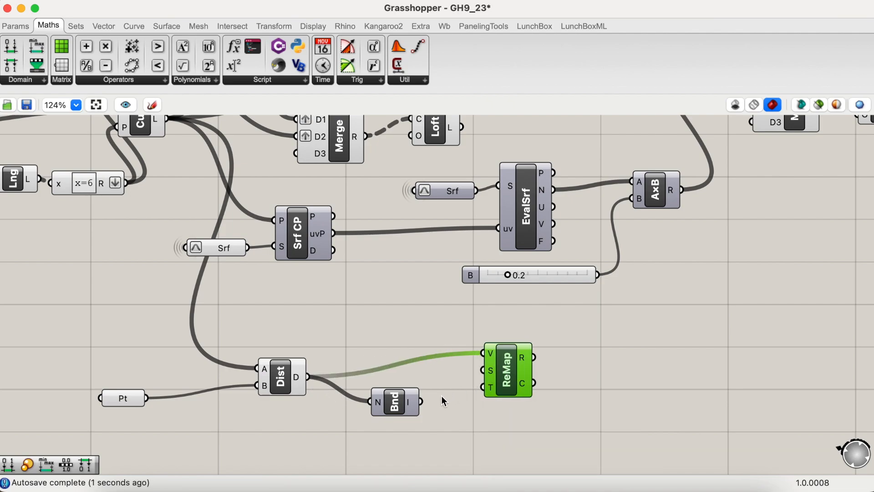
{"action": "left_click_drag", "start_coordinate": [421, 401], "coordinate": [479, 378]}
- Place a Construct Domain component below the Bounds component
{"action": "scroll", "coordinate": [478, 376], "scroll_direction": "down", "scroll_amount": 3}
{"action": "double_click", "coordinate": [400, 423]}
{"action": "type", "text": "dom"}
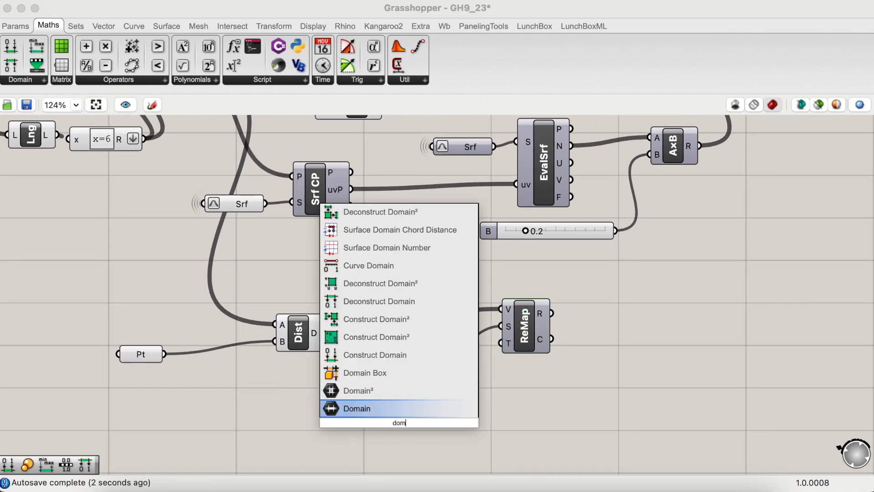
{"action": "left_click", "coordinate": [386, 356]}
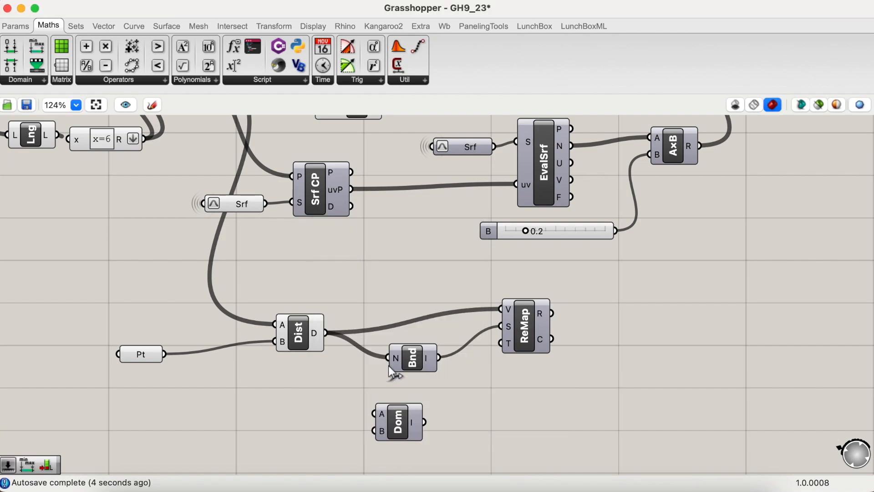
- Create two number sliders set to 0.4 and 0.6, one below the other beside Construct Domain's inputs
{"action": "scroll", "coordinate": [408, 401], "scroll_direction": "down", "scroll_amount": 3}
{"action": "double_click", "coordinate": [316, 407]}
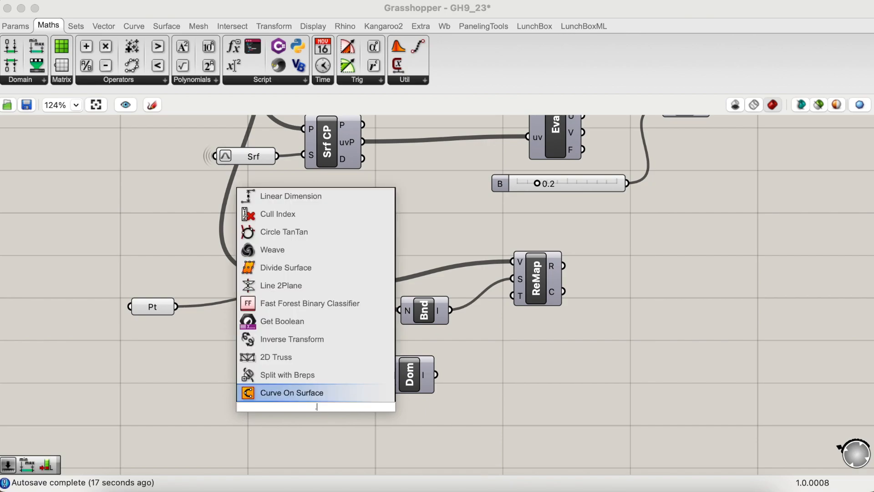
{"action": "type", "text": "4"}
{"action": "key", "text": "Return"}
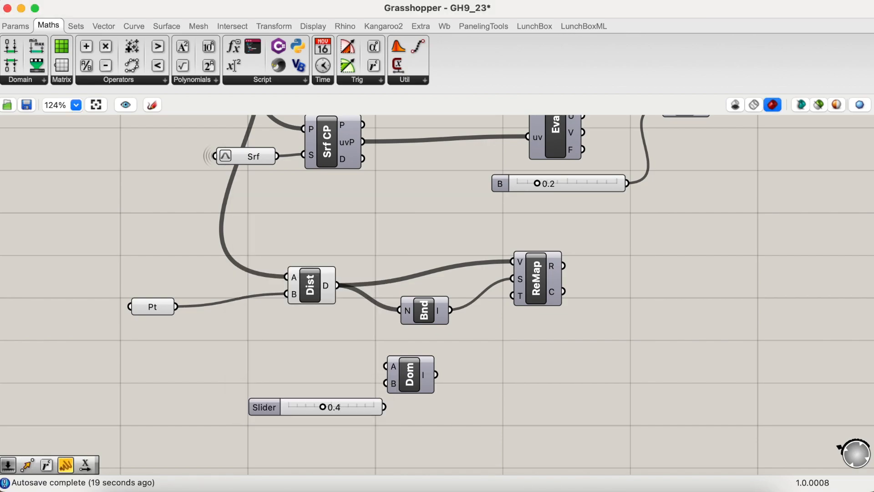
{"action": "left_click_drag", "start_coordinate": [287, 407], "coordinate": [238, 367]}
{"action": "double_click", "coordinate": [249, 396]}
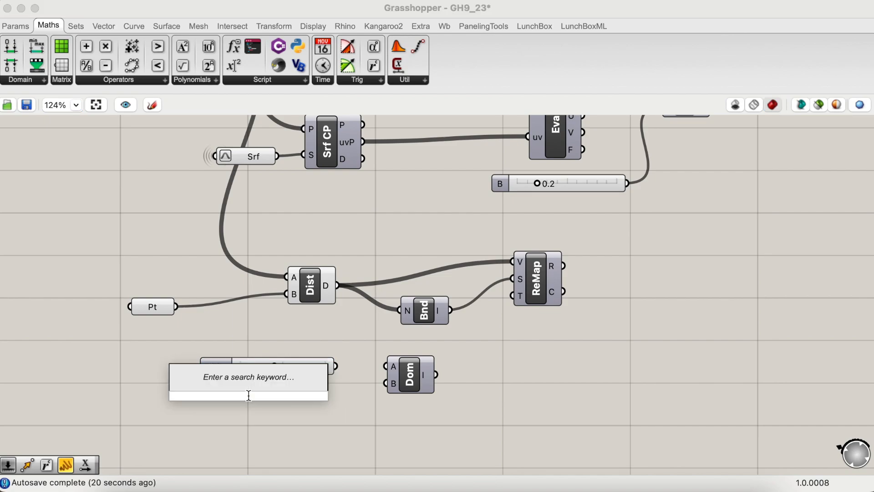
{"action": "type", "text": "0.6"}
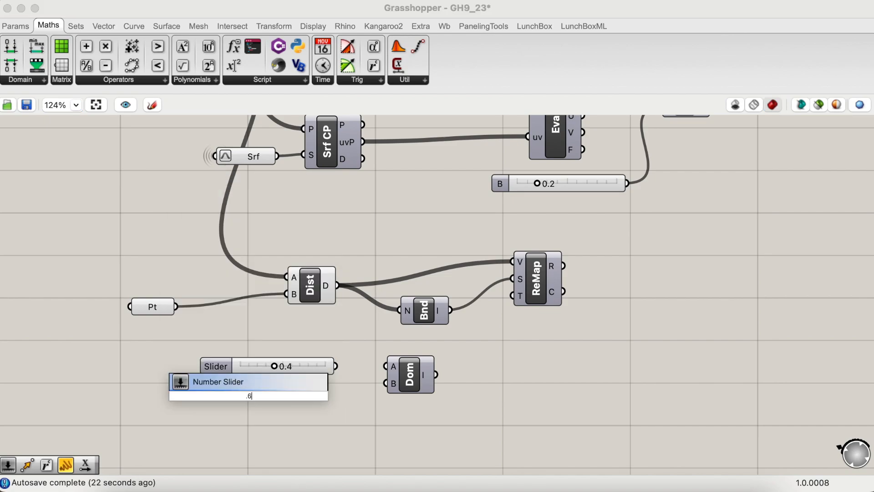
{"action": "key", "text": "Return"}
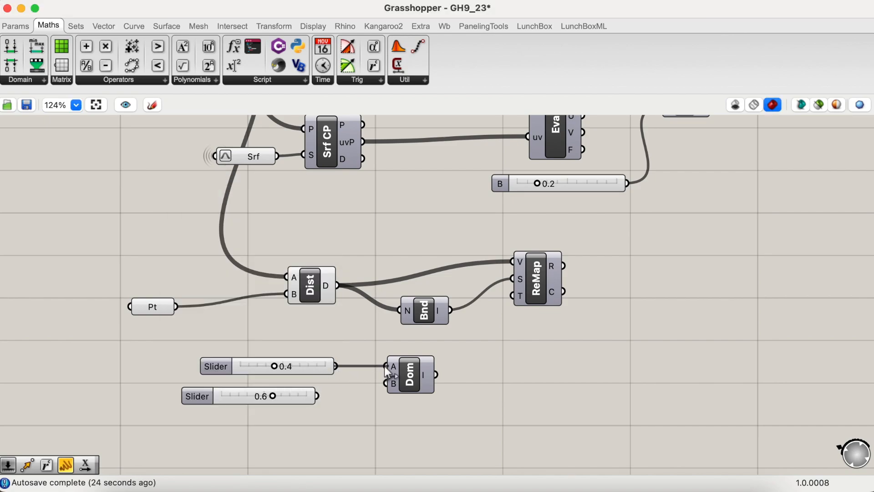
- Wire the 0.4 and 0.6 sliders into Construct Domain's A and B, and its output into Remap Numbers' T input
{"action": "left_click_drag", "start_coordinate": [385, 365], "coordinate": [386, 366]}
{"action": "left_click_drag", "start_coordinate": [317, 397], "coordinate": [387, 383]}
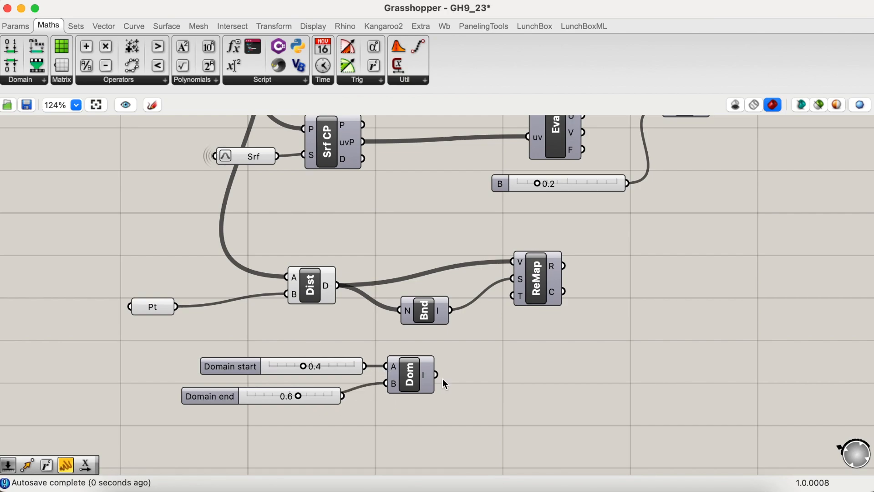
{"action": "left_click_drag", "start_coordinate": [439, 376], "coordinate": [517, 298]}
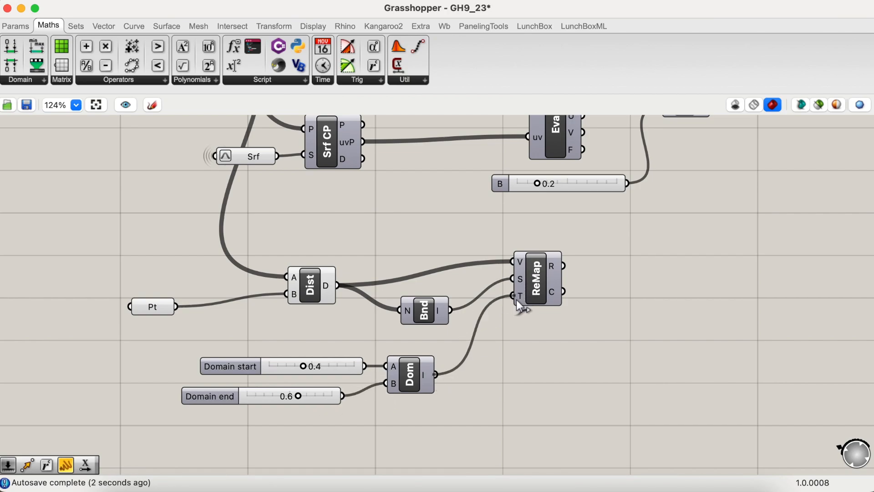
{"action": "mouse_move", "coordinate": [551, 266]}
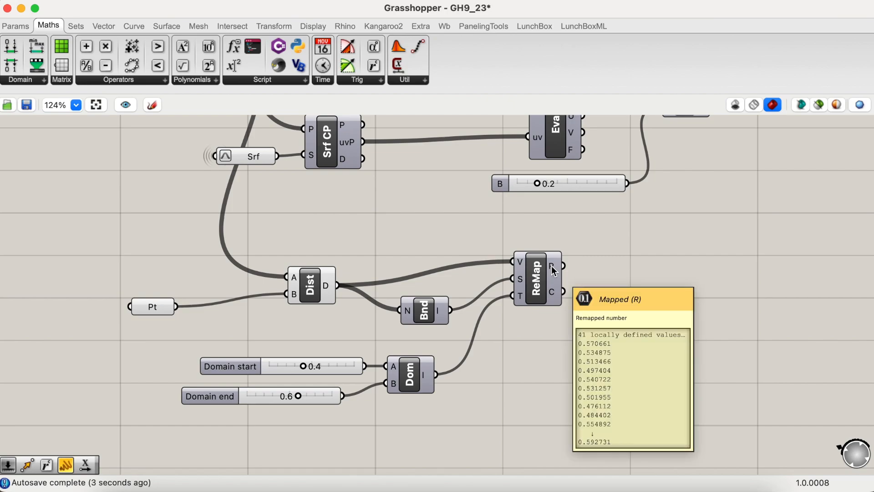
- Replace the slider feeding the first Scale component's F input with Remap Numbers' R output
{"action": "scroll", "coordinate": [551, 266], "scroll_direction": "up", "scroll_amount": 3}
{"action": "scroll", "coordinate": [556, 267], "scroll_direction": "down", "scroll_amount": 3}
{"action": "scroll", "coordinate": [556, 268], "scroll_direction": "down", "scroll_amount": 1}
{"action": "scroll", "coordinate": [555, 267], "scroll_direction": "up", "scroll_amount": 3}
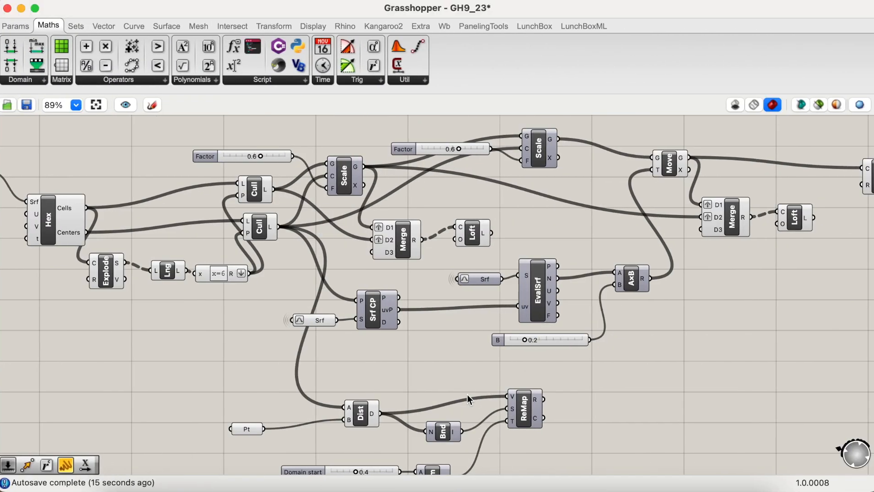
{"action": "left_click_drag", "start_coordinate": [544, 399], "coordinate": [324, 187]}
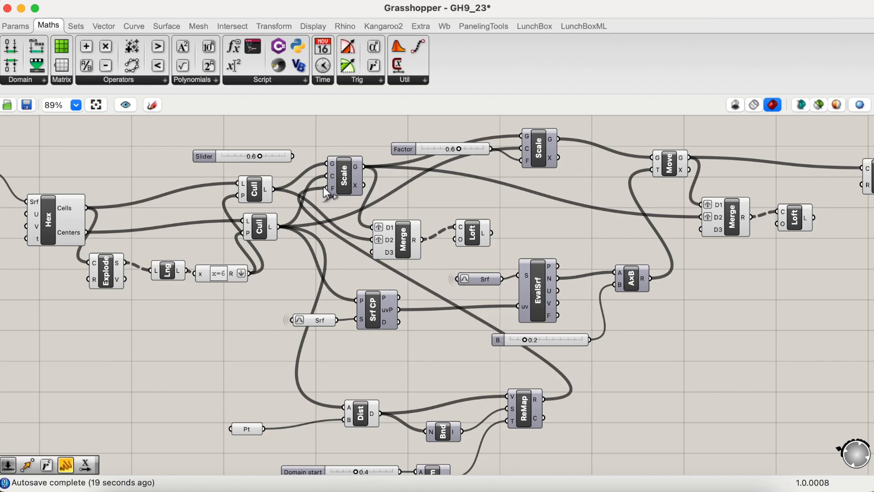